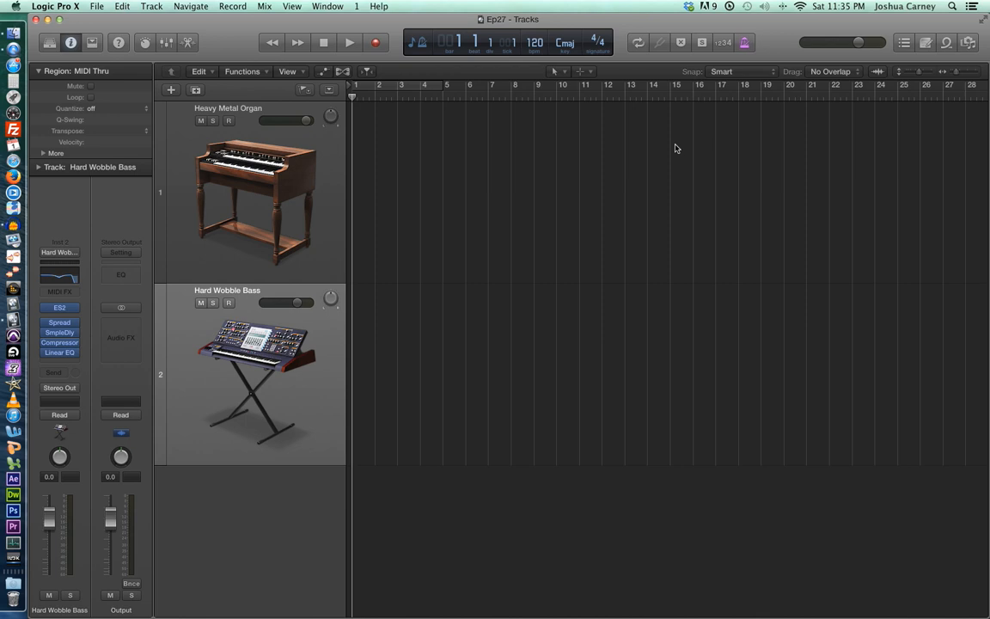
- View the empty Hard Wobble Bass track in a separate Piano Roll window and close that window
key("super+0")
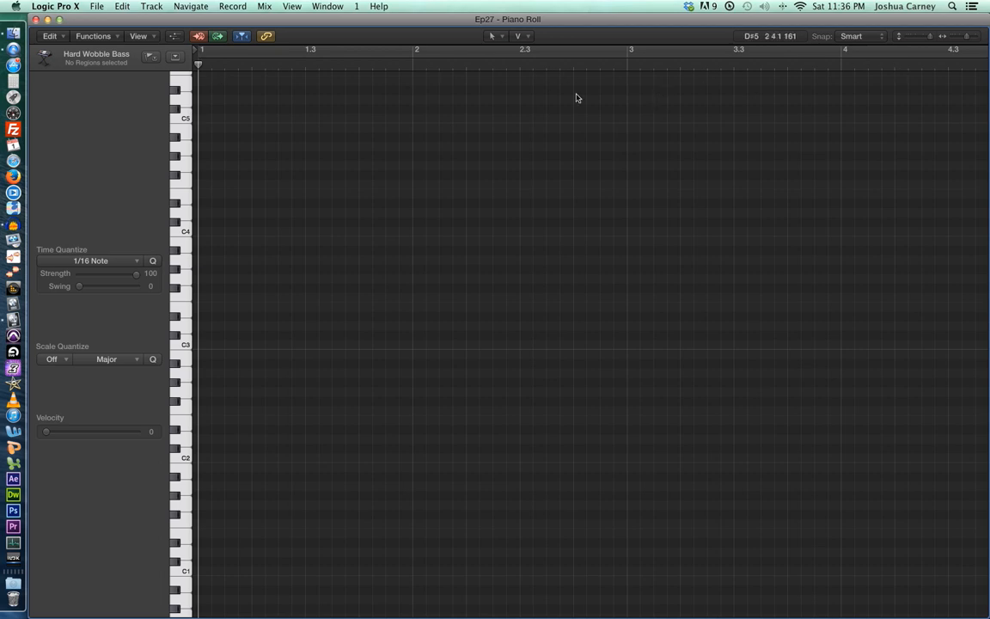
left_click(35, 20)
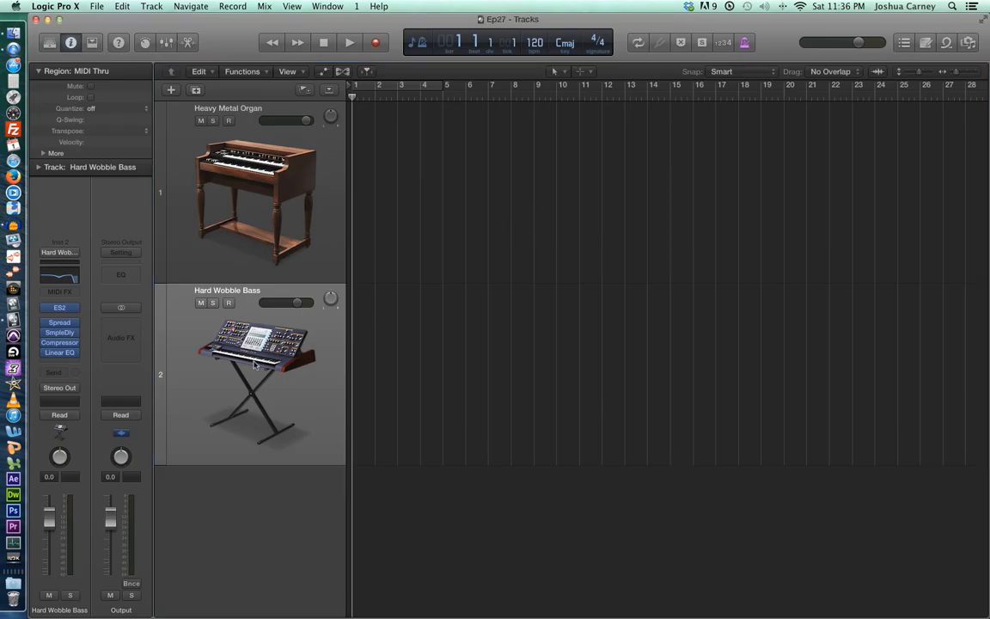
left_click(242, 144)
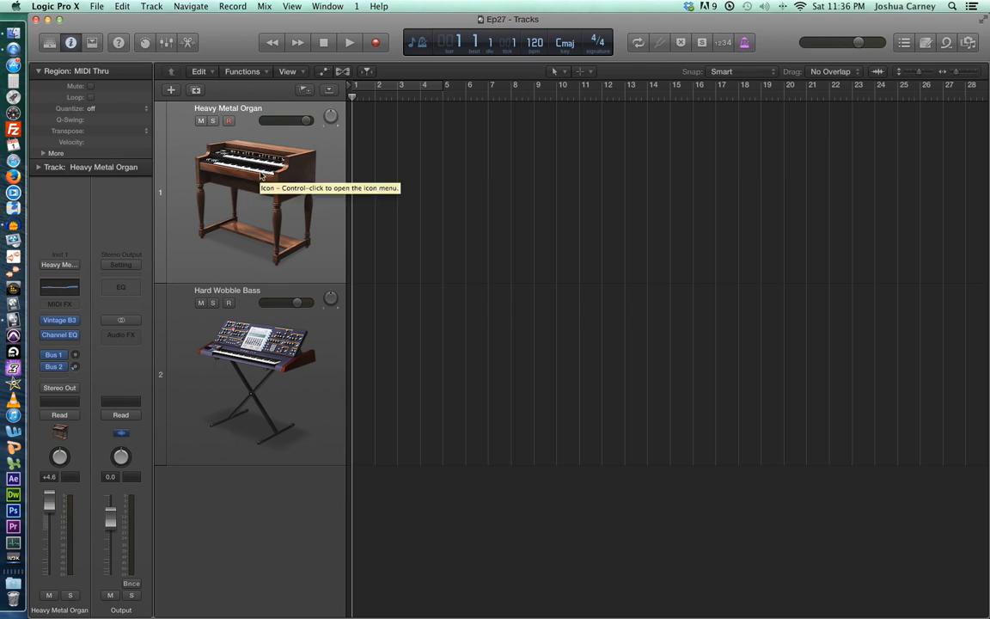
left_click(237, 330)
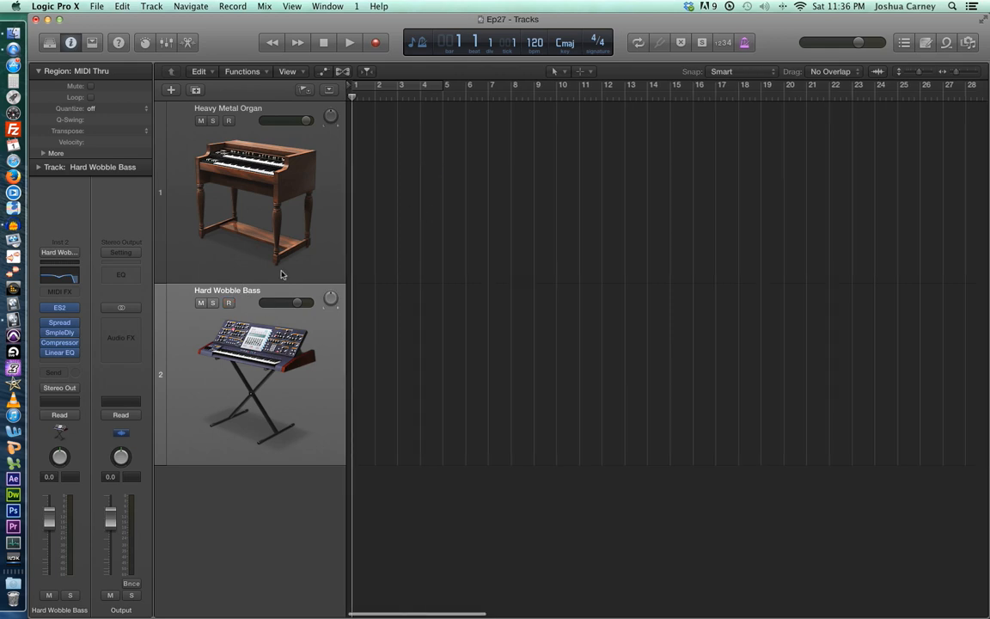
scroll(503, 211, "right", 2)
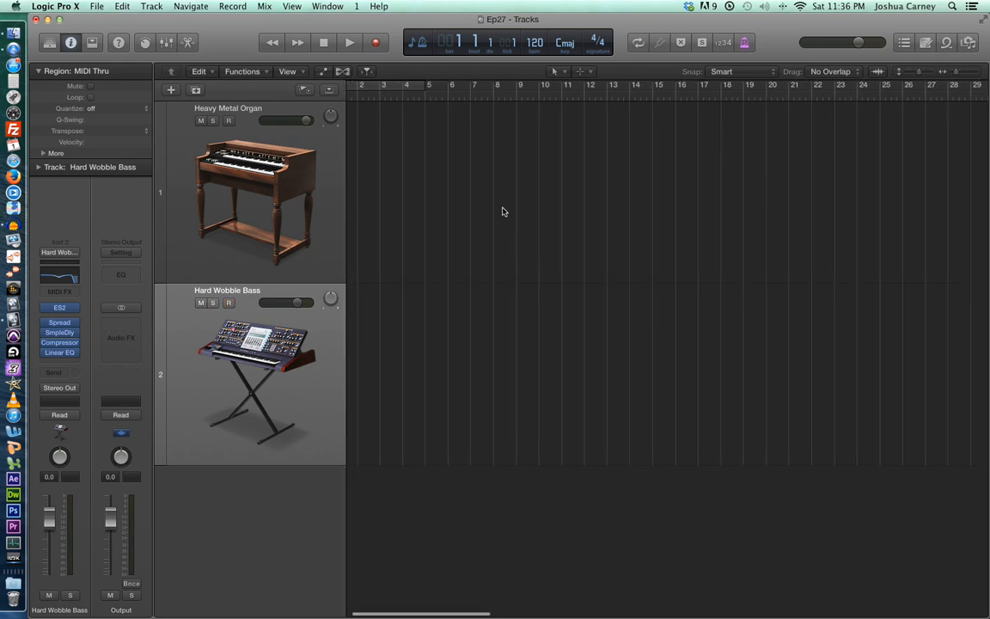
scroll(504, 212, "left", 2)
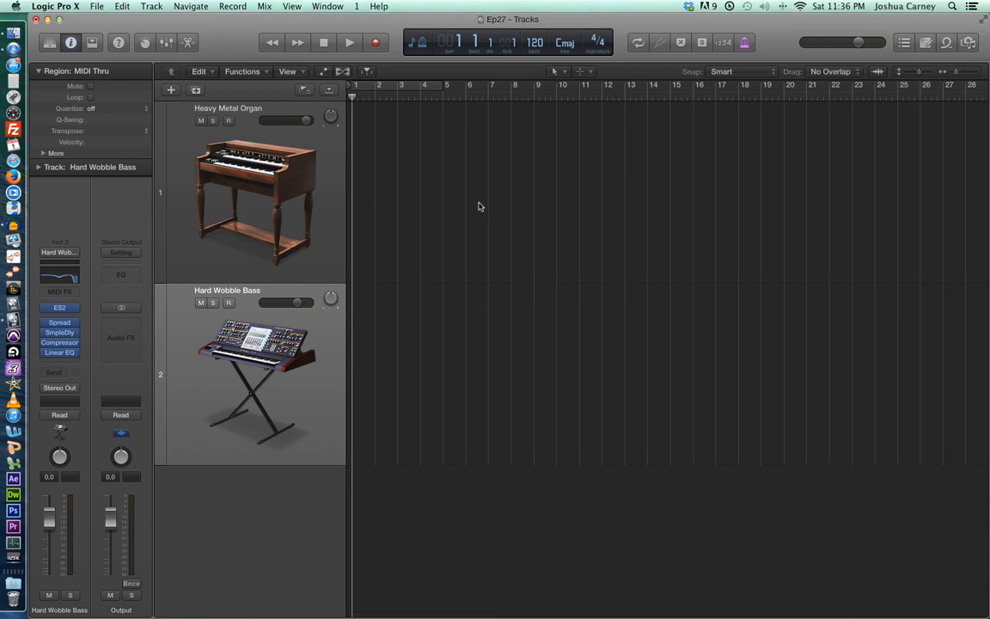
- Show the global Signature track and set the project's time signature to 3/4
left_click(971, 76)
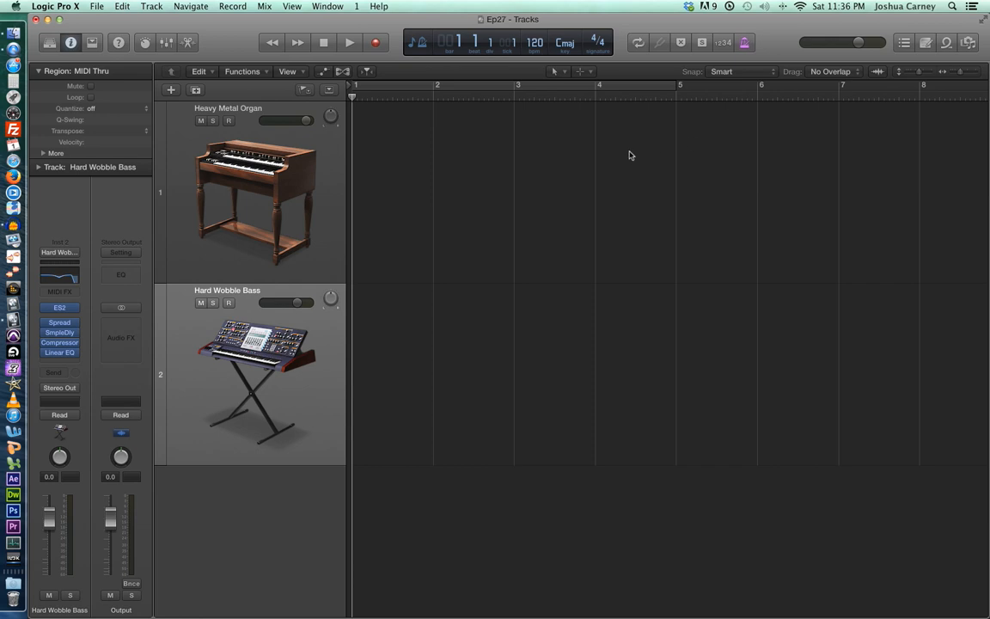
left_click(329, 89)
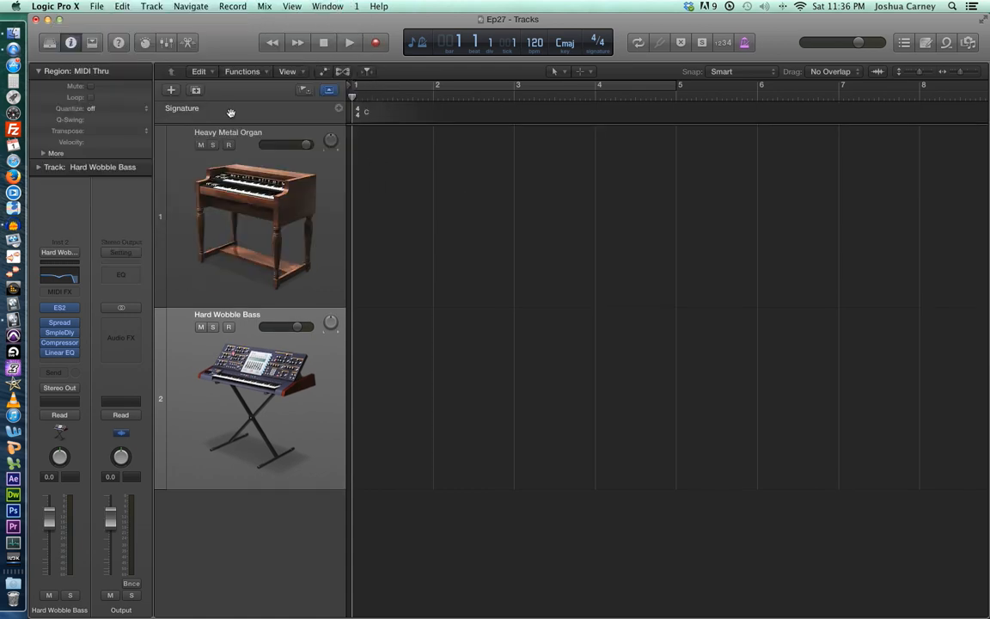
right_click(244, 112)
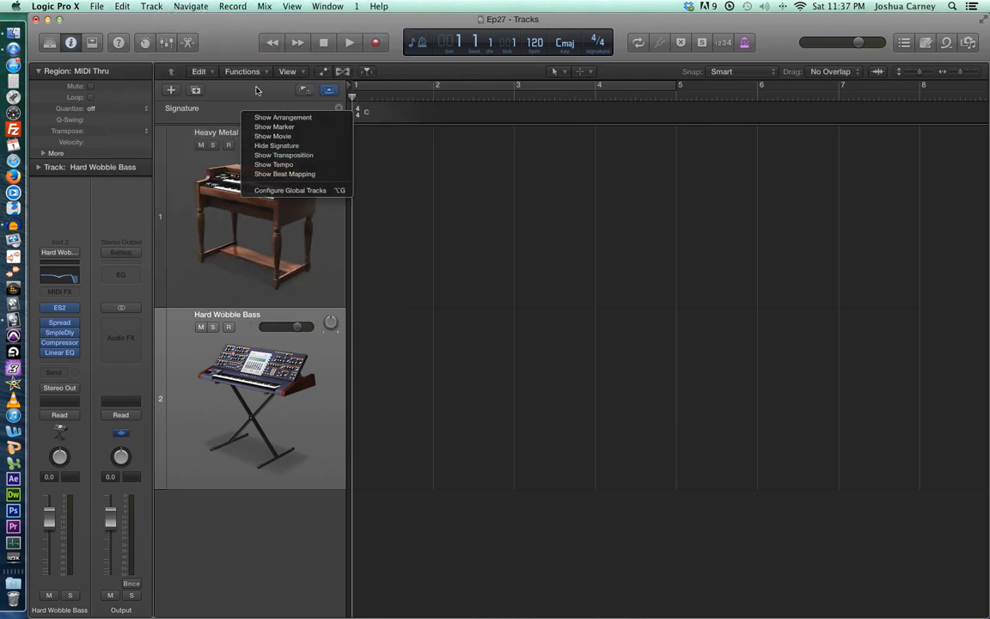
left_click(264, 86)
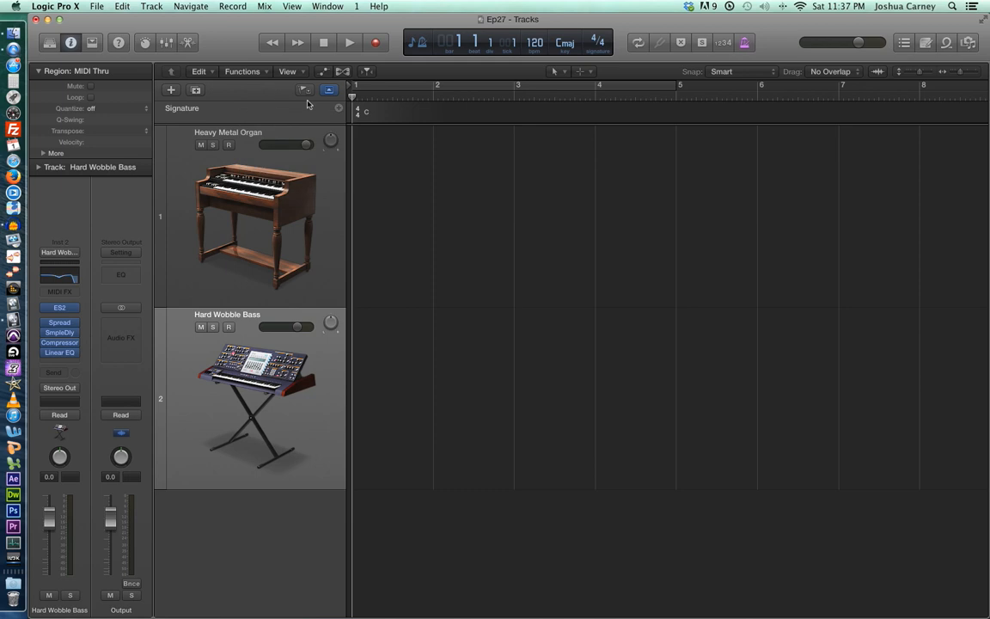
double_click(358, 112)
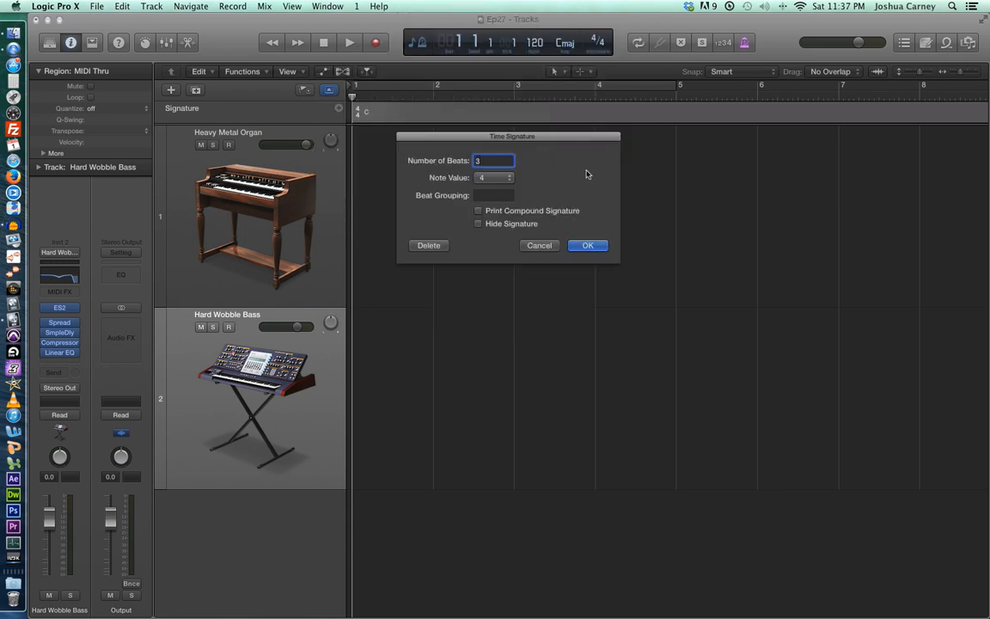
left_click(588, 245)
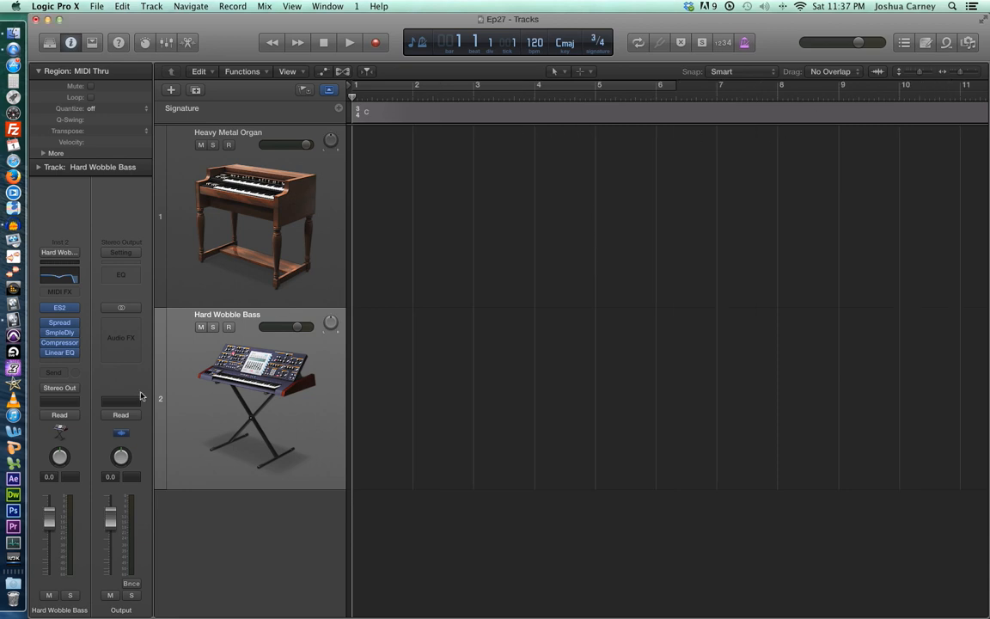
- Record-enable the Hard Wobble Bass track and record a MIDI part from the project start to about bar 12
left_click(229, 327)
scroll(240, 371, "right", 1)
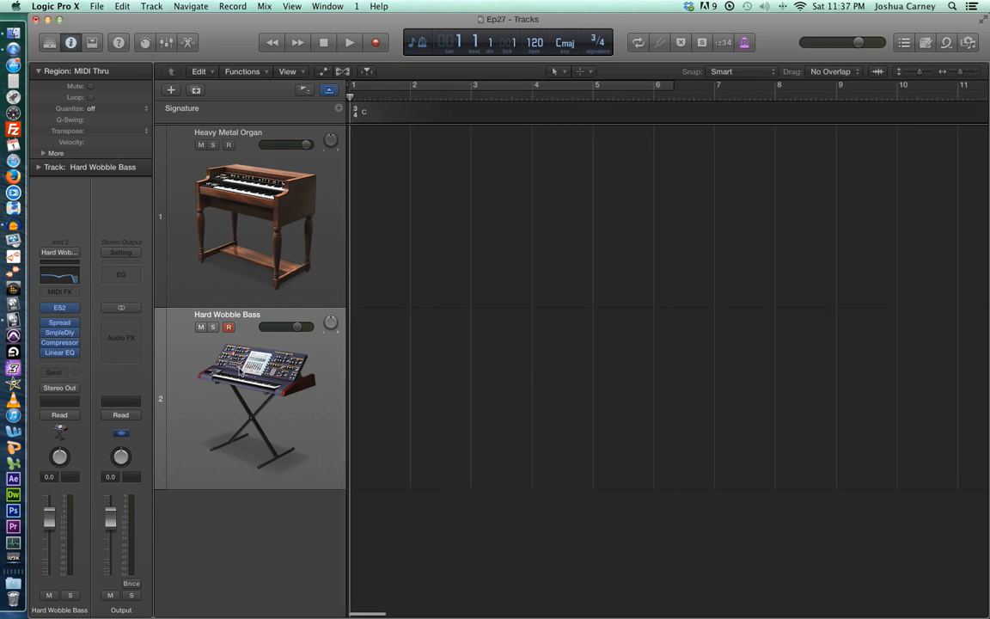
left_click(954, 74)
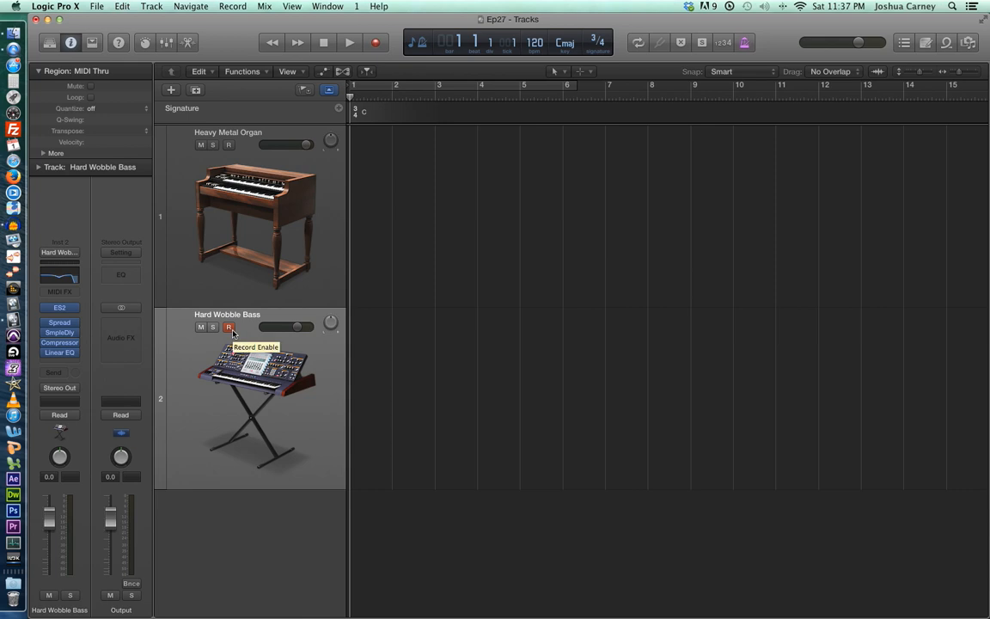
key("r")
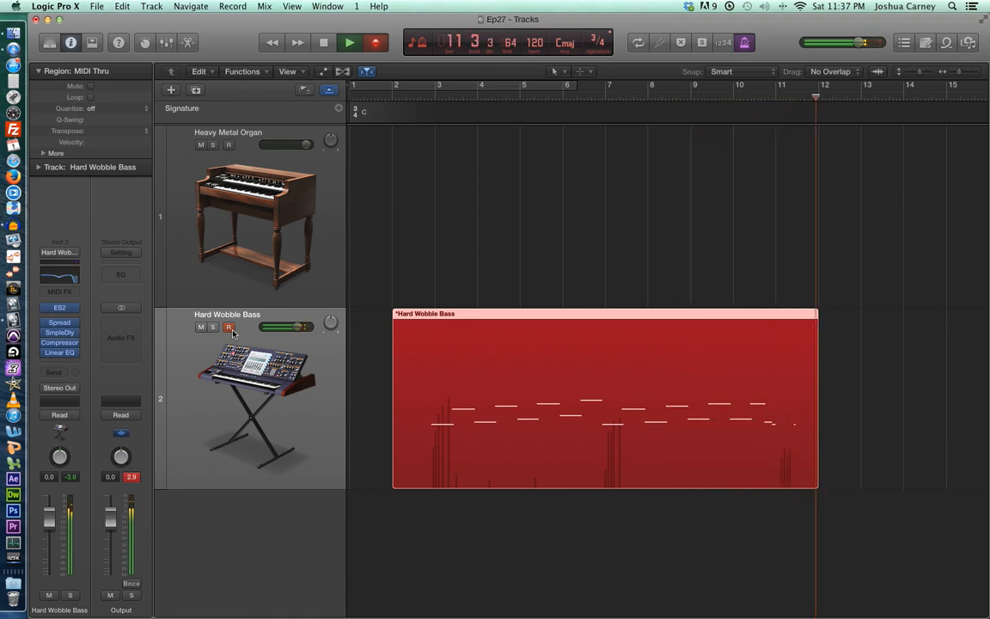
key("space")
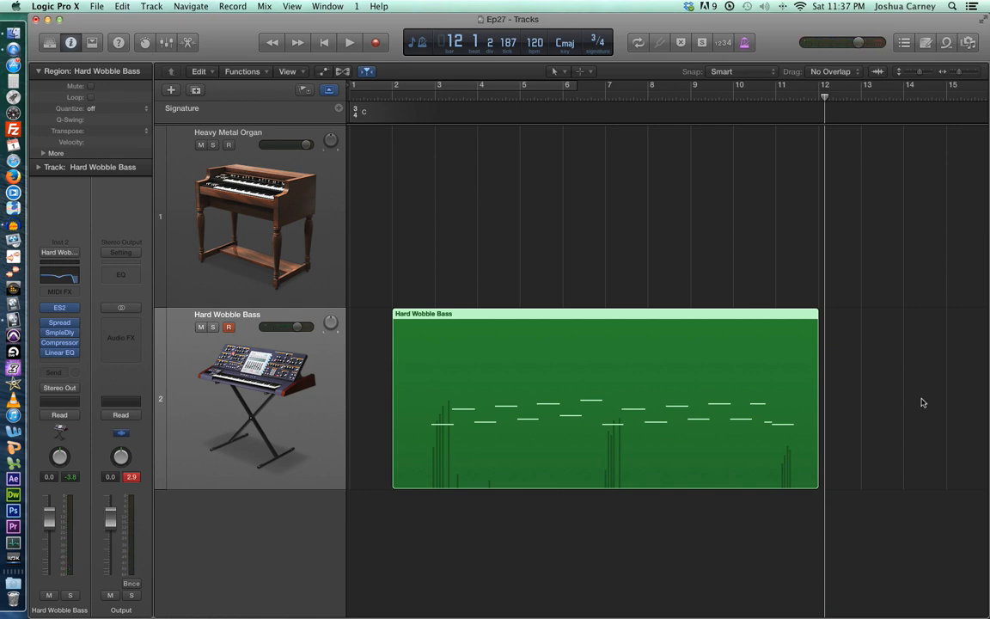
- Open the recorded Hard Wobble Bass region in the docked Piano Roll and collapse that editor
left_click(874, 377)
left_click(551, 398)
scroll(653, 396, "left", 1)
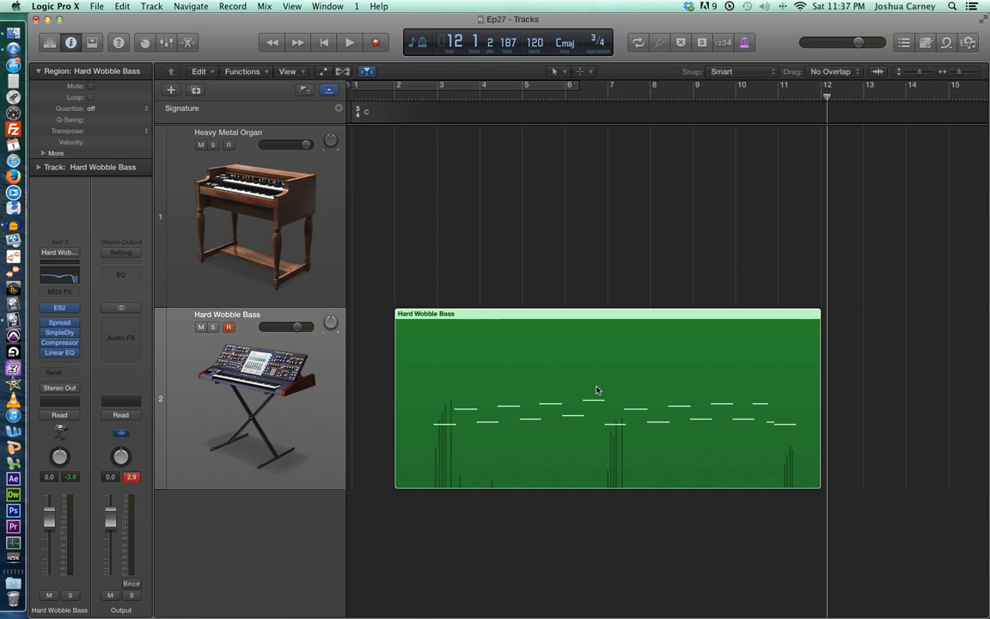
double_click(597, 390)
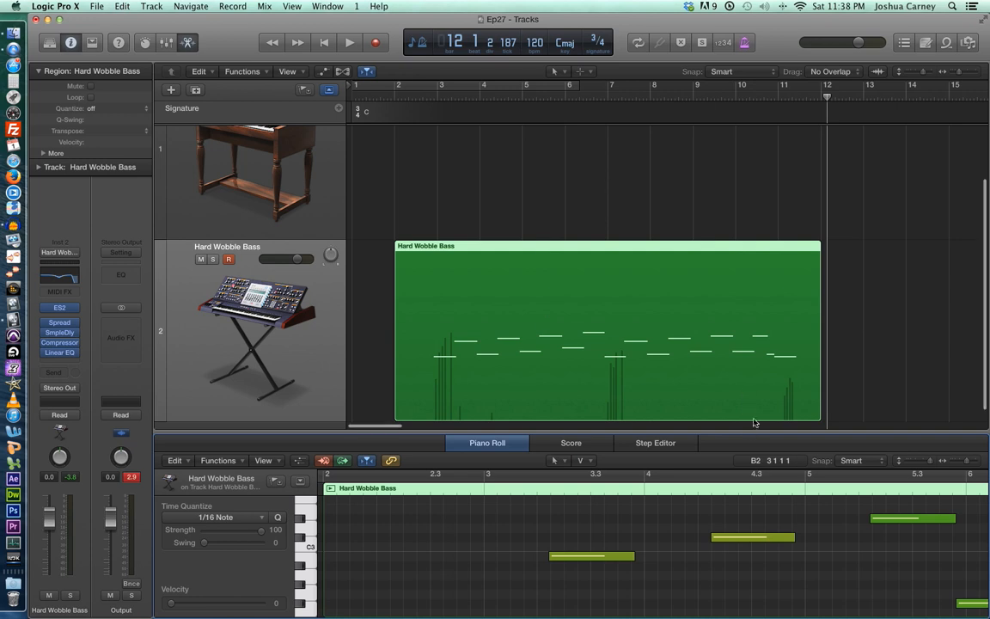
left_click_drag(748, 433, 769, 569)
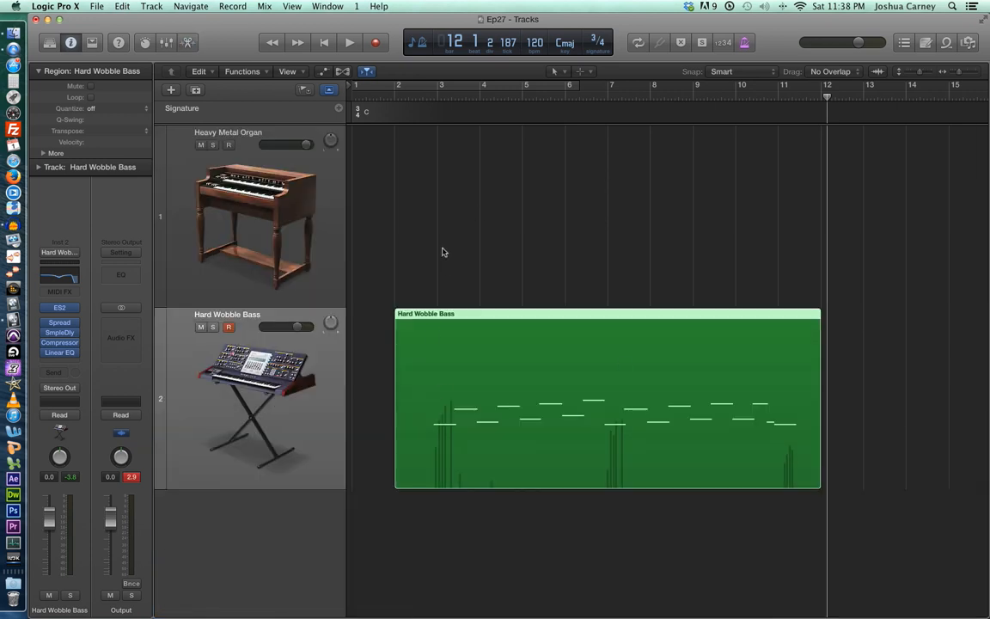
- Open the Hard Wobble Bass region in a separate Piano Roll window and review its recorded notes
left_click(480, 248)
left_click(531, 341)
key("super+4")
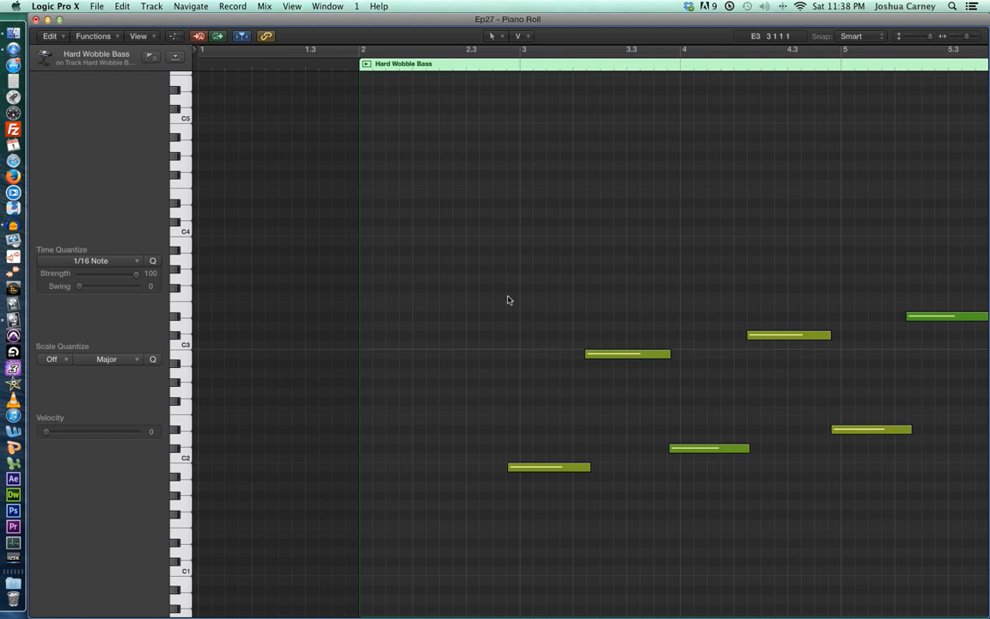
scroll(482, 281, "right", 5)
scroll(482, 282, "right", 15)
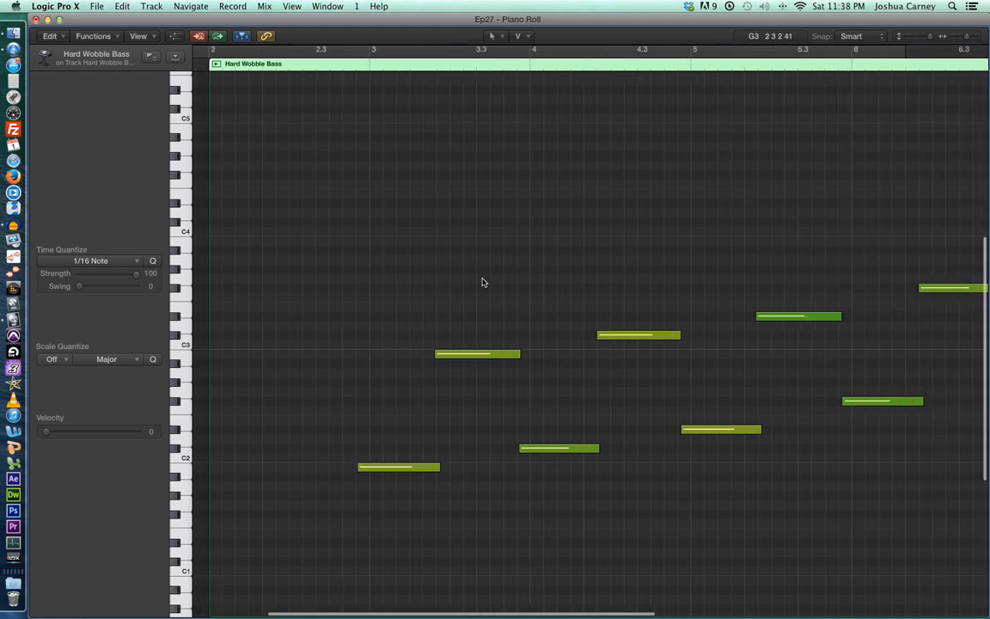
scroll(482, 282, "right", 14)
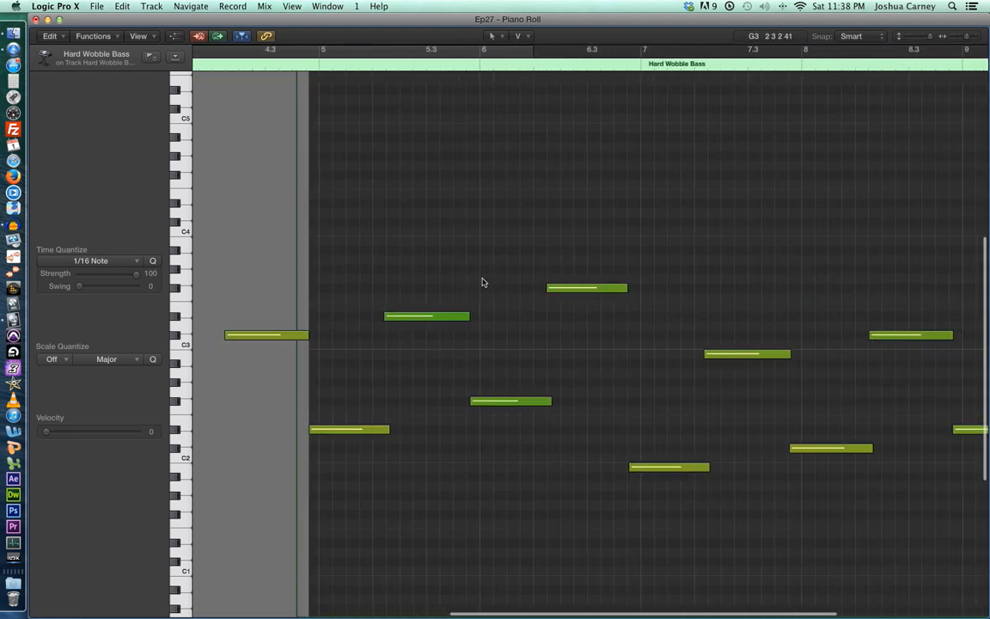
scroll(482, 281, "left", 1)
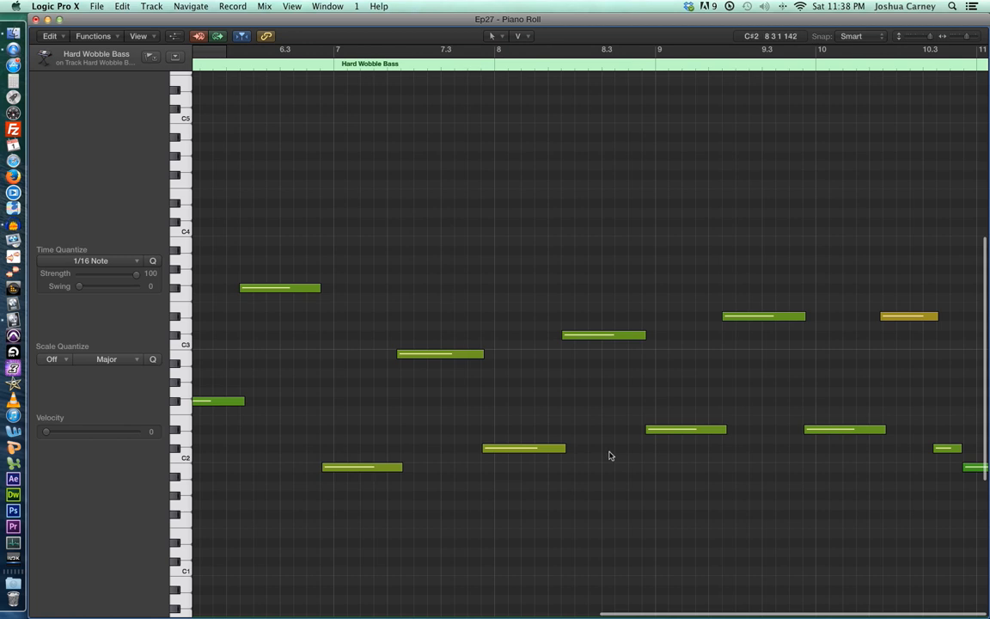
scroll(563, 468, "left", 10)
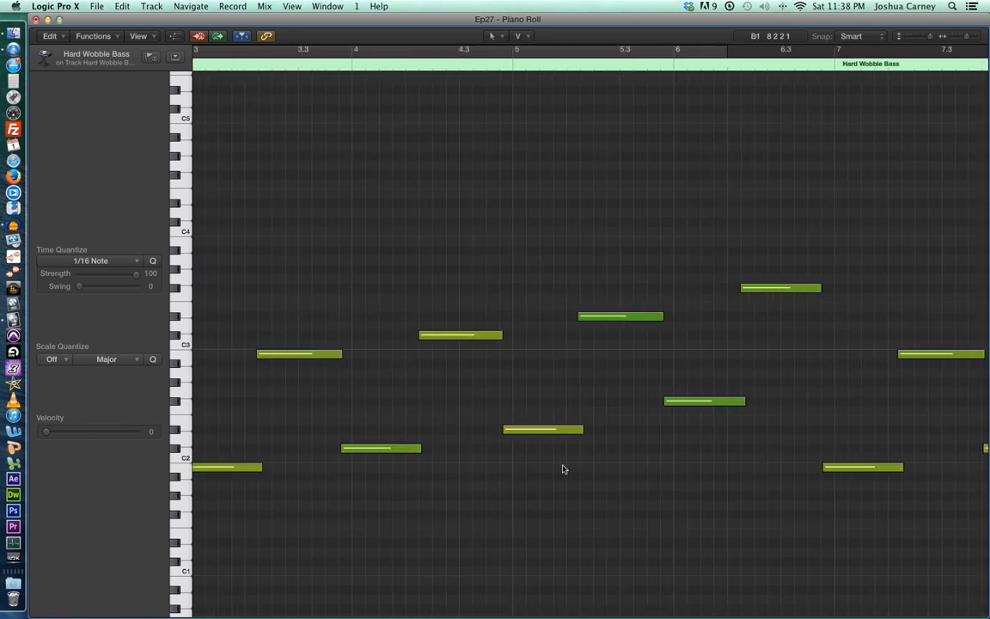
scroll(563, 468, "left", 3)
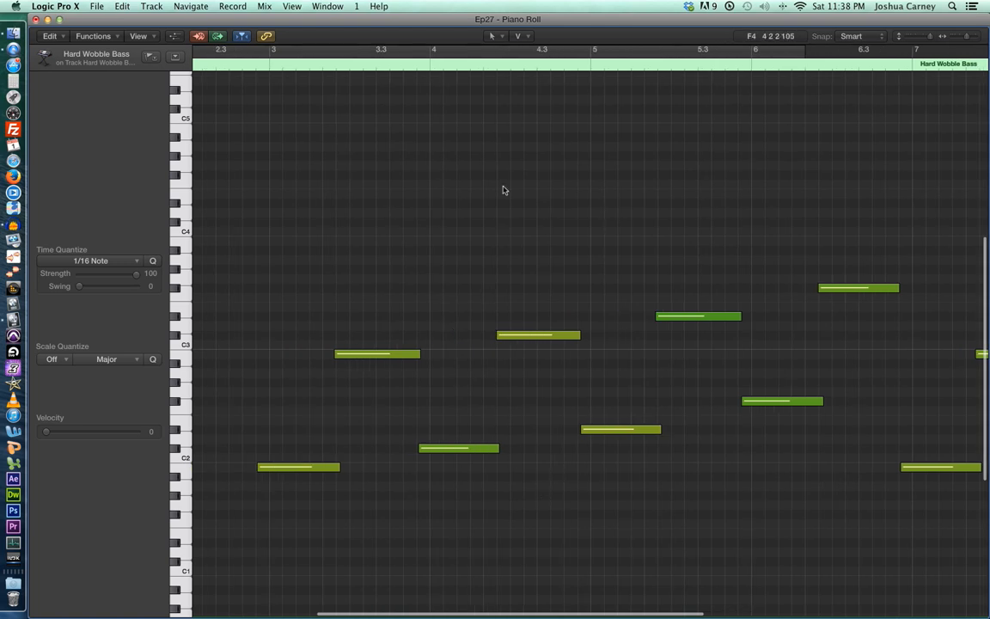
- Select all notes in the region and shift them slightly later so the first note starts on bar 3
scroll(510, 200, "up", 1)
key("super+a")
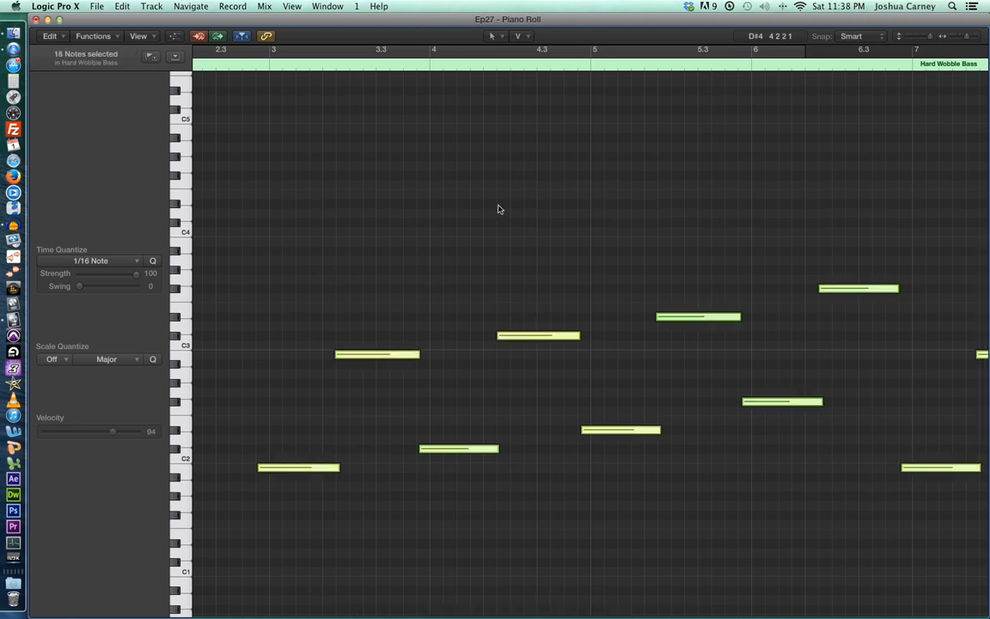
scroll(258, 482, "left", 1)
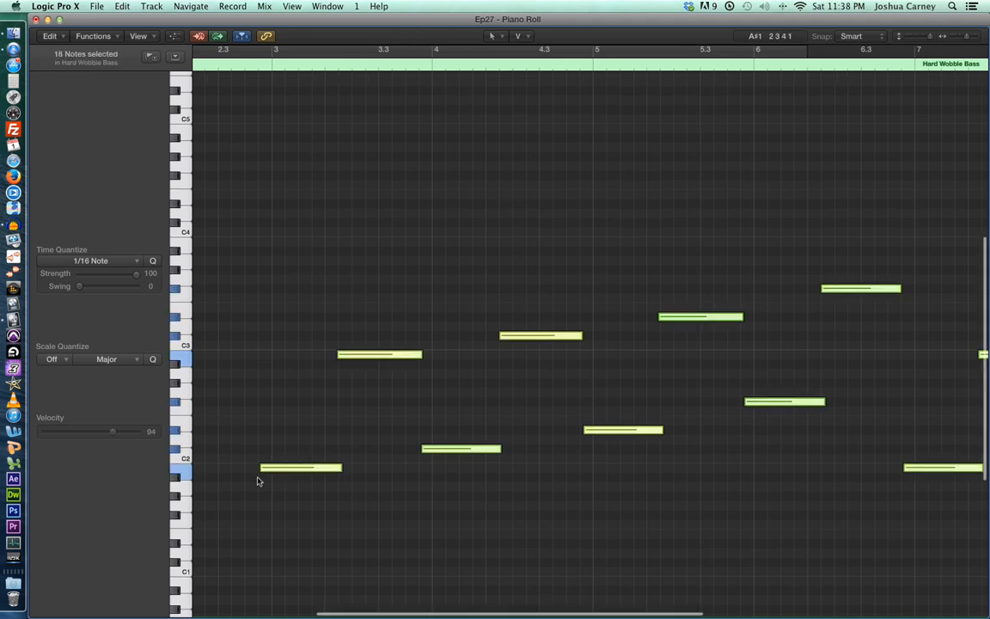
scroll(273, 479, "up", 1)
scroll(274, 478, "right", 1)
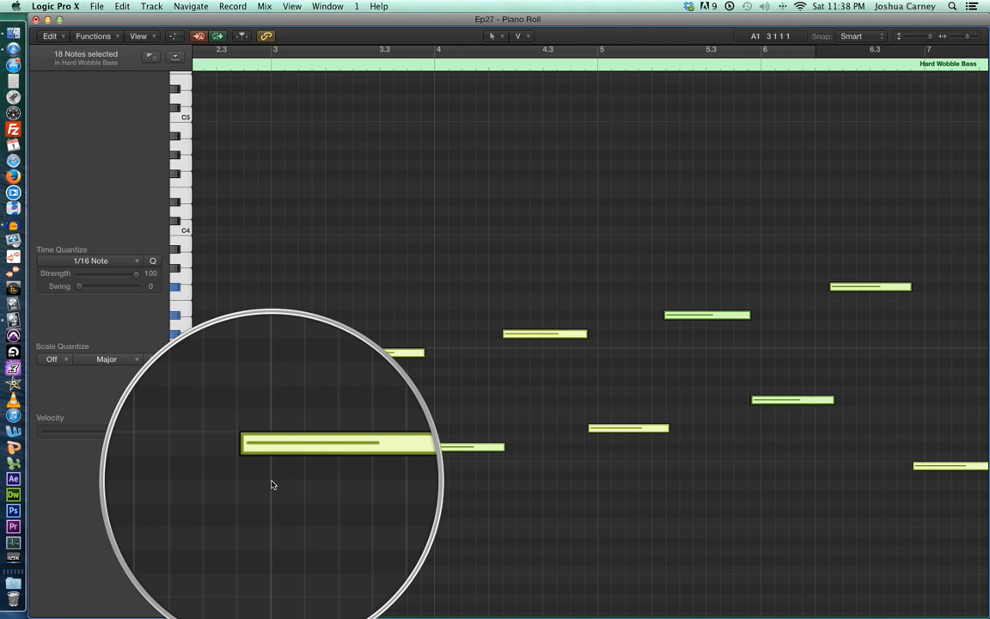
scroll(270, 477, "left", 1)
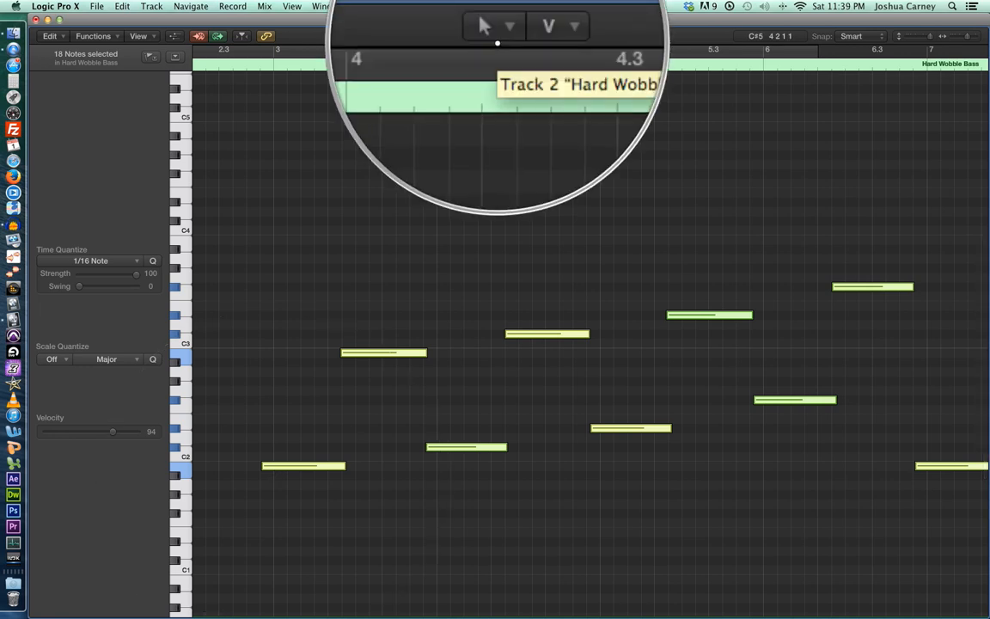
left_click_drag(272, 468, 283, 469)
left_click(307, 500)
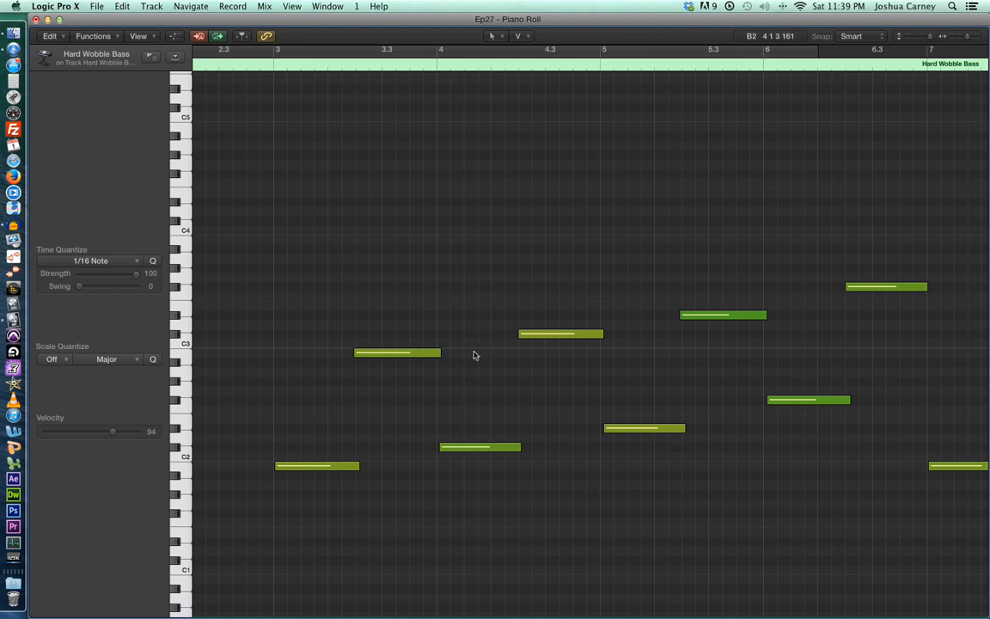
- Audition the C#3 note in bar 4, turn off the Piano Roll's MIDI Out and test-select several notes silently
left_click(558, 340)
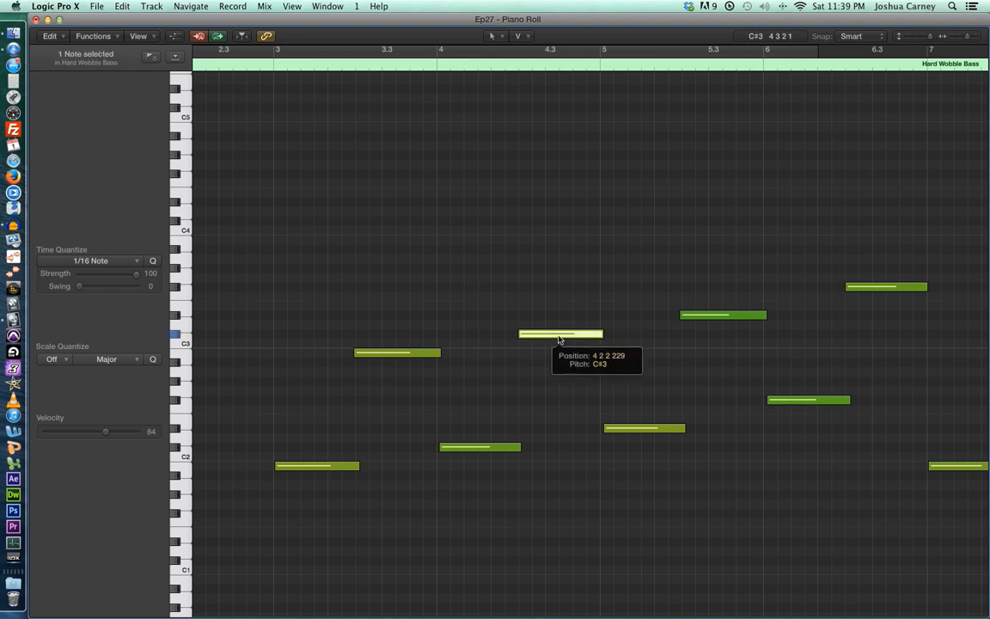
left_click(556, 316)
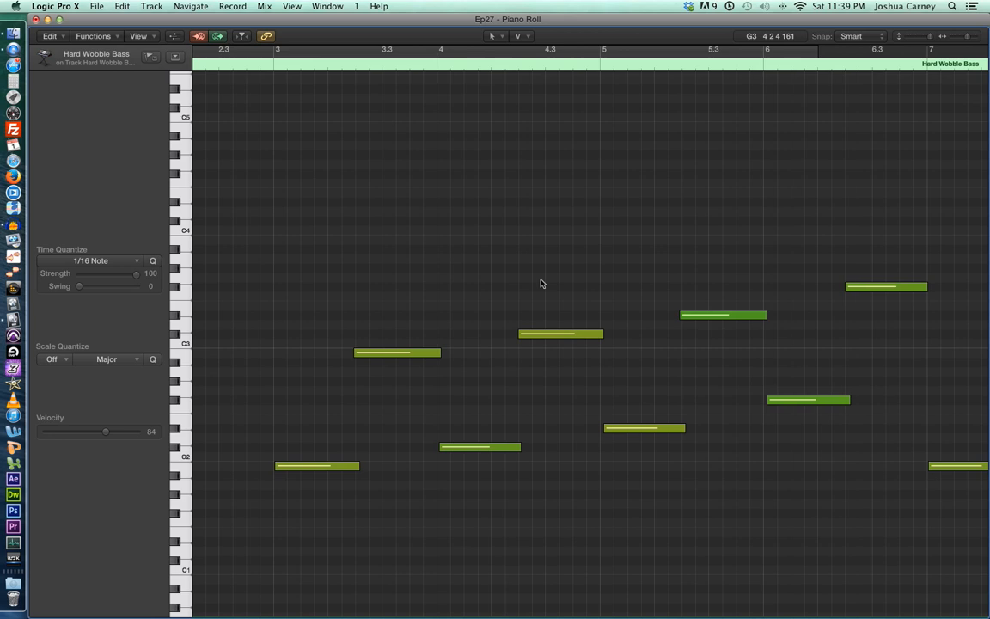
left_click(217, 36)
left_click_drag(322, 215, 768, 578)
left_click(767, 578)
- Examine the whole note pattern and the short C#2 note just before bar 11 up close
left_click(955, 36)
left_click(956, 37)
left_click(956, 37)
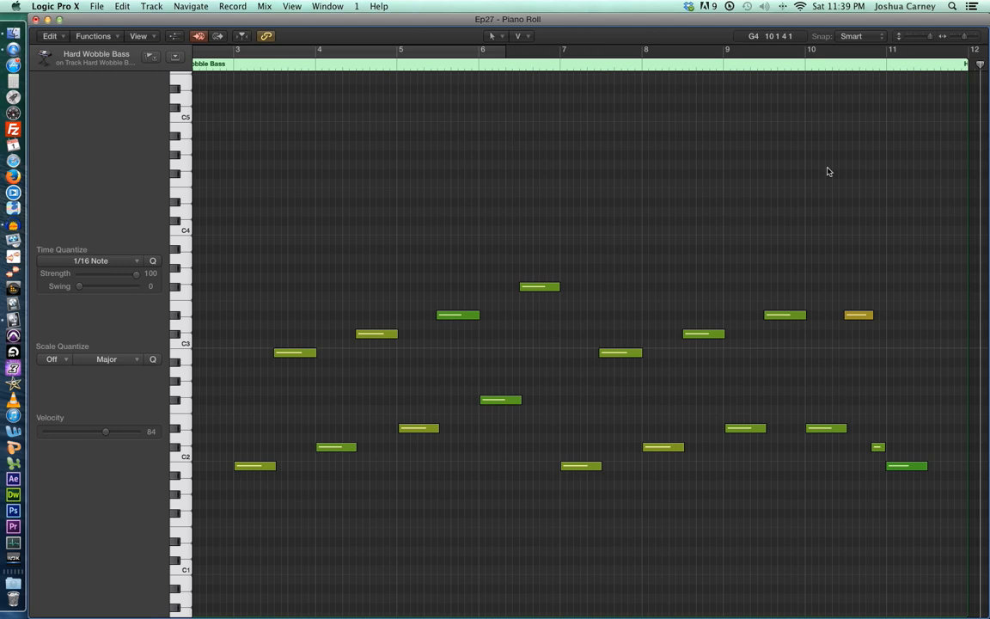
scroll(355, 220, "down", 3)
scroll(354, 220, "down", 8)
scroll(354, 221, "down", 4)
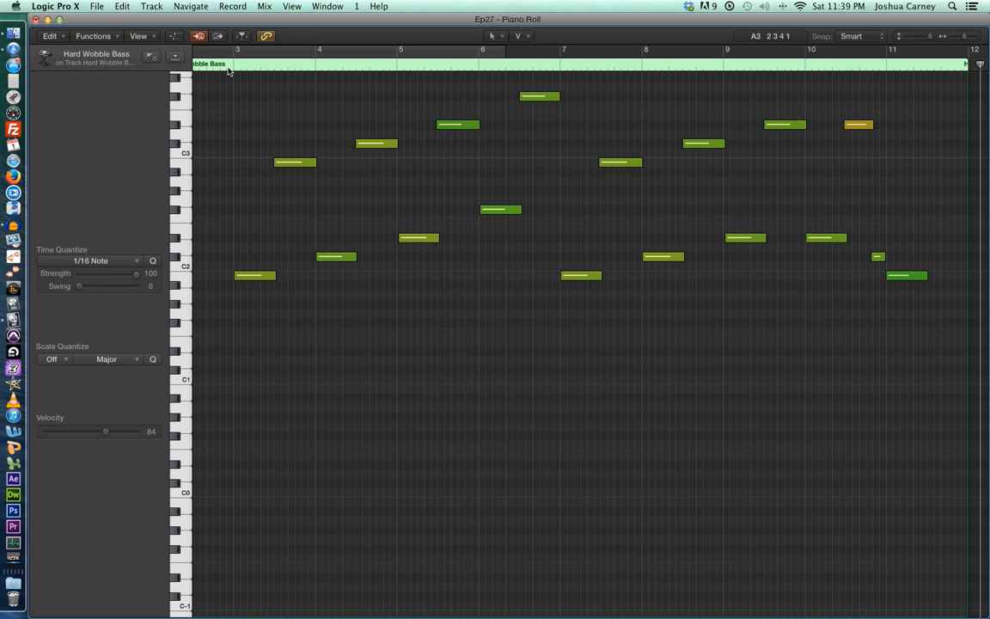
left_click(973, 38)
left_click(973, 39)
left_click(973, 39)
scroll(829, 144, "up", 1)
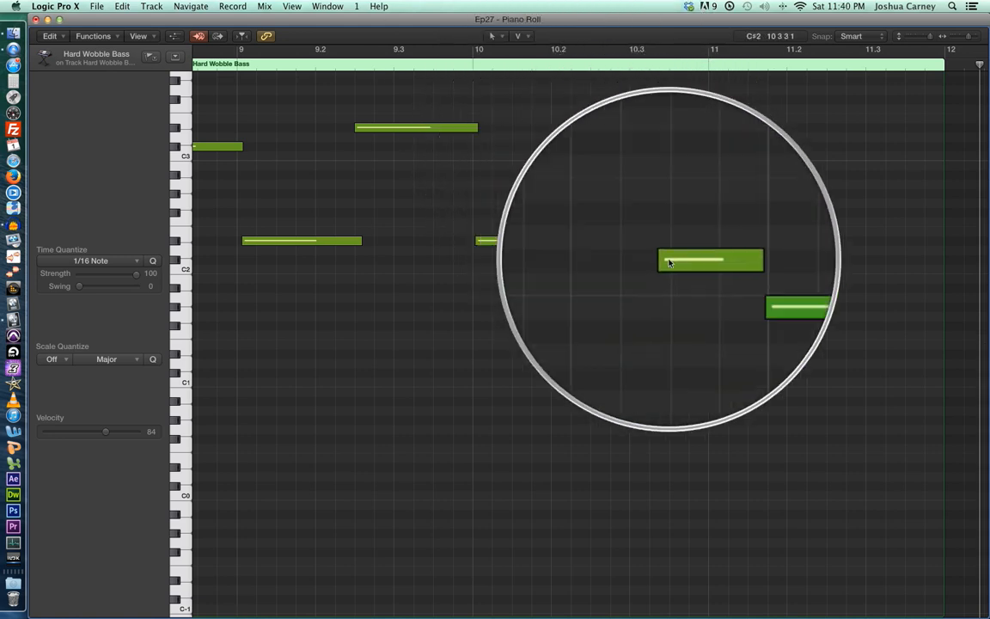
- Quantize all notes in the region to 1/16 Note, and set their Time Quantize value to 1/8 Note
mouse_move(671, 263)
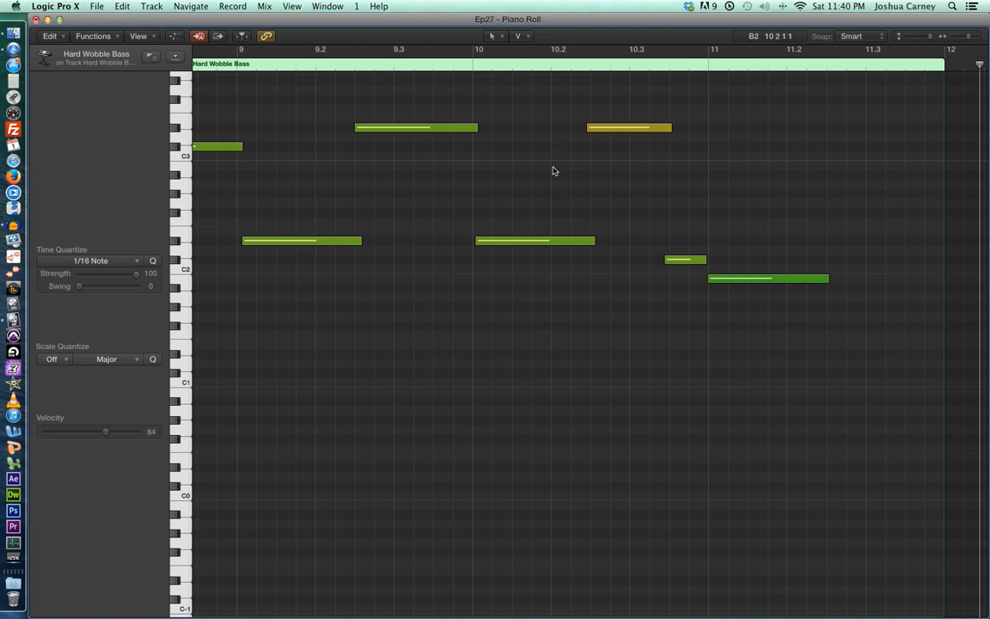
scroll(553, 179, "left", 3)
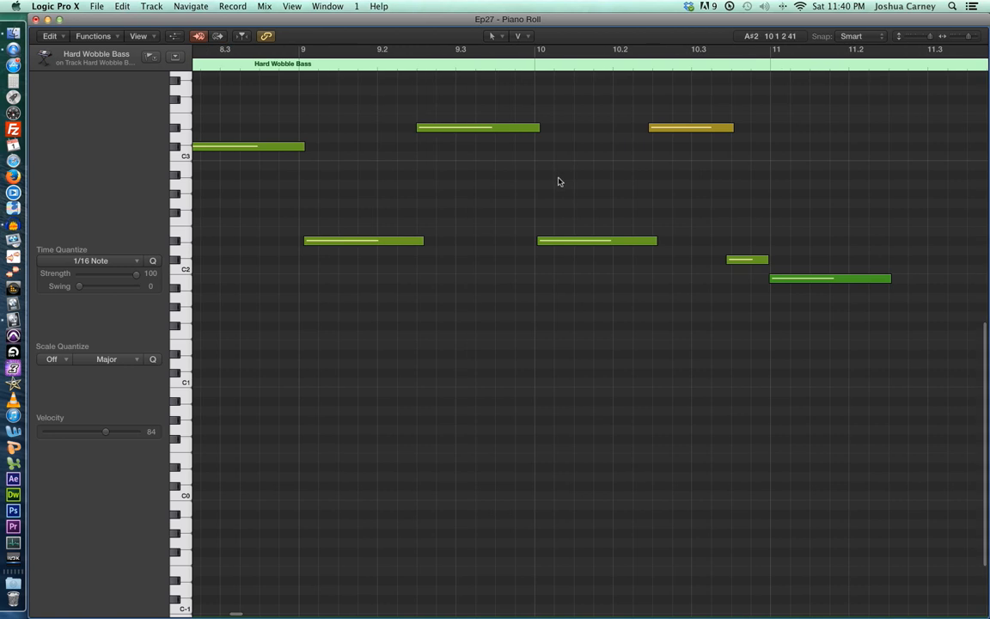
key("super+a")
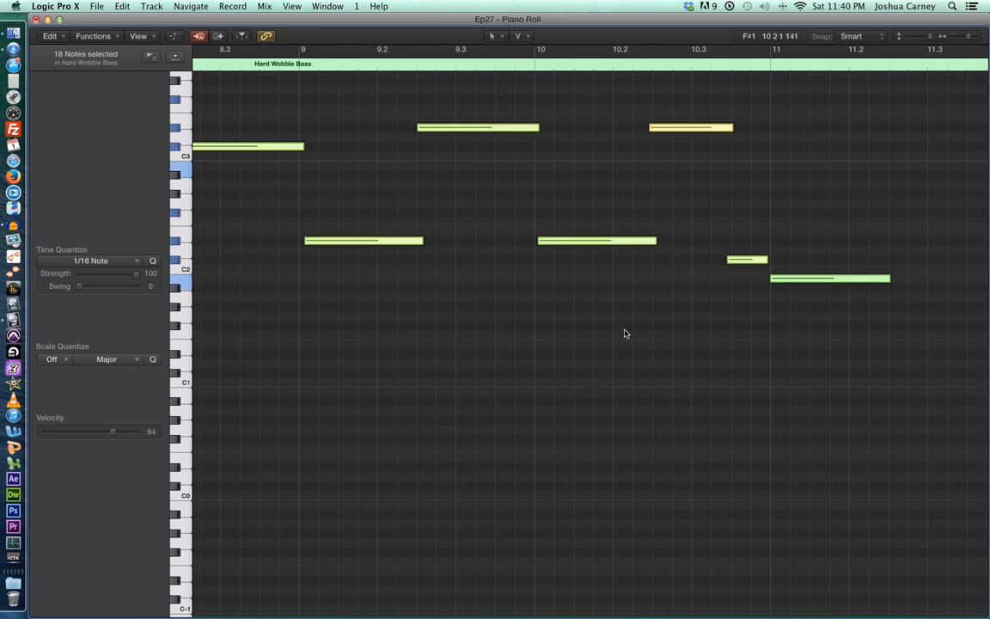
key("q")
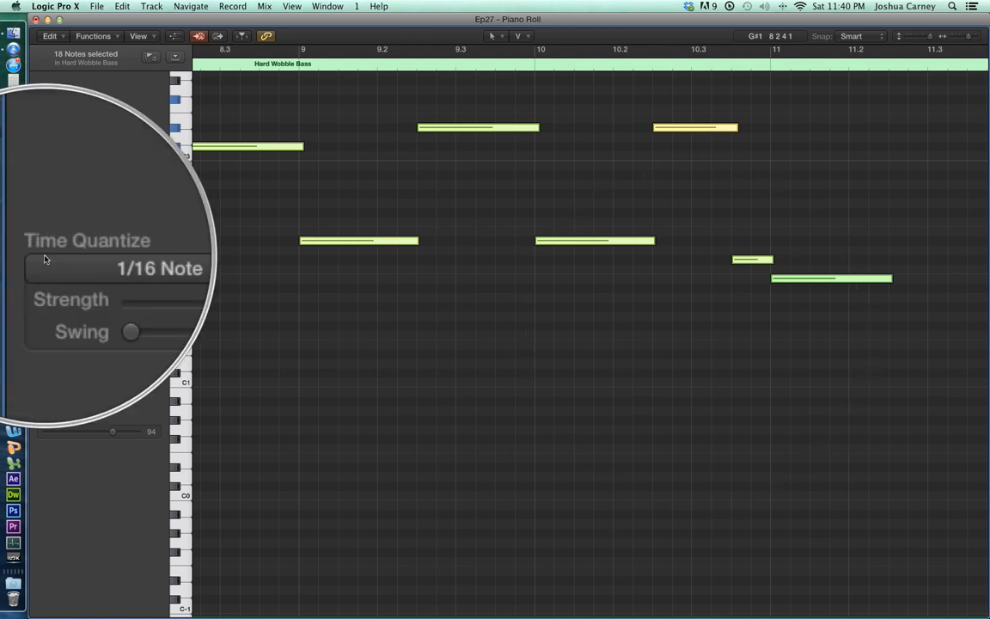
left_click(90, 261)
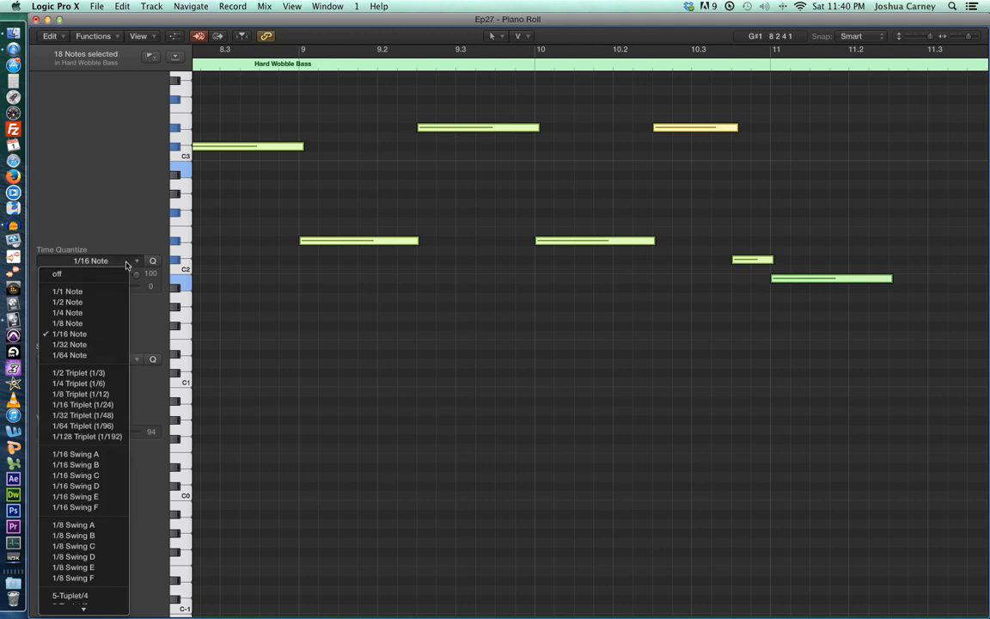
left_click(98, 325)
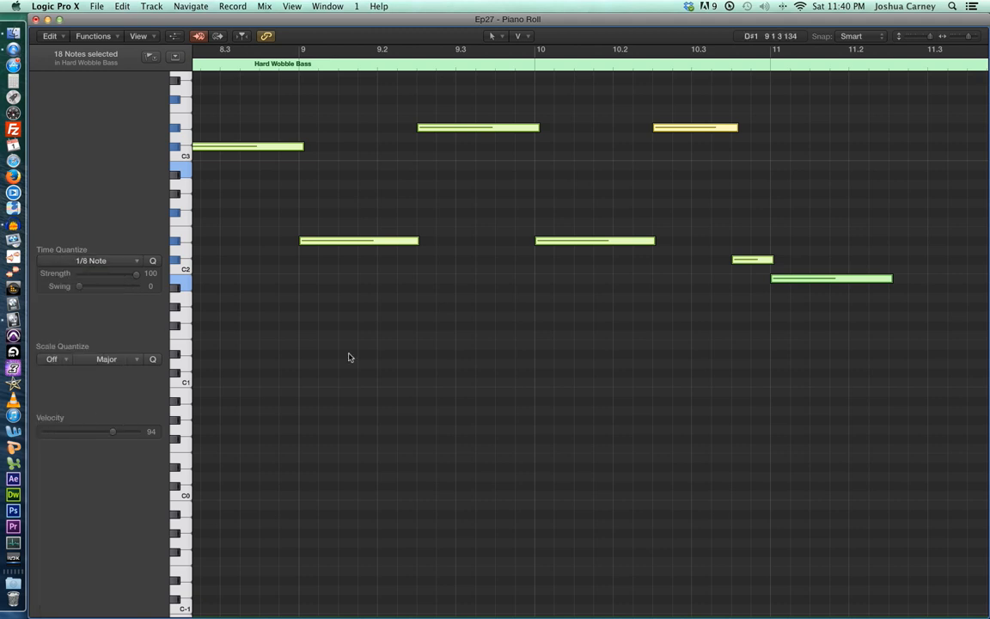
left_click(464, 204)
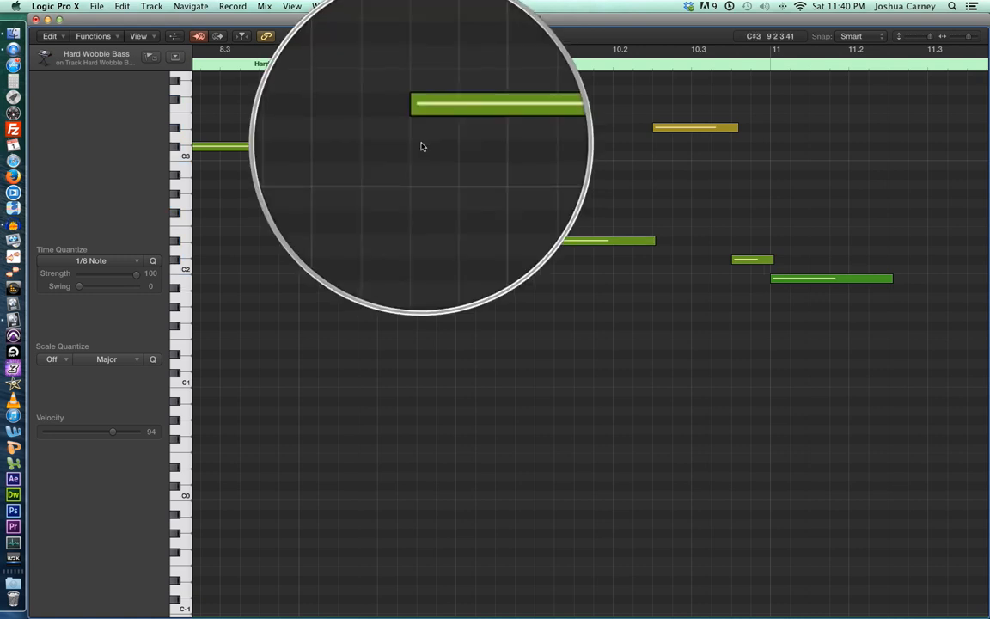
- Shorten the highest note, the F#3 in the second half of bar 6, to about one beat
scroll(460, 218, "down", 5)
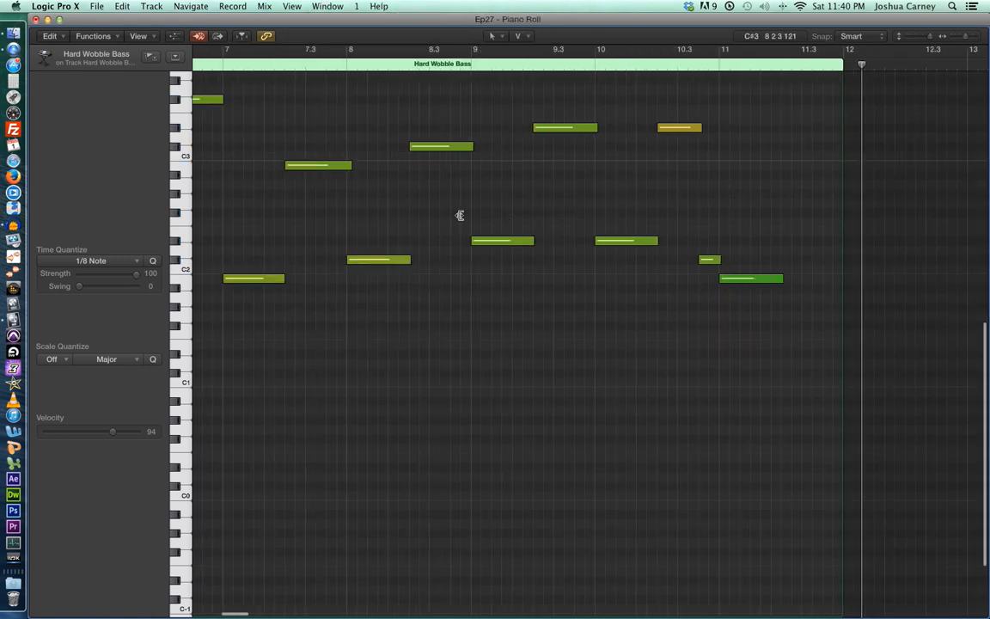
scroll(663, 133, "left", 10)
scroll(690, 164, "up", 2)
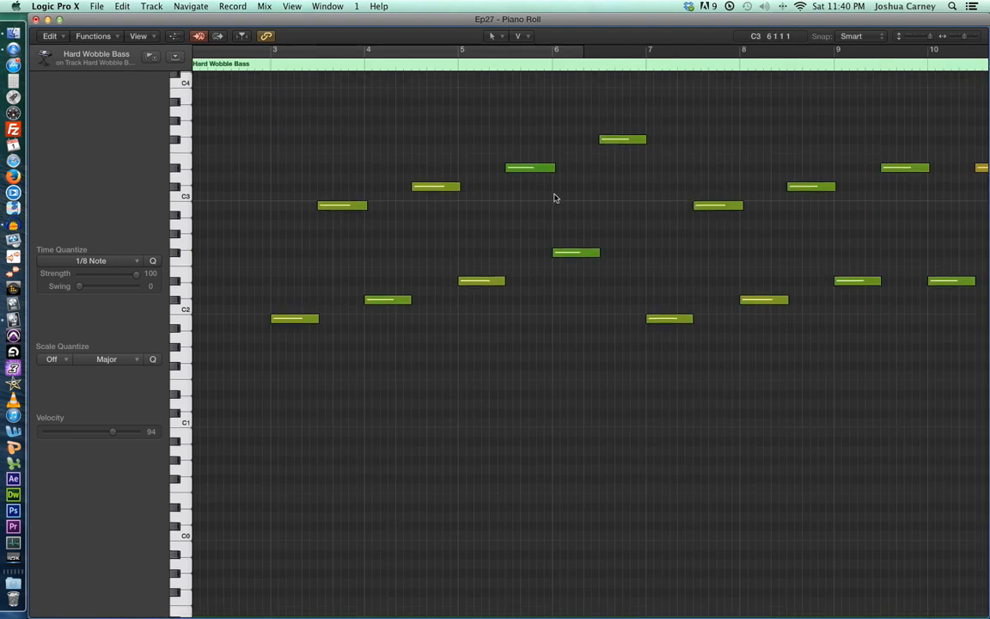
scroll(555, 198, "up", 1)
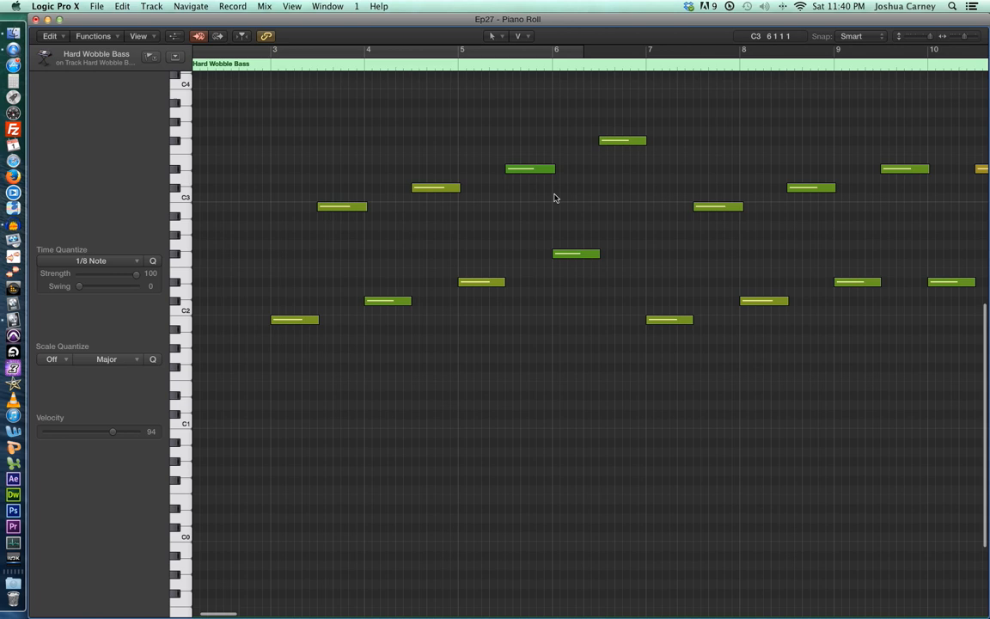
left_click(640, 144)
left_click_drag(637, 148, 628, 151)
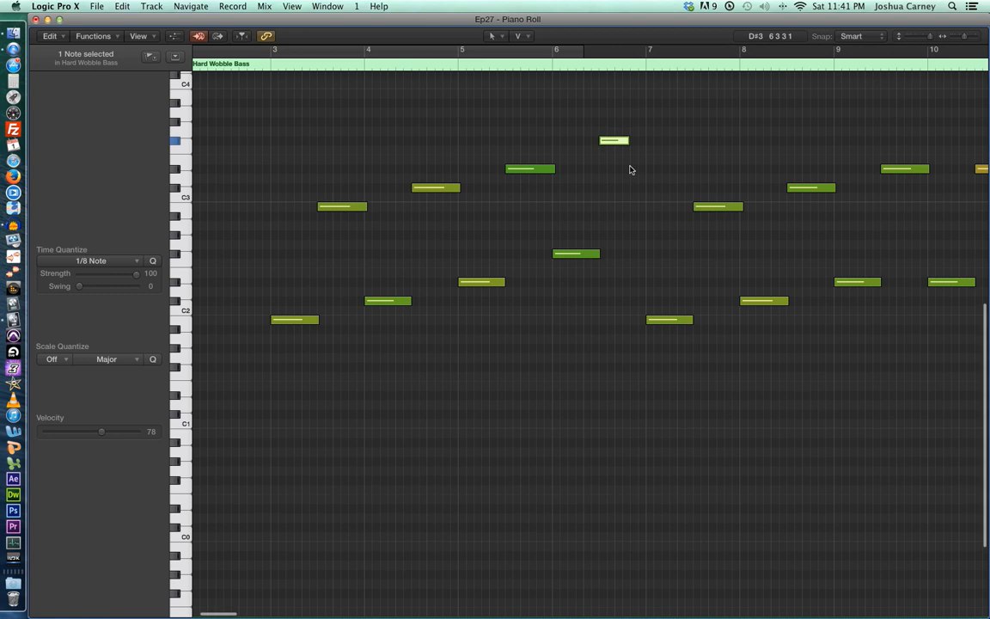
- Trim the ends of all notes to the following notes with Force Legato and review the available Trim commands
scroll(627, 175, "left", 1)
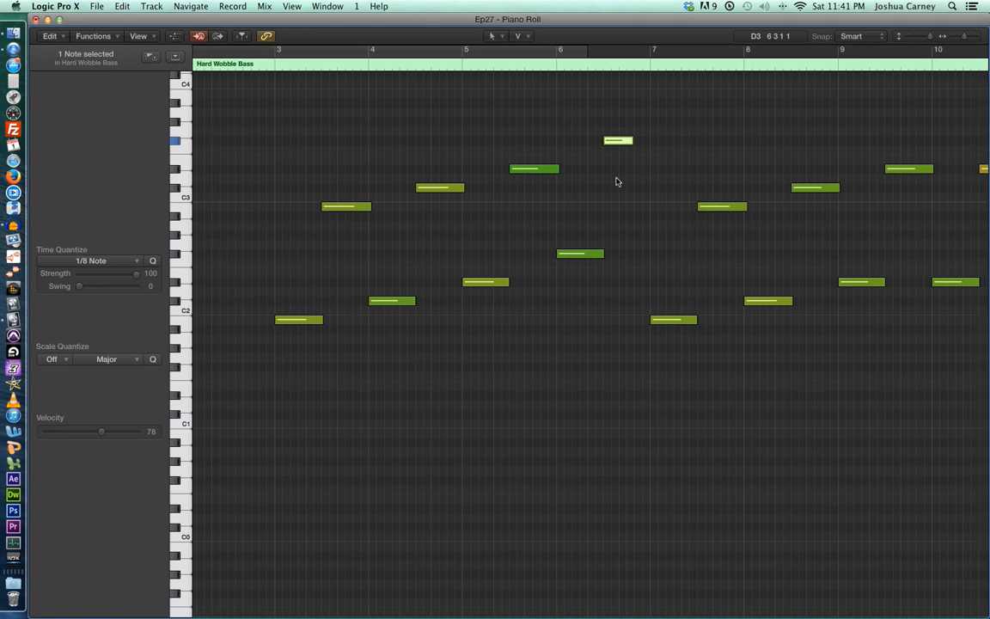
key("super+a")
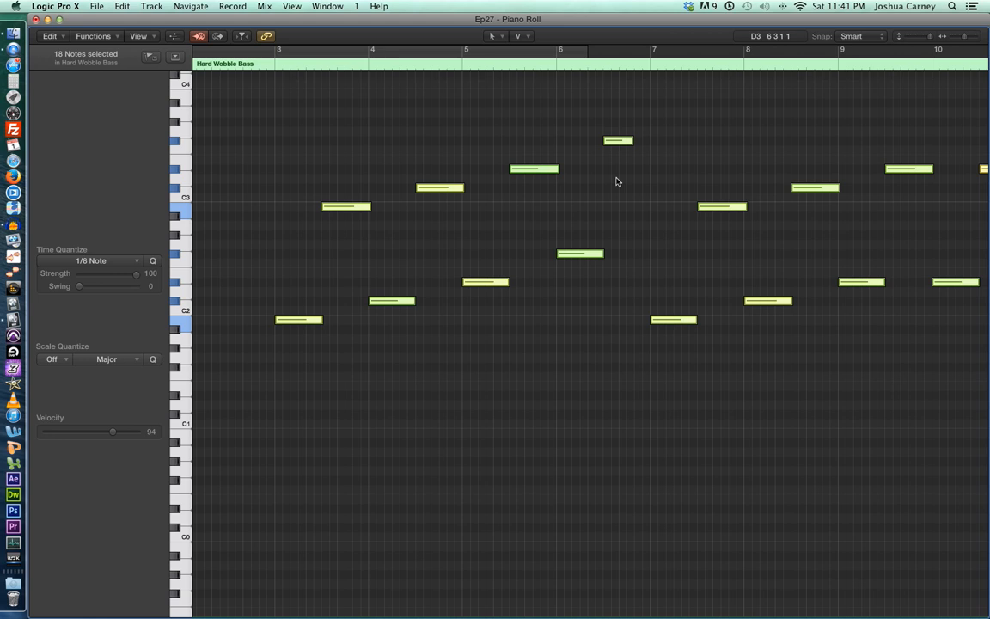
key("alt+shift+Left")
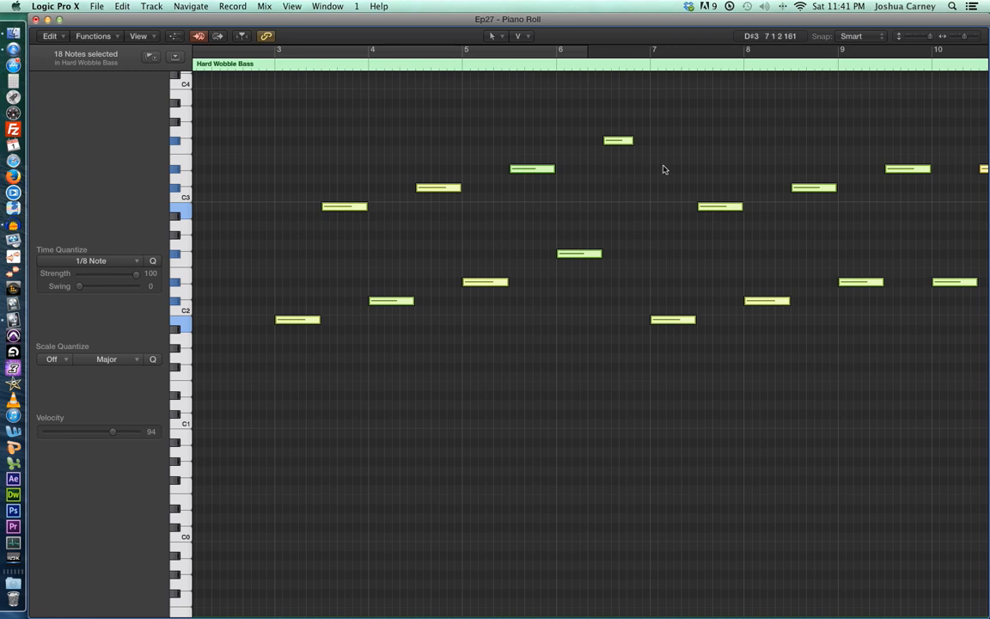
key("shift+backslash")
key("super+z")
key("shift+backslash")
left_click(626, 183)
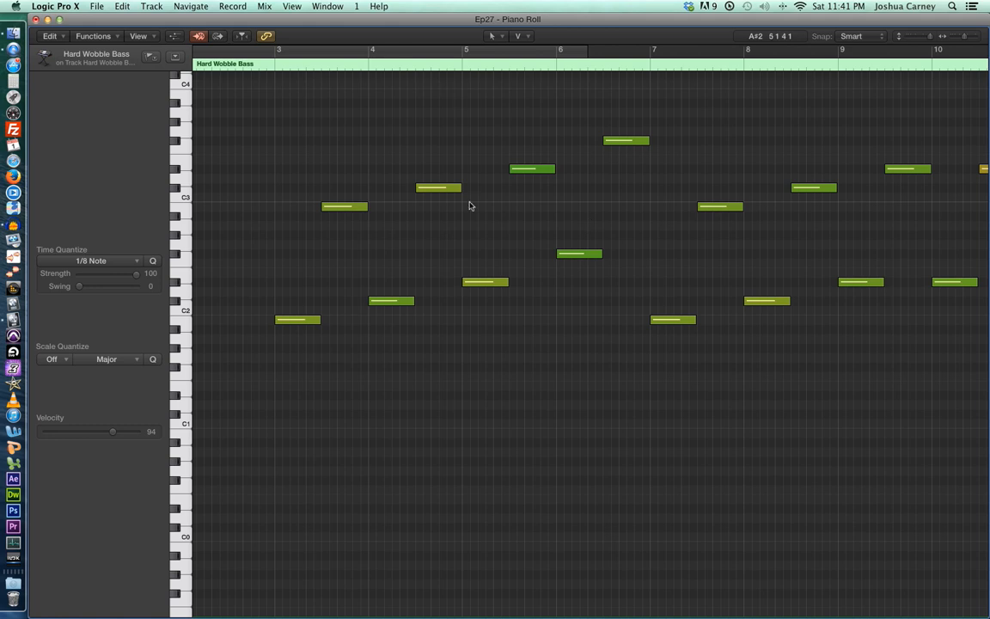
left_click(50, 37)
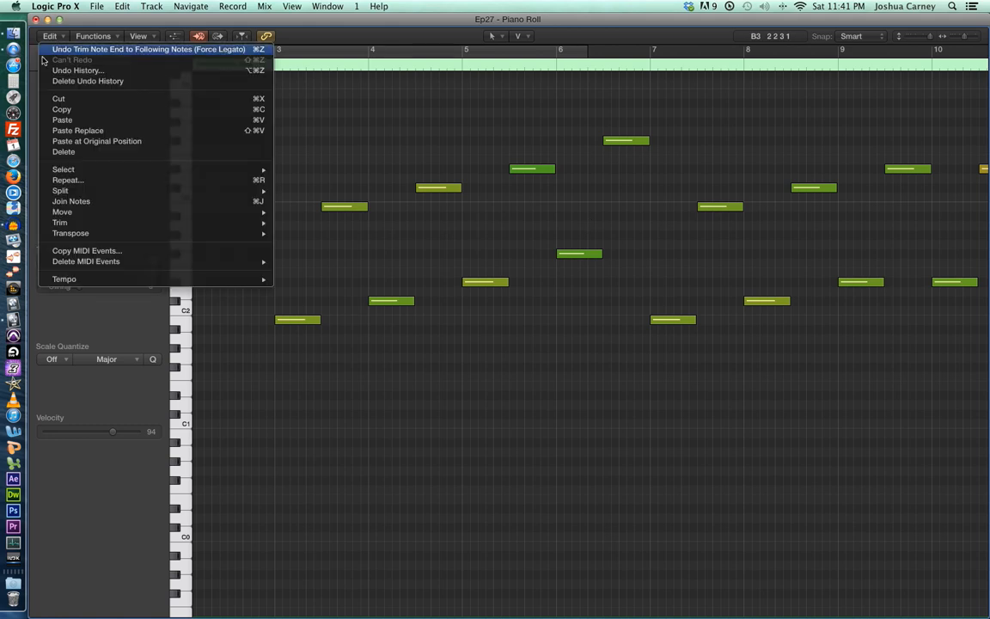
mouse_move(86, 227)
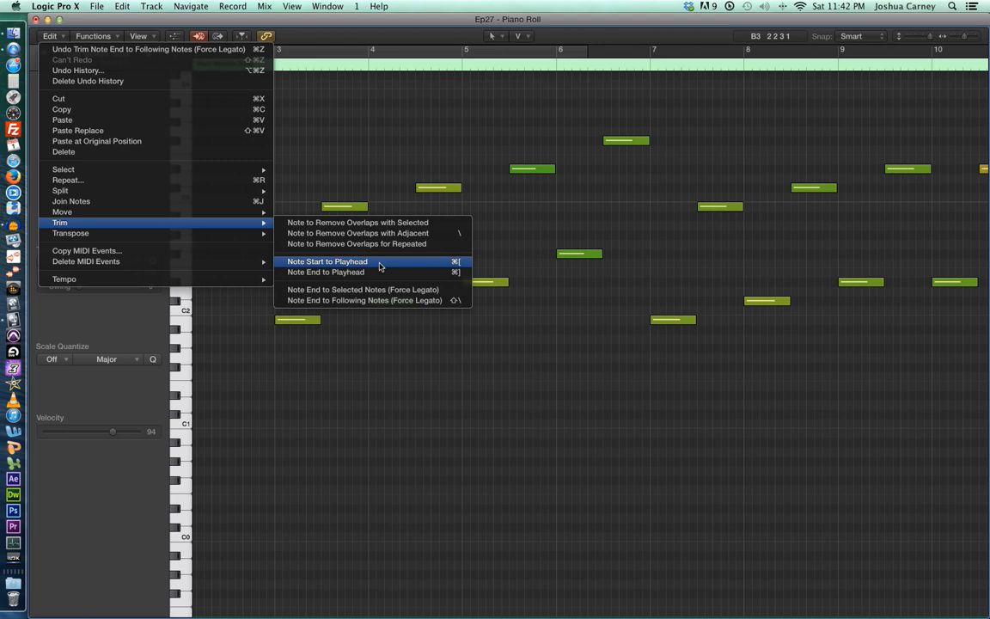
left_click(341, 140)
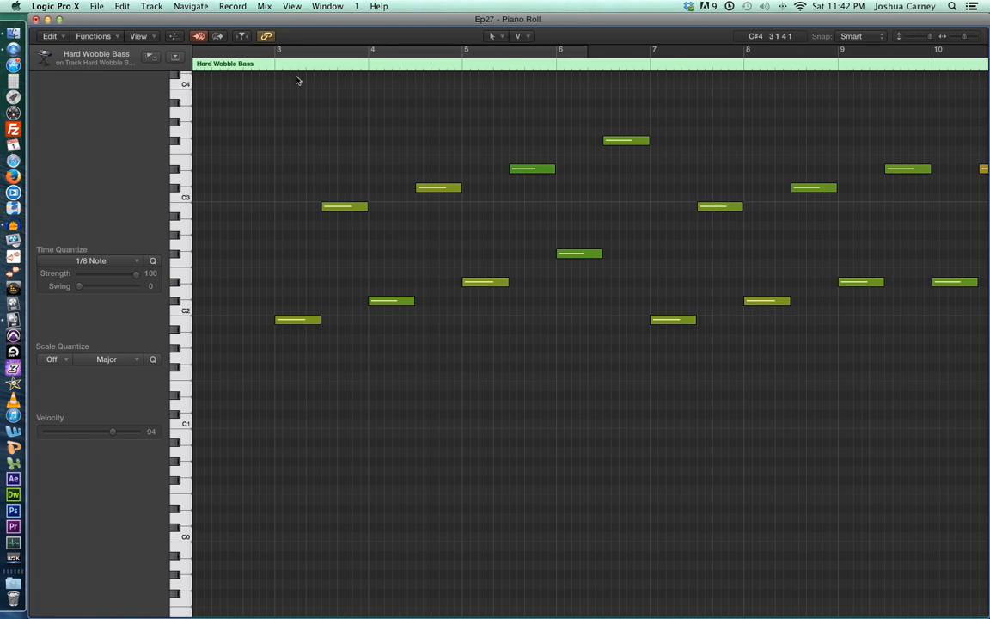
- Play the bass part from bar 3 past its end with Catch Playhead on and MIDI In off
left_click(244, 64)
key("space")
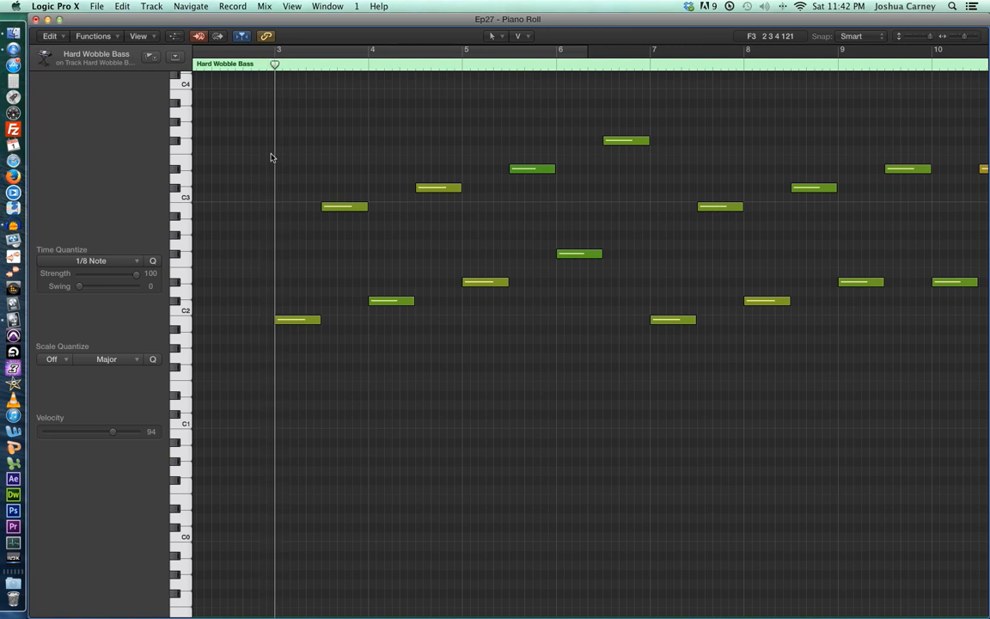
left_click(240, 67)
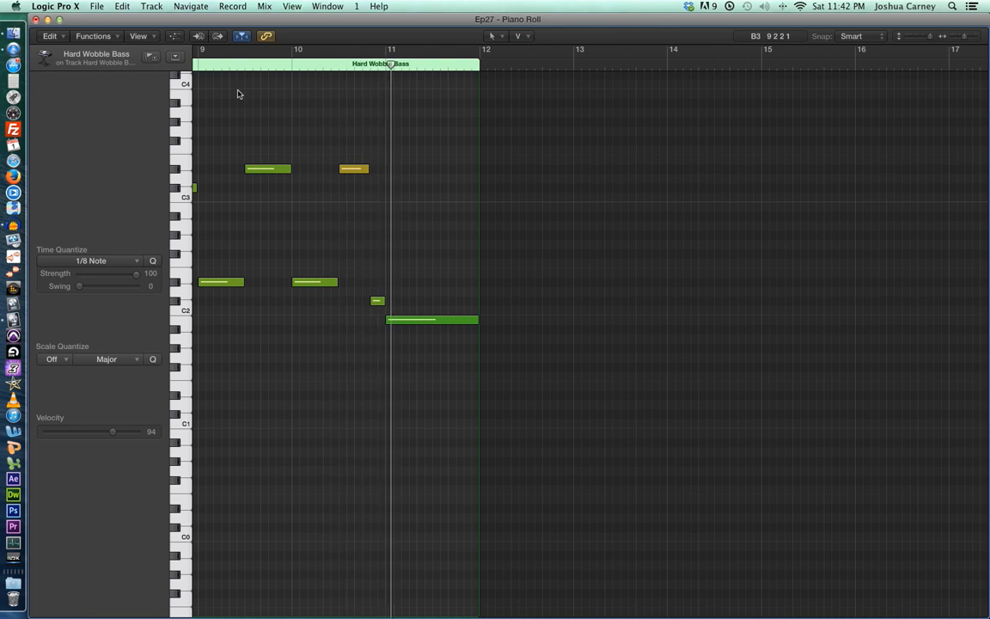
key("space")
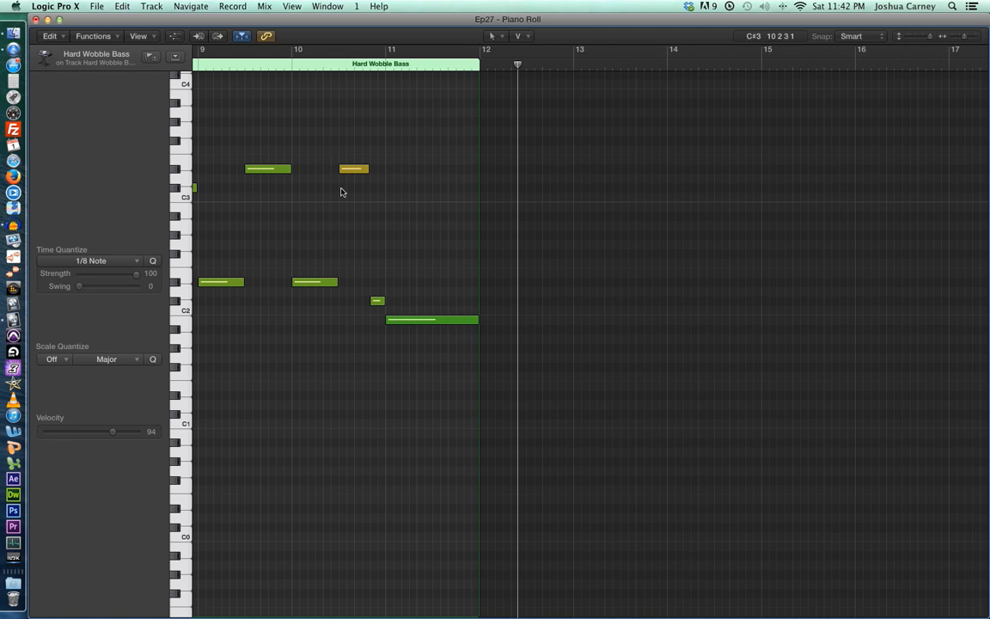
- Move the Piano Roll window aside to check the Tracks window, and return it to its full view
scroll(338, 215, "left", 10)
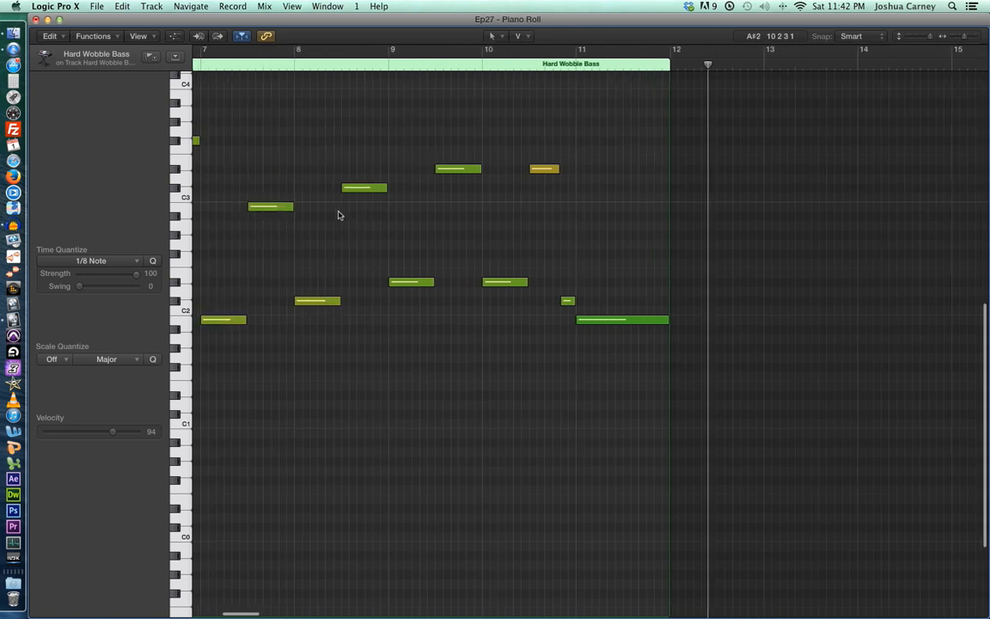
scroll(338, 215, "left", 5)
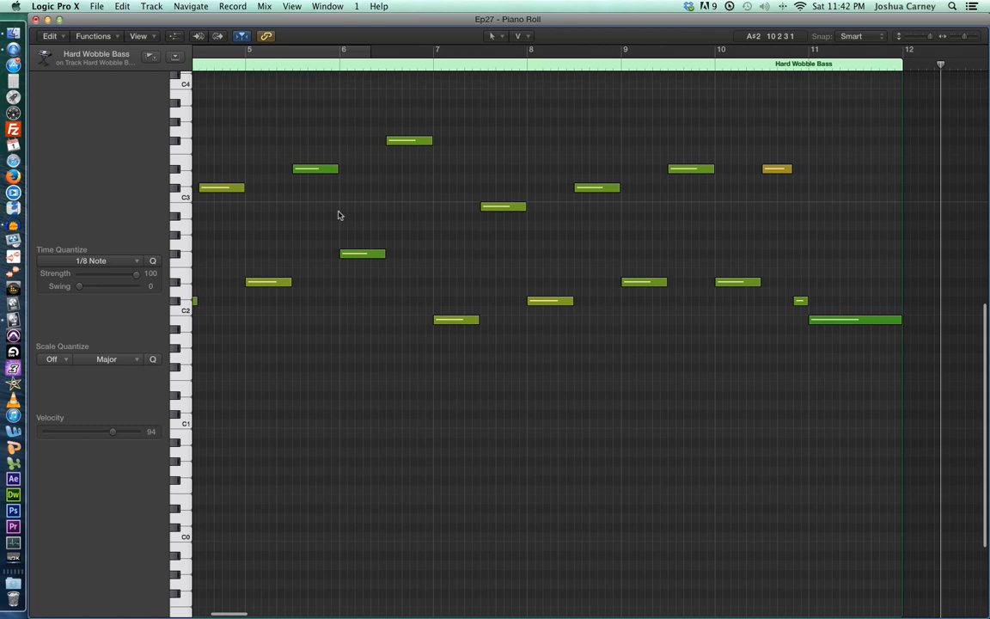
scroll(338, 215, "left", 3)
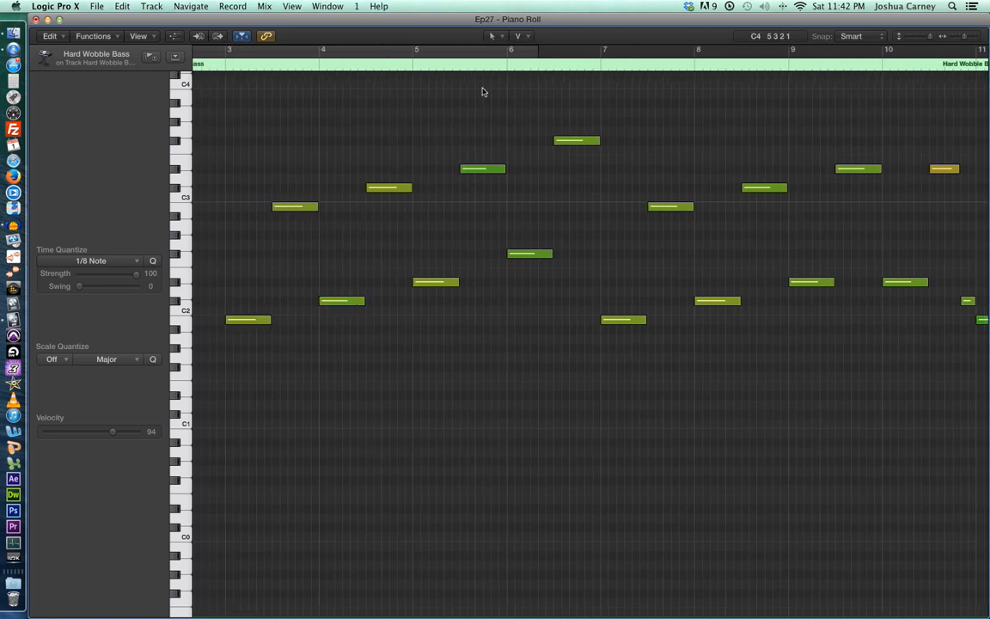
left_click_drag(511, 23, 514, 218)
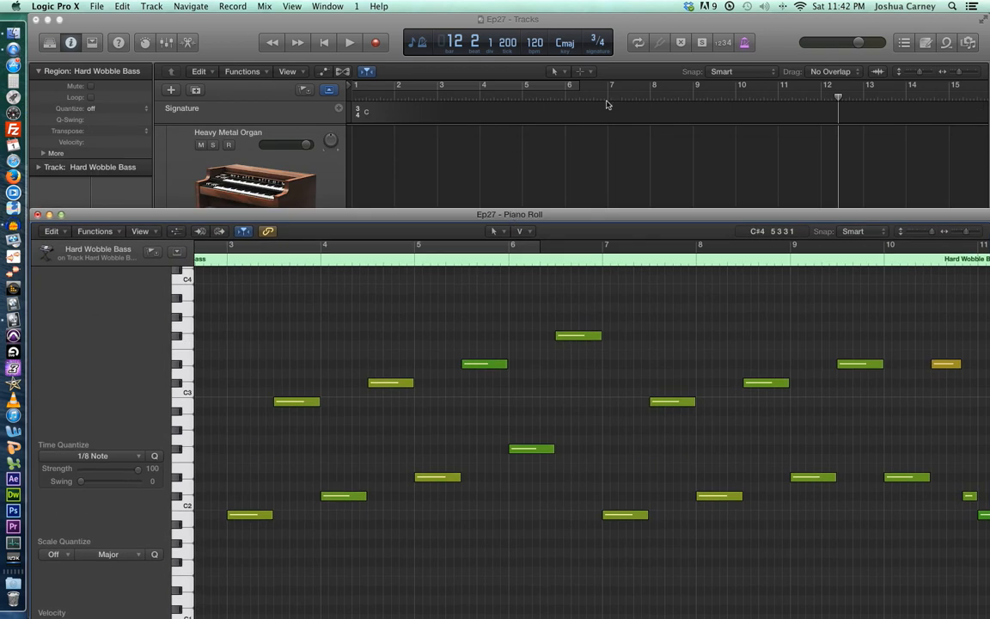
double_click(573, 221)
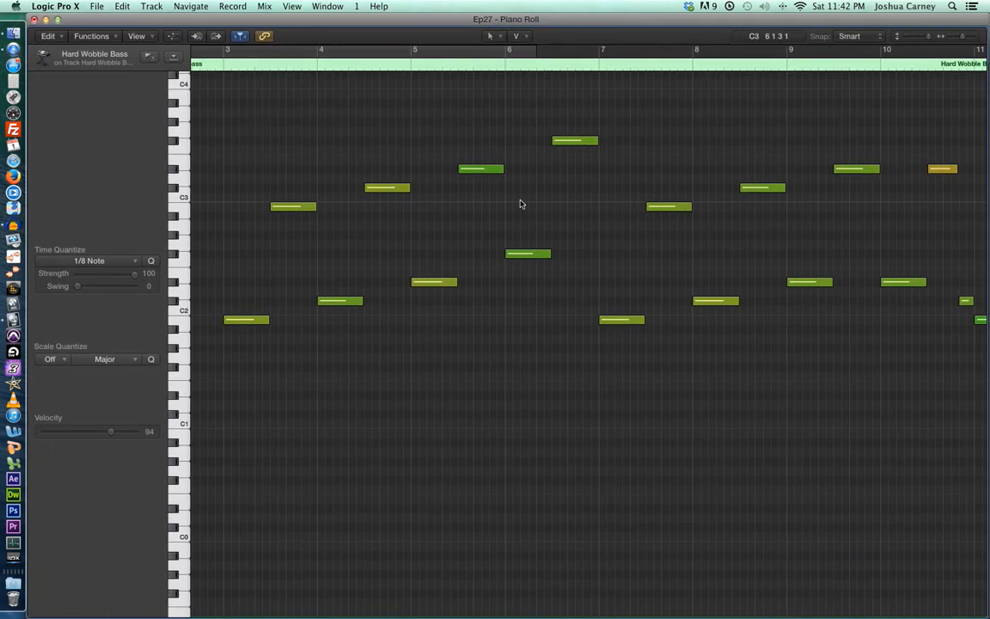
- Keep the Pointer Tool active and try a rubber-band selection of the notes in bars 3 to 5
left_click(497, 38)
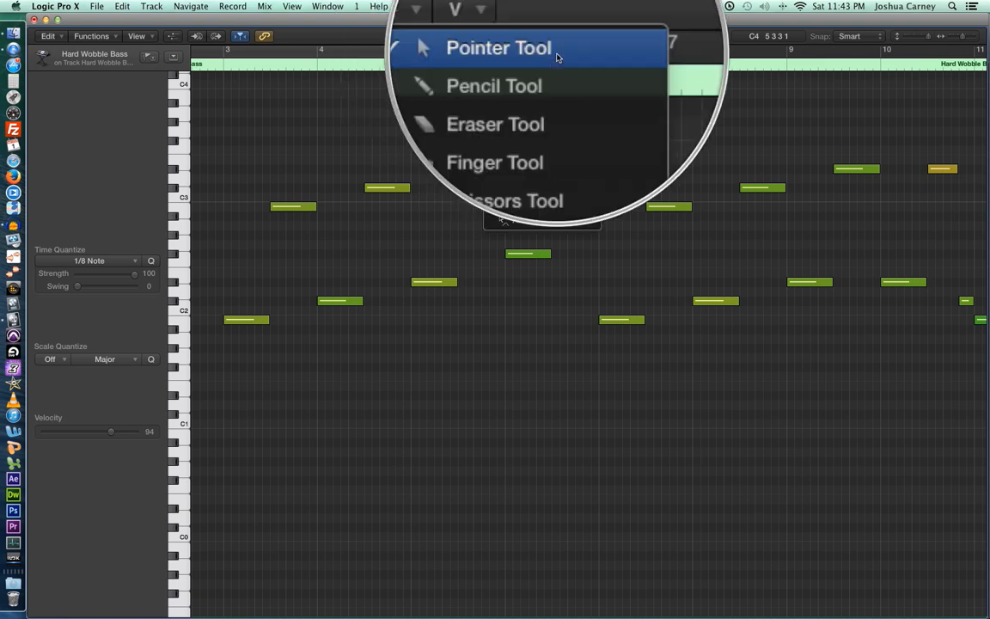
left_click(354, 144)
left_click_drag(244, 141, 493, 317)
left_click(203, 200)
- Try shortening the B2 note in bar 3 at its end and return it to its full length up to bar 4
left_click(289, 208)
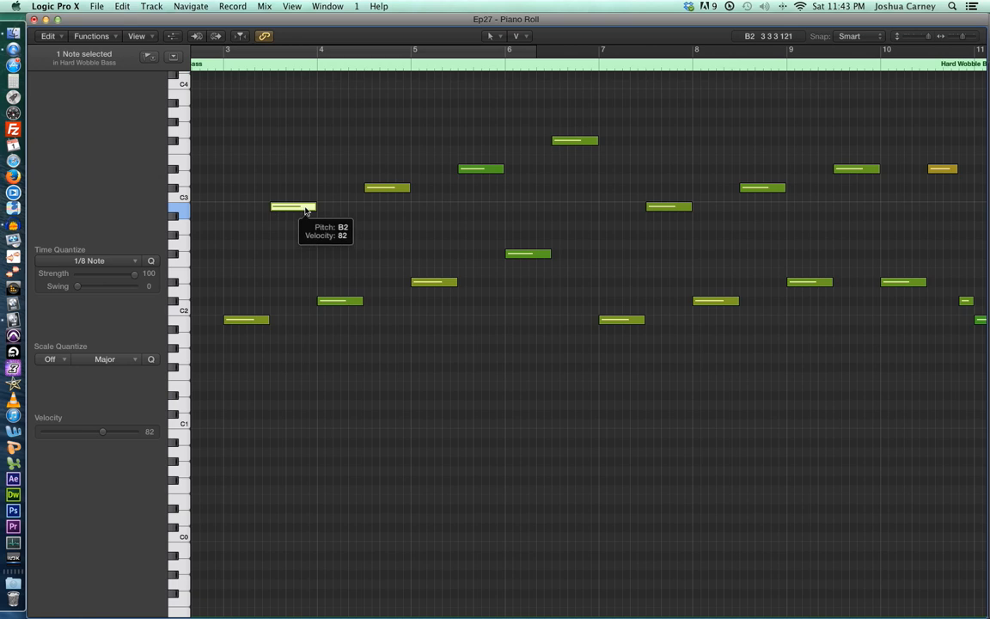
left_click_drag(310, 208, 276, 239)
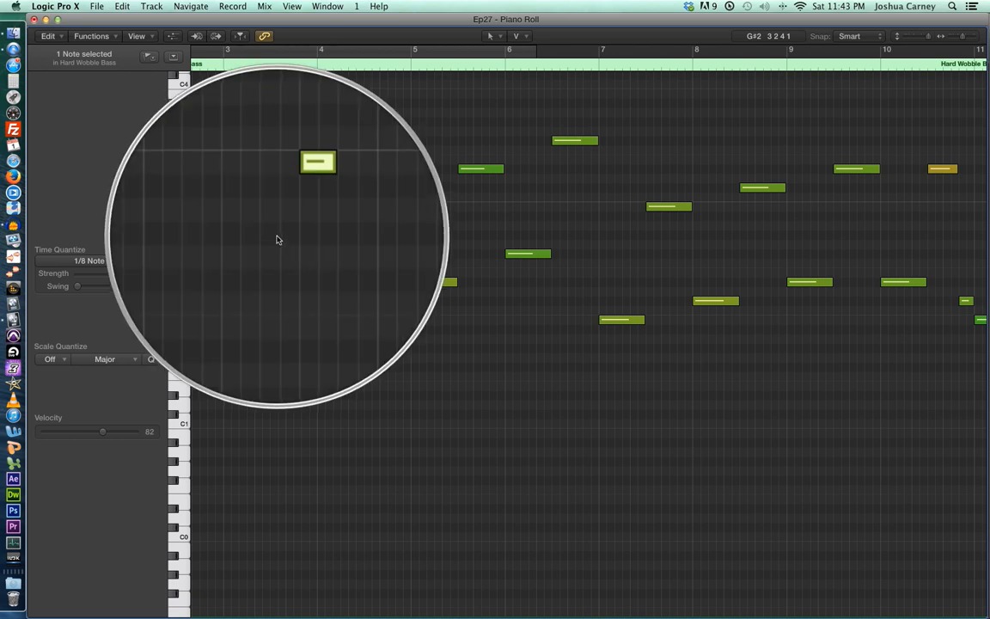
key("super+z")
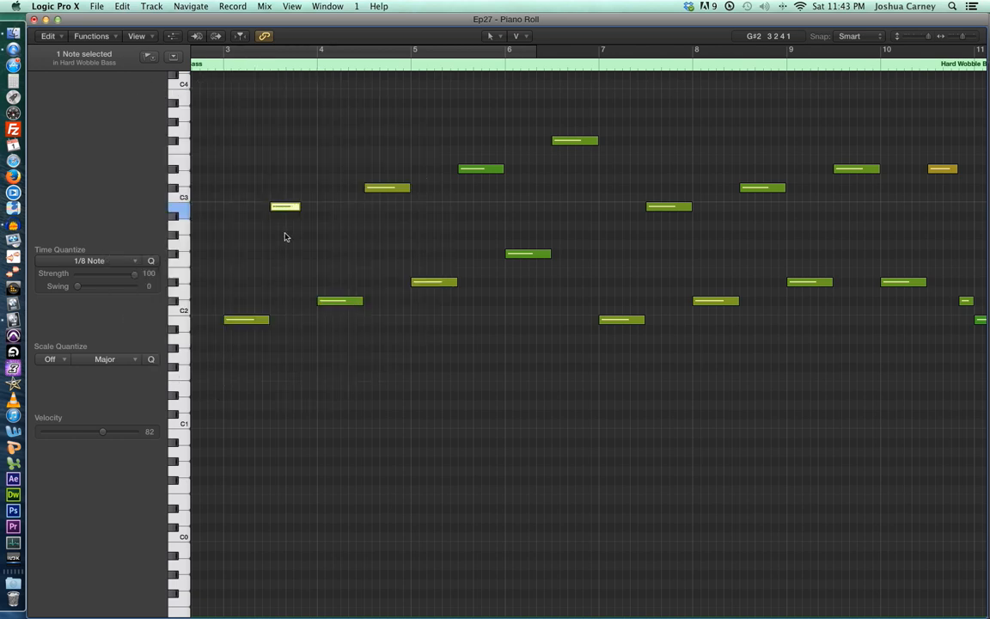
left_click_drag(291, 212, 315, 219)
- Copy the B2 note from bar 3 to the start of bar 4 and delete the copy
left_click_drag(295, 207, 342, 211)
left_click(333, 207)
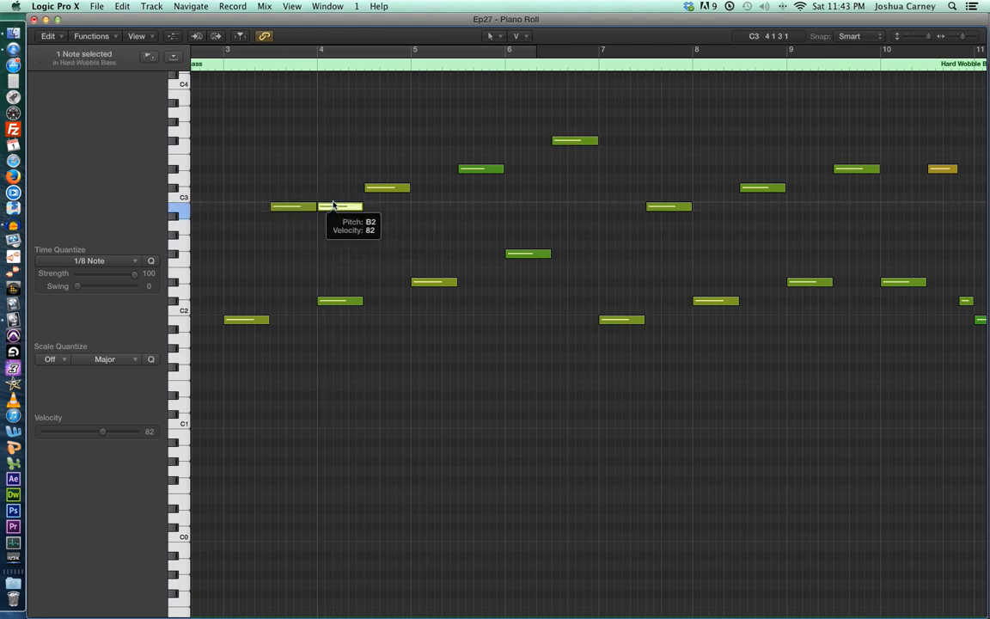
key("Delete")
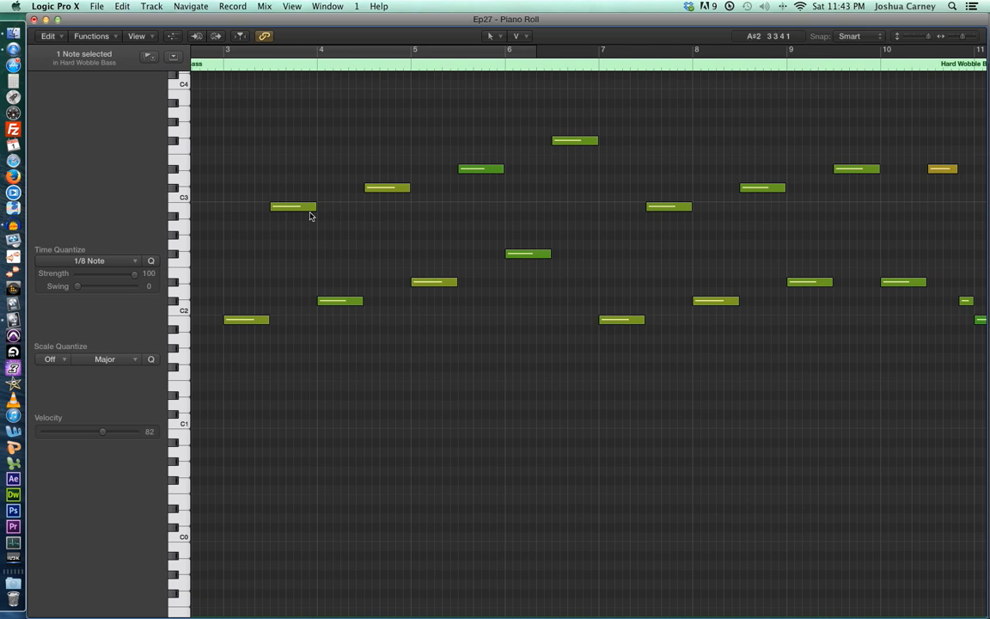
- Select the B2 note in bar 3, transpose it upward in semitone steps and bring it back down to B2
left_click_drag(340, 179, 293, 232)
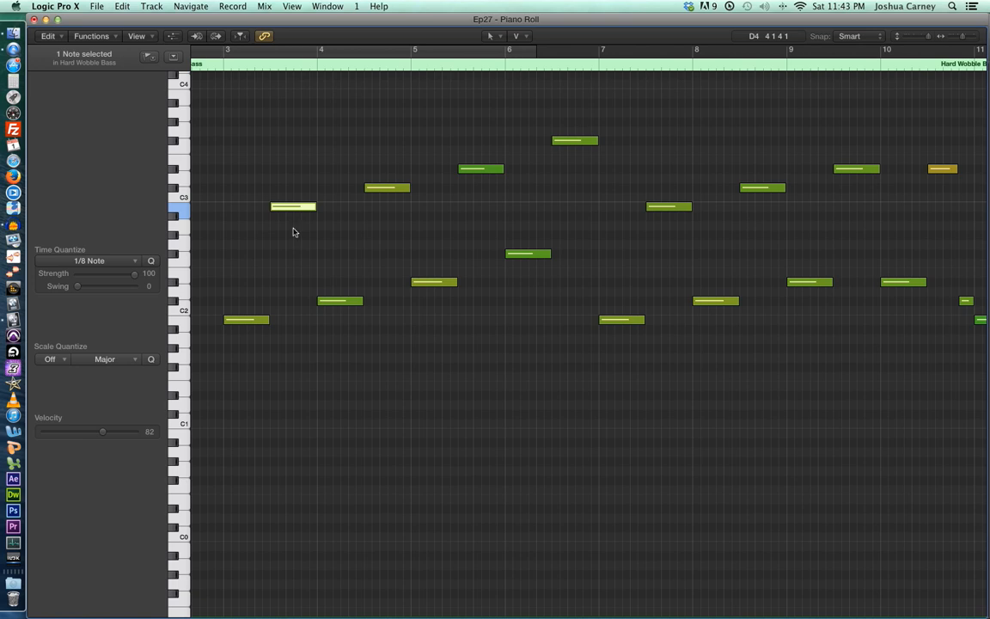
key("alt+Up")
key("alt+Up")
key("alt+Up")
key("alt+Up")
key("alt+Up")
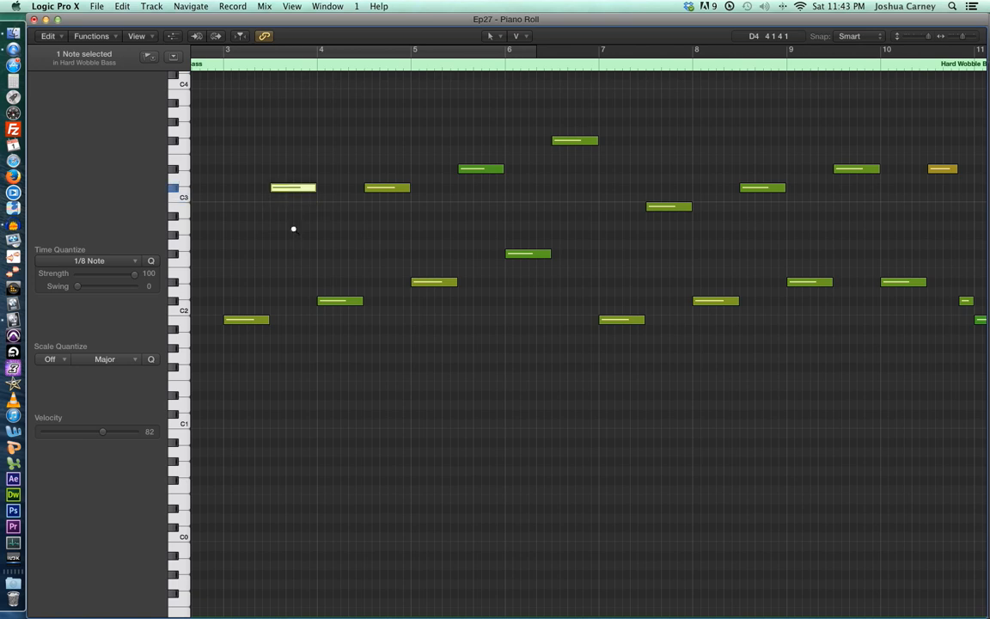
key("alt+Down")
key("alt+Down")
key("alt+Down")
key("alt+Down")
key("alt+Down")
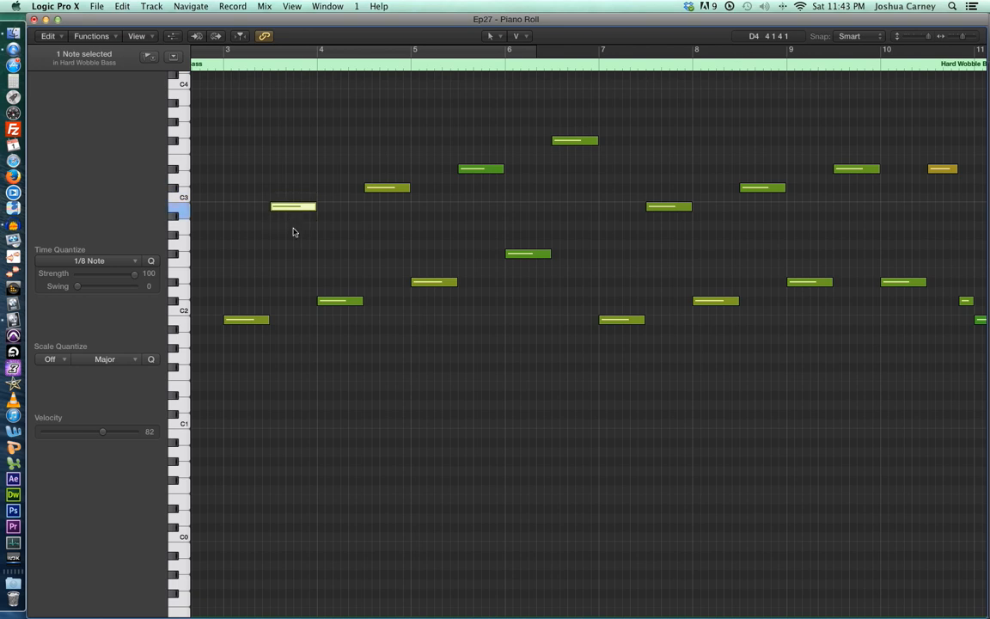
- Select all the notes, transpose them down and up in octave steps, return them to their original pitches and deselect them
left_click(290, 240)
key("super+a")
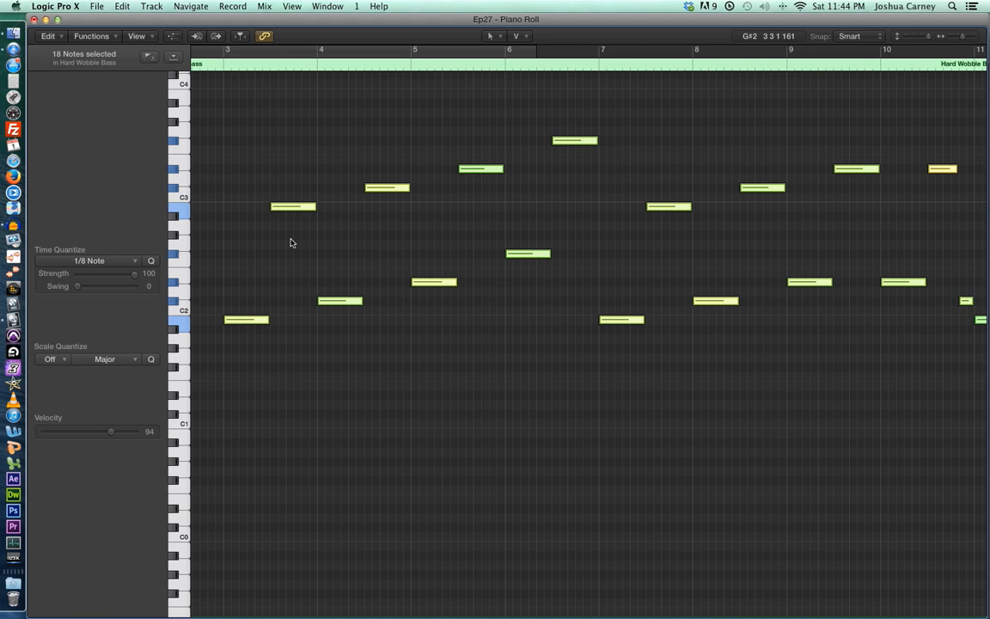
key("alt+shift+Down")
key("alt+shift+Down")
key("alt+shift+Up")
key("alt+shift+Up")
key("alt+shift+Up")
key("alt+shift+Down")
left_click(290, 243)
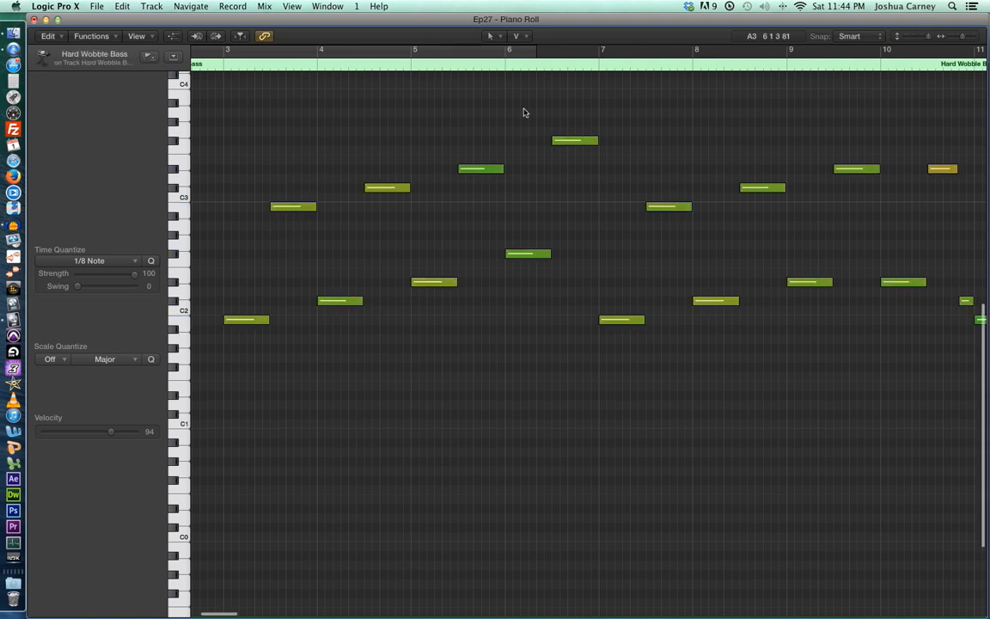
- Draw an F3 note in the second half of bar 3 and a G3 note at the start of bar 4 with the Pencil Tool
left_click(504, 38)
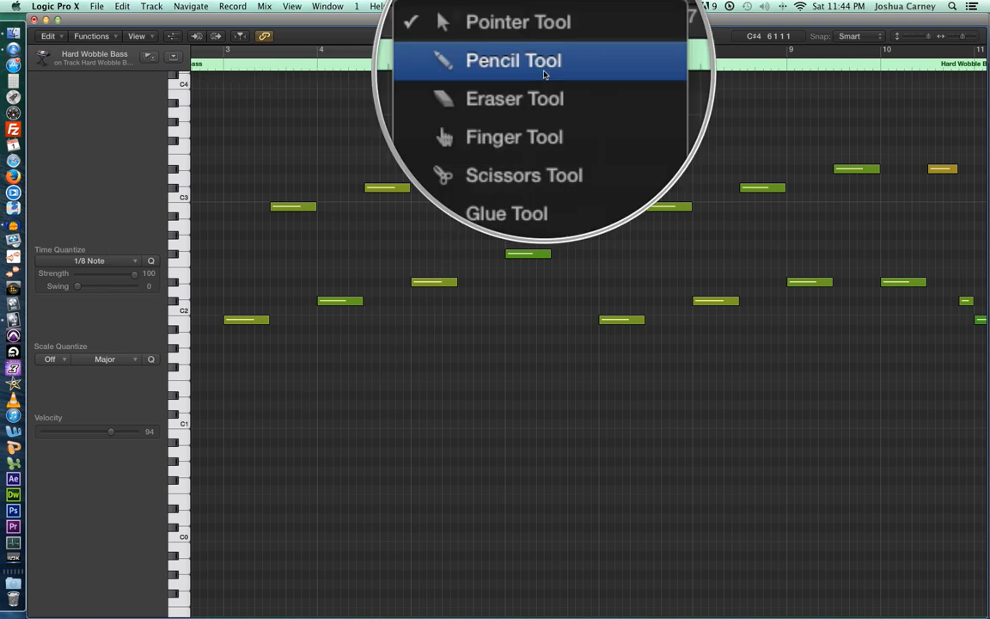
left_click(544, 68)
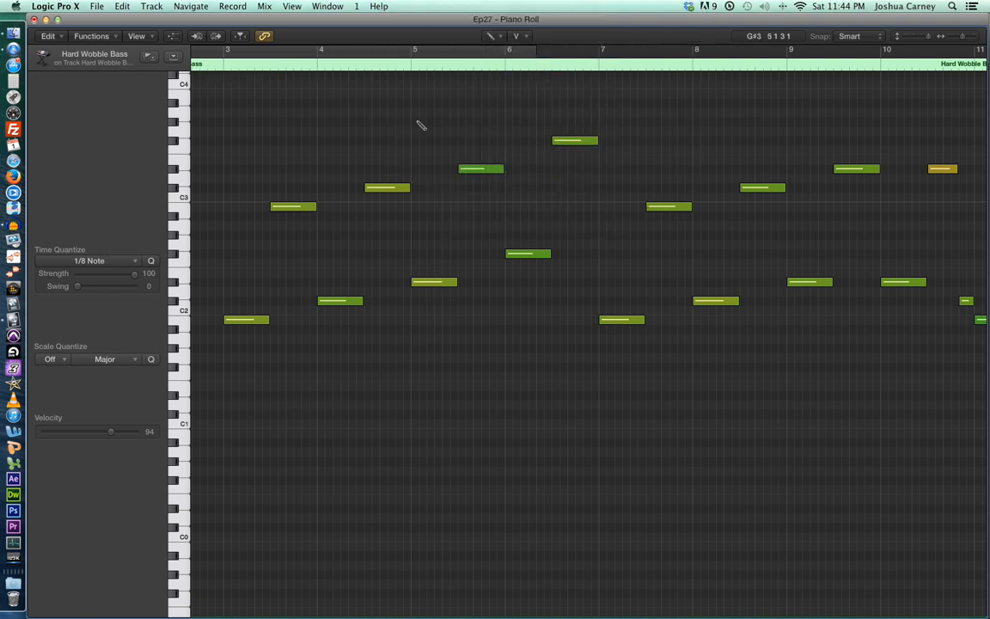
left_click(277, 150)
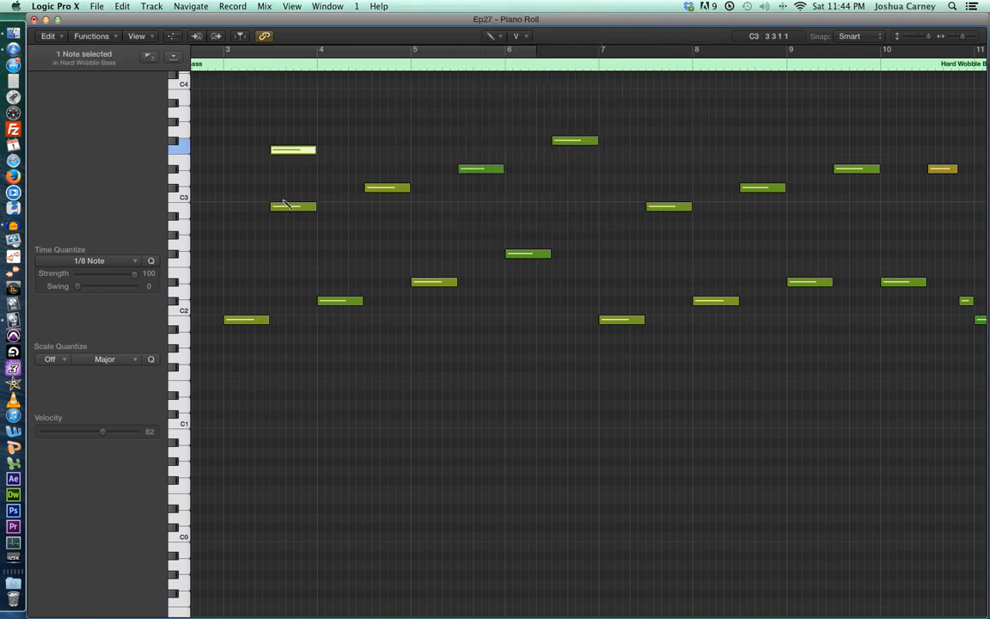
left_click(327, 131)
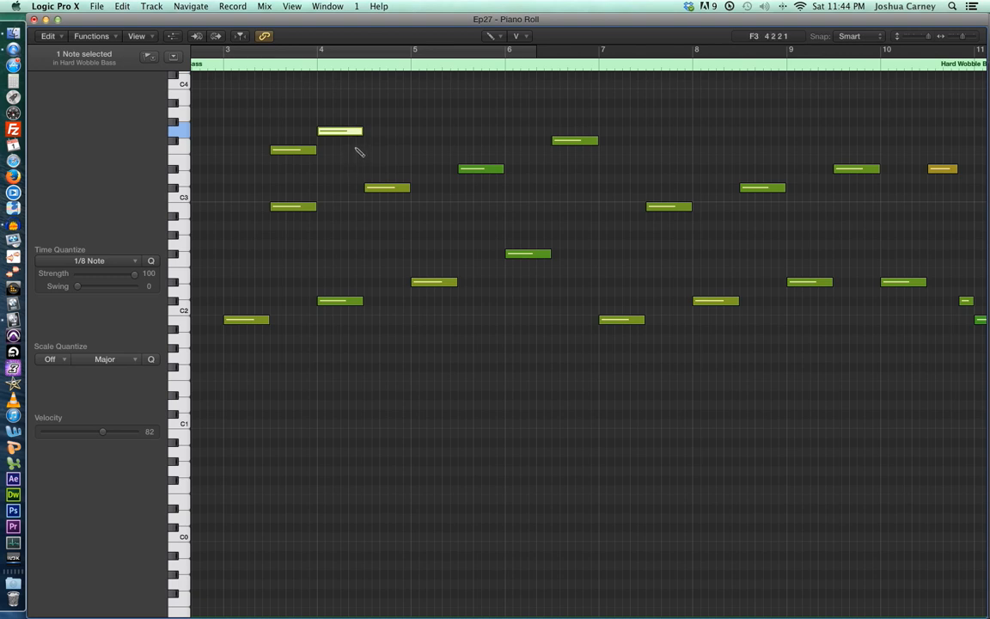
- Shorten the new G3 note at its end and draw an A3 note of the same length after it in bar 4
left_click_drag(359, 133, 364, 133)
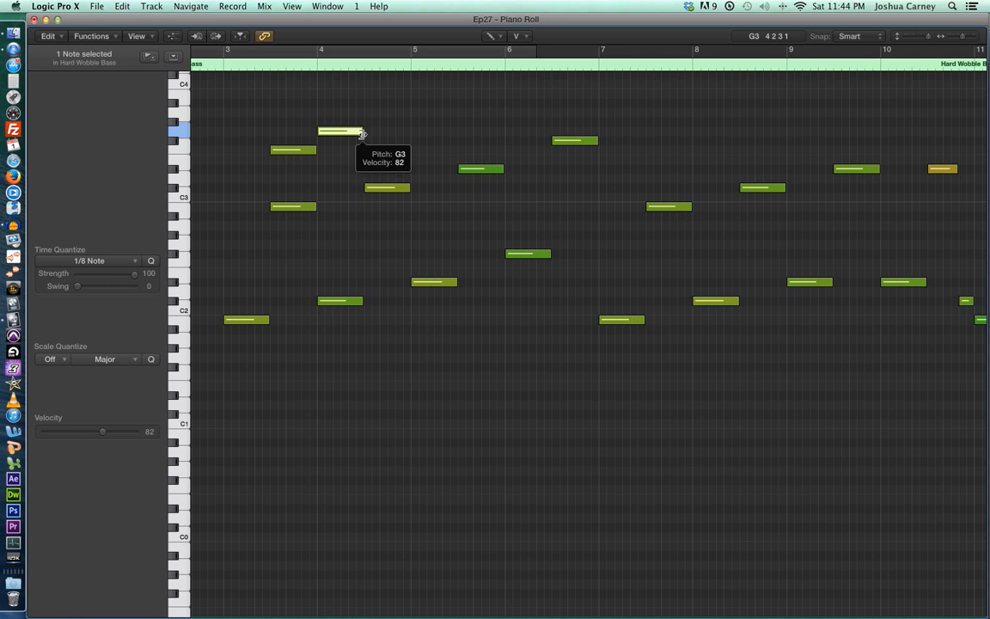
left_click_drag(362, 133, 344, 163)
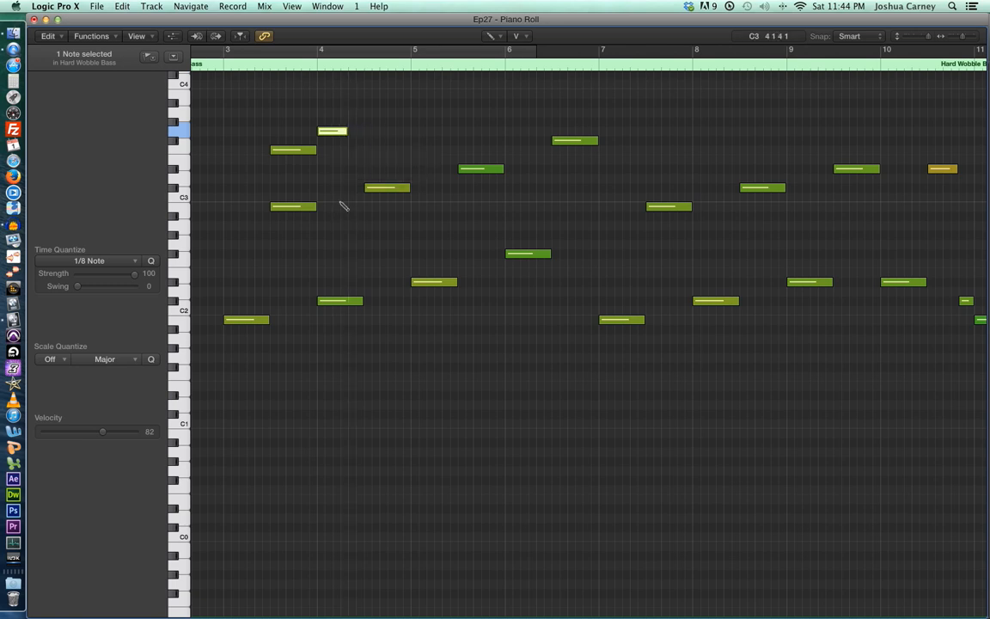
left_click(357, 112)
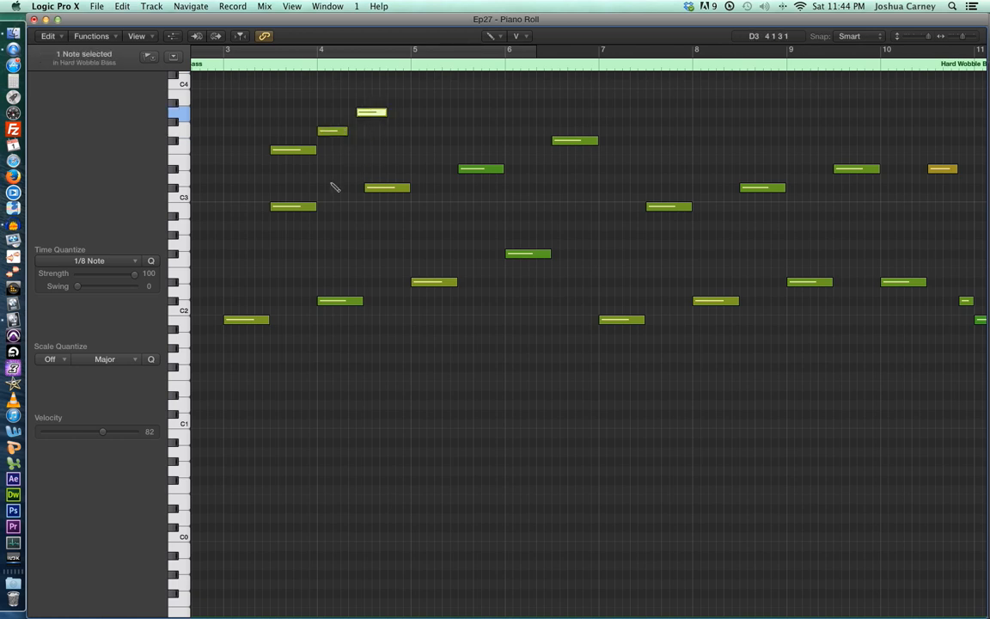
- Select the three drawn notes F3, G3 and A3 with the Pointer Tool and delete them
left_click(491, 36)
left_click(505, 52)
left_click_drag(425, 95, 284, 162)
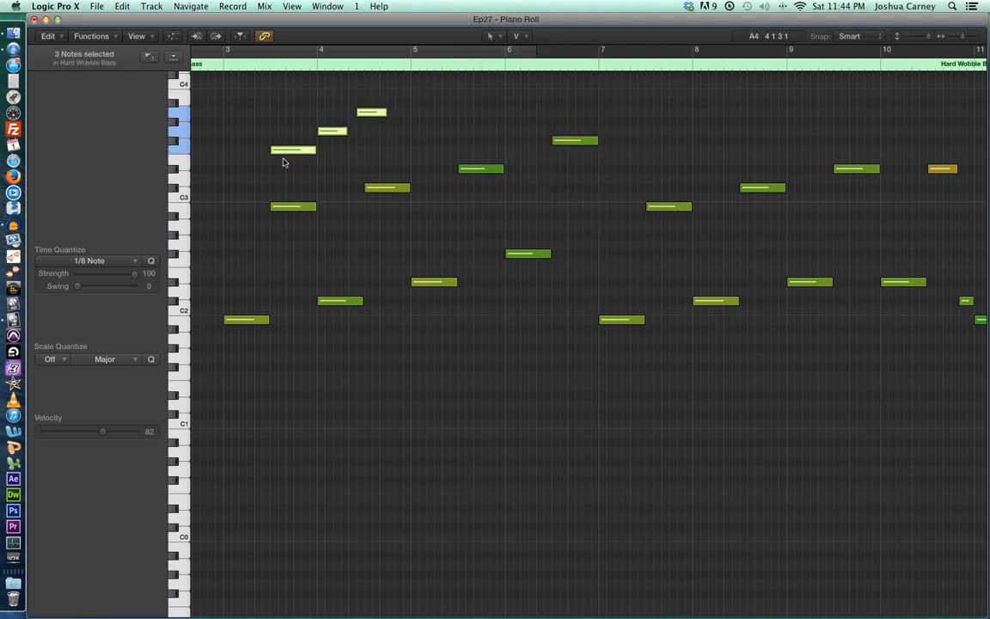
key("Delete")
- Erase the B2 note in bar 3 and the C#3 note in bar 4 with the Eraser Tool and undo both erasures
left_click(492, 37)
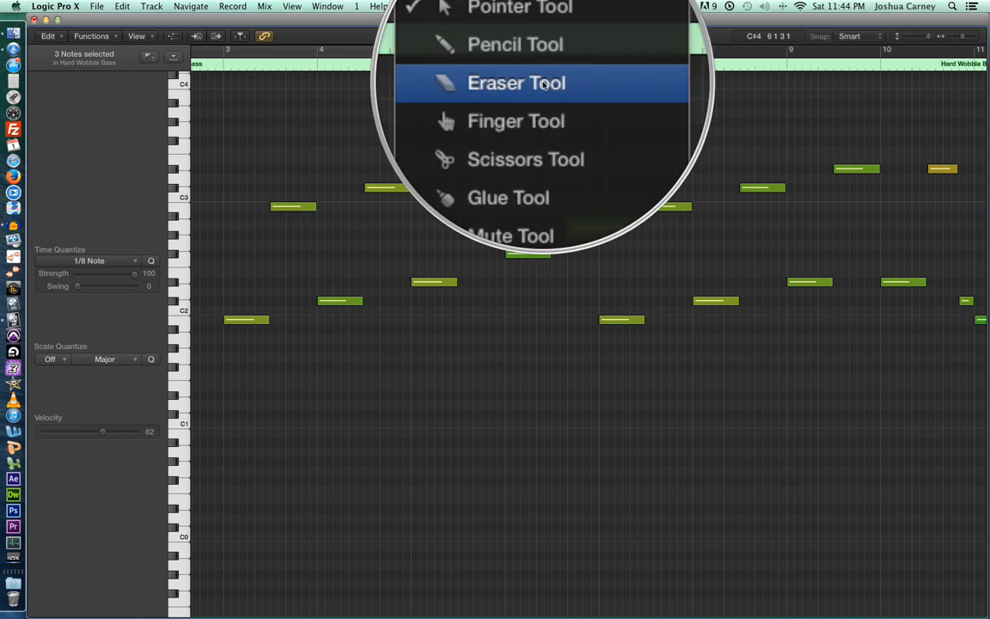
left_click(539, 82)
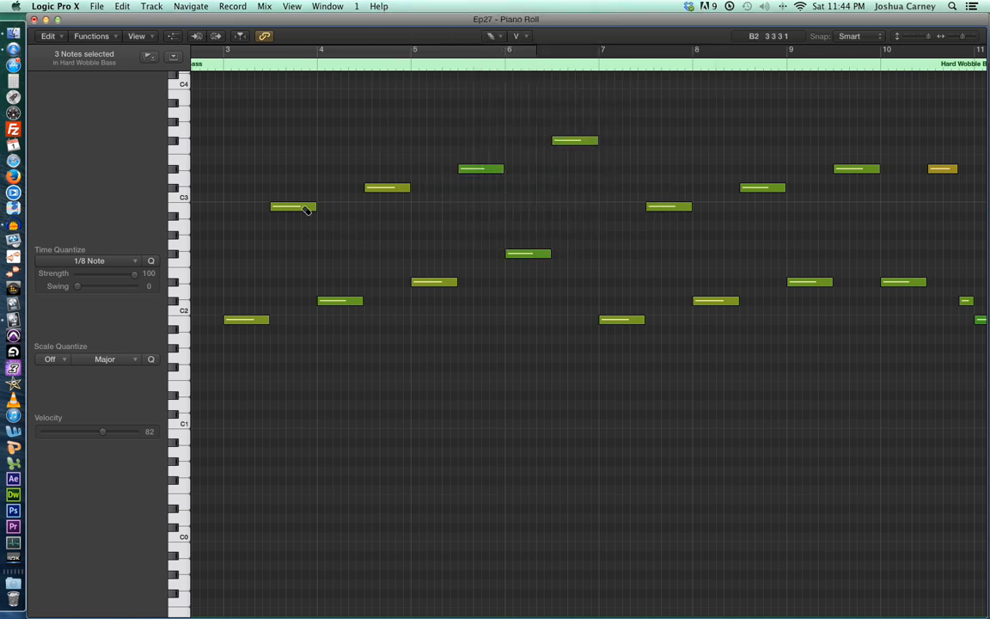
left_click(305, 209)
left_click(404, 187)
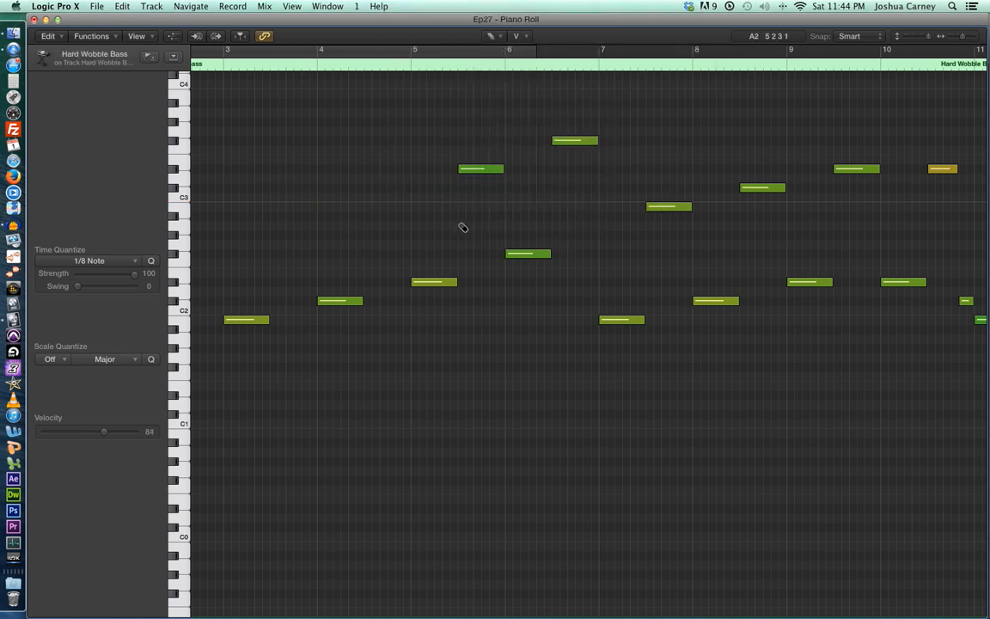
key("super+z")
key("super+z")
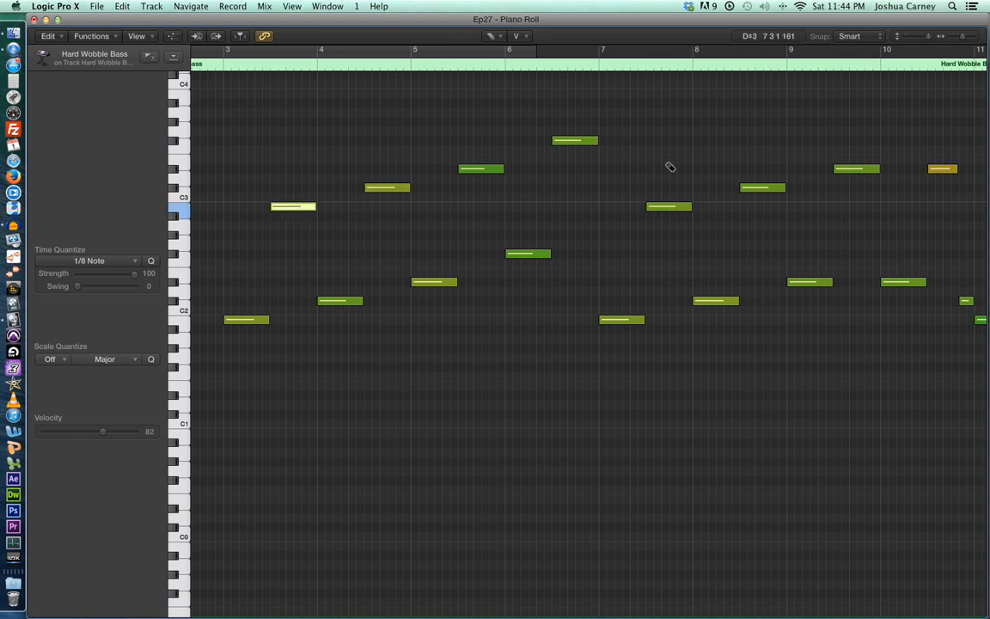
- Shorten the B2 note in bar 3 slightly at its end with the Finger Tool and undo the change
left_click(495, 42)
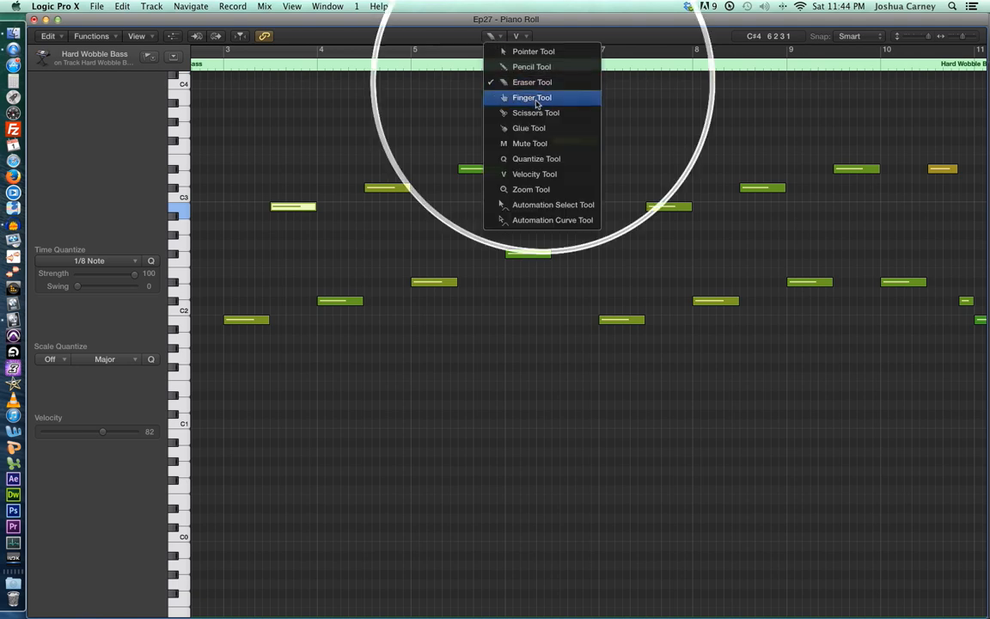
left_click(509, 96)
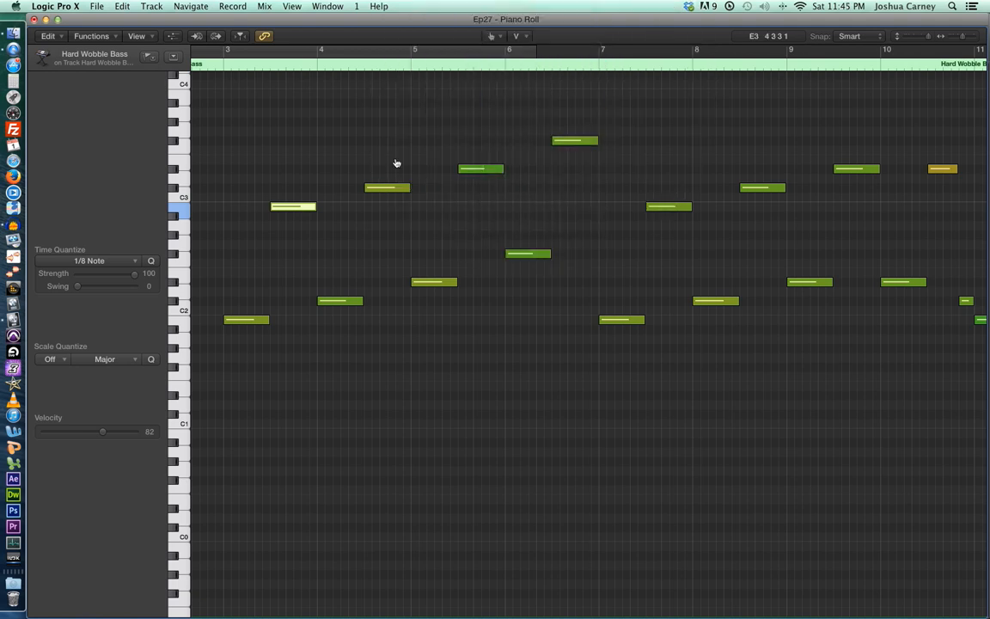
left_click_drag(311, 207, 300, 228)
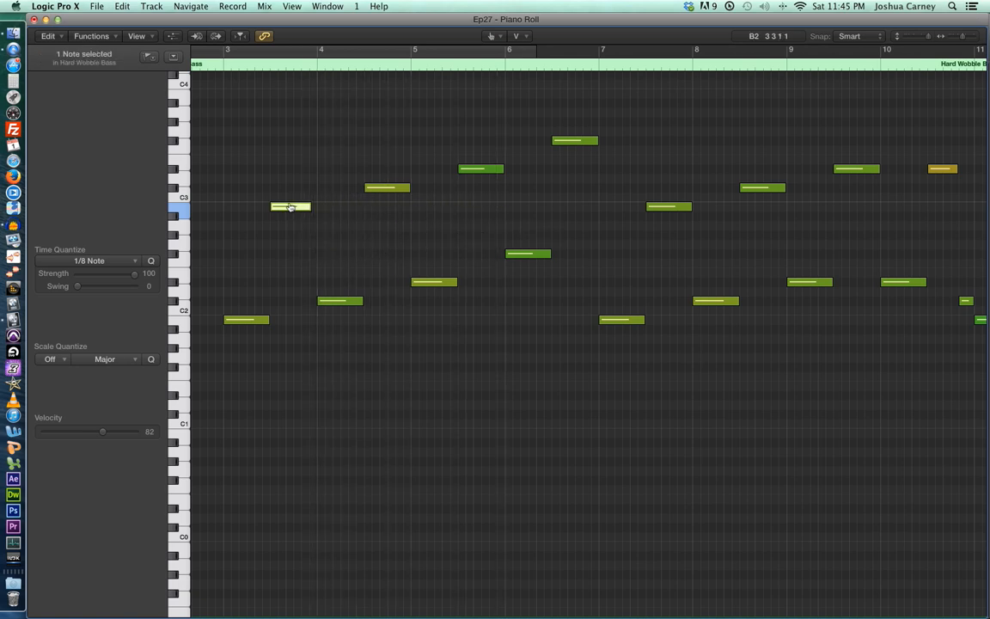
key("super+z")
- Split the B2 note in bar 3 into three equal pieces with the Scissors Tool, try the C#3 note in bar 4 and undo the cuts
left_click(490, 36)
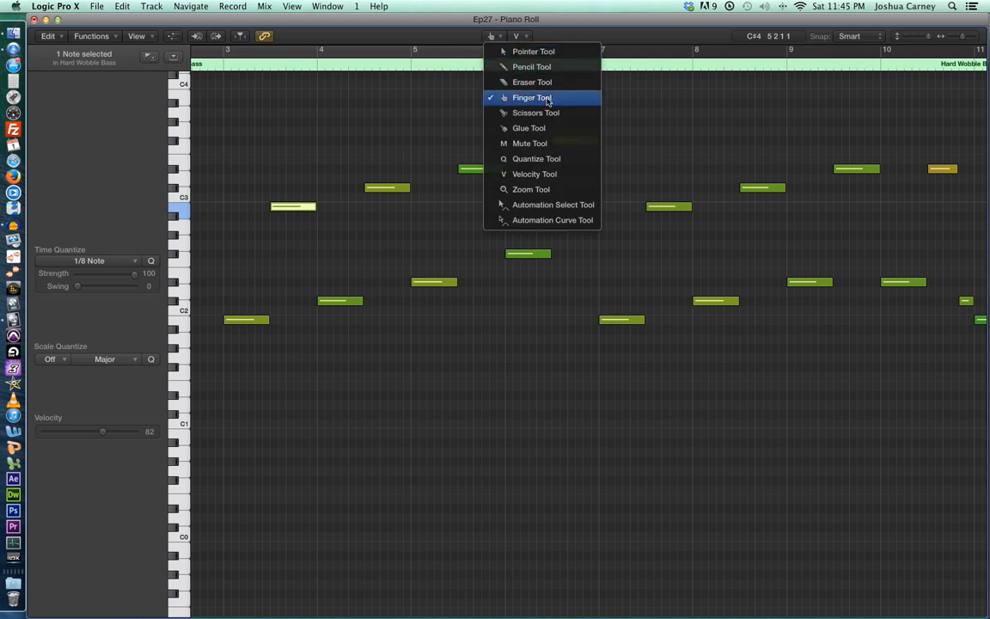
left_click(554, 114)
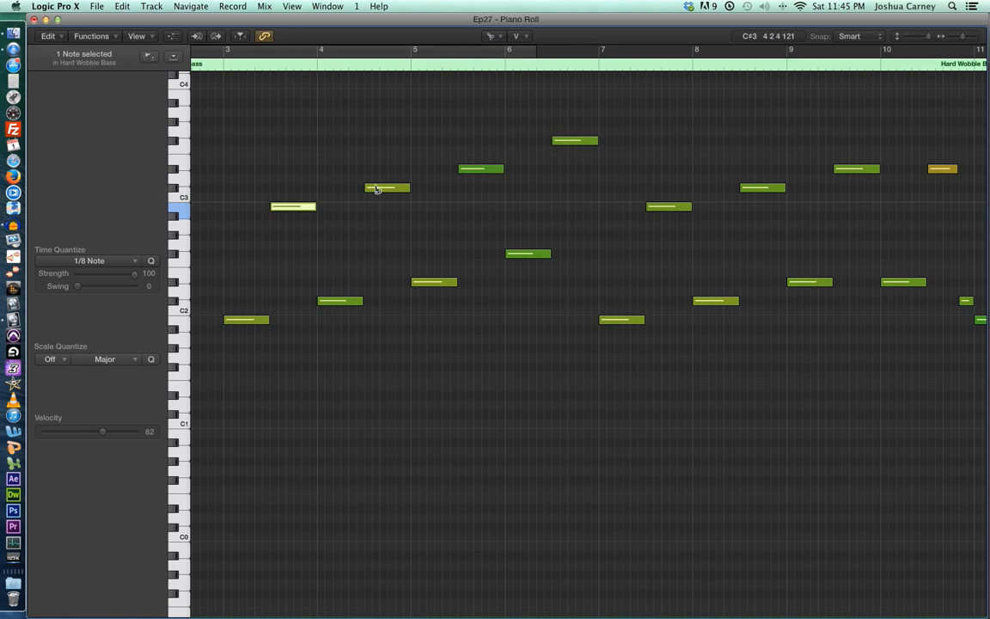
left_click(284, 208)
left_click(301, 209)
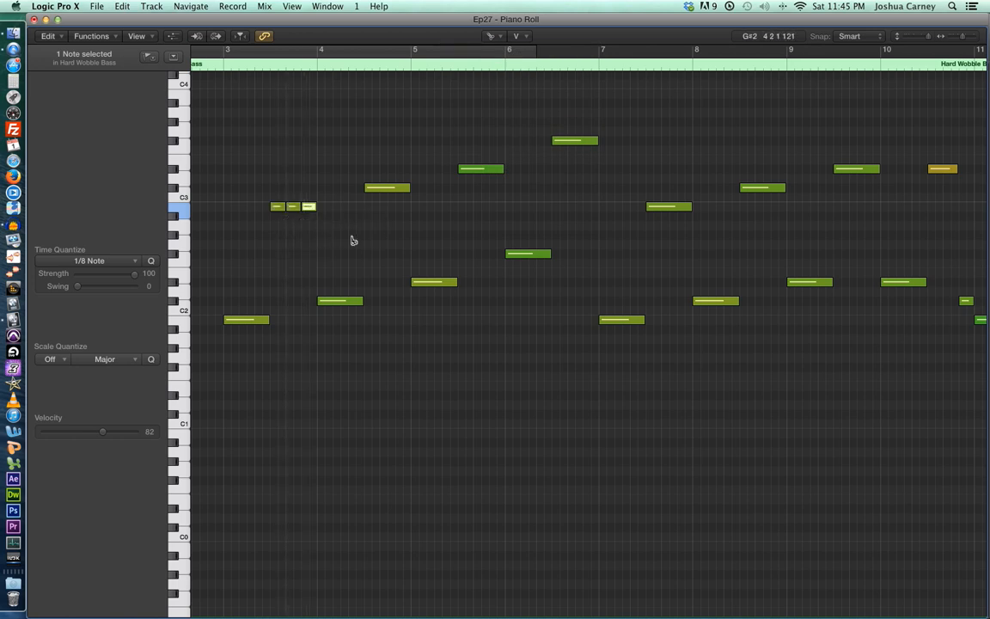
left_click(380, 189)
left_click_drag(397, 190, 398, 252)
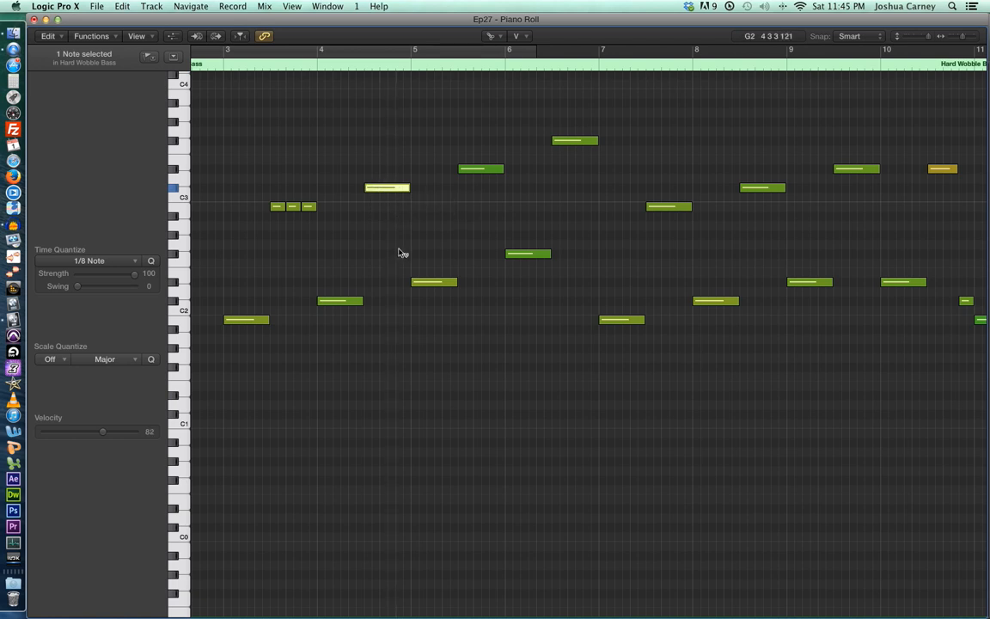
key("super+z")
- Join the B2 notes in bars 3 and 7 into one long note with the Glue Tool and undo the join
left_click(490, 37)
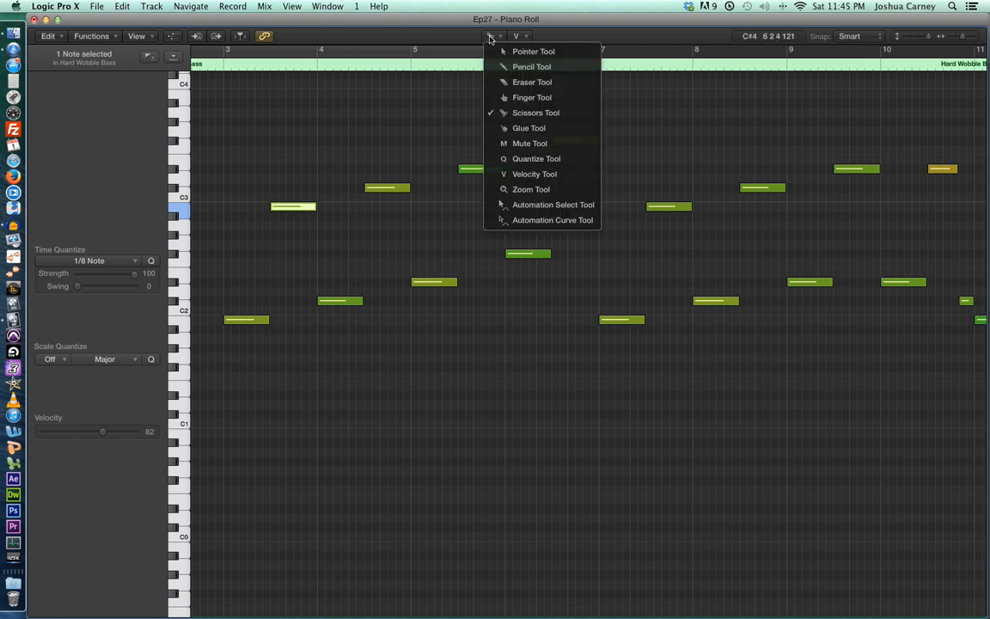
key("Return")
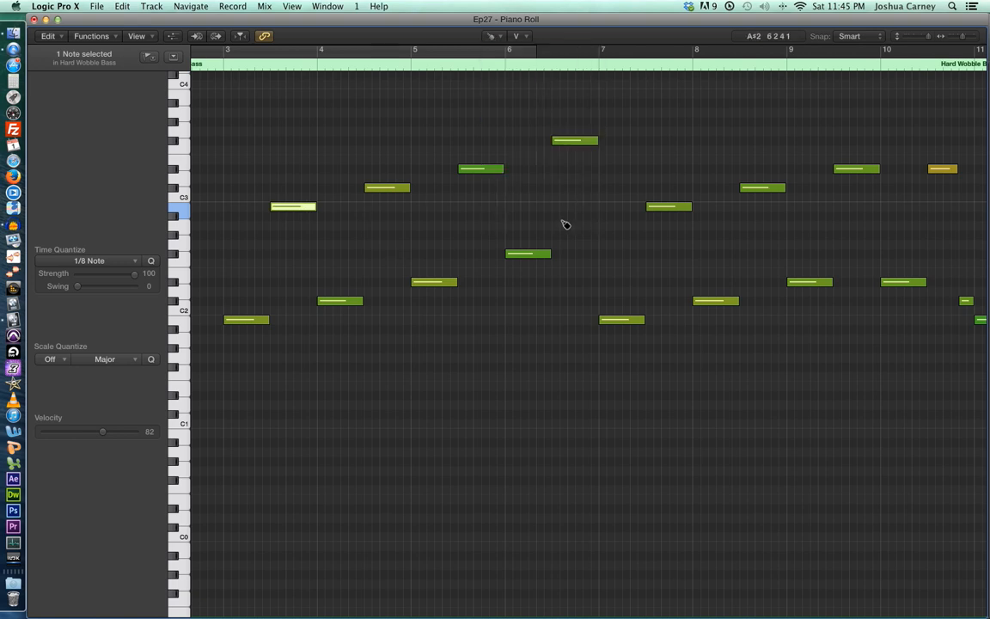
left_click_drag(307, 225, 687, 210)
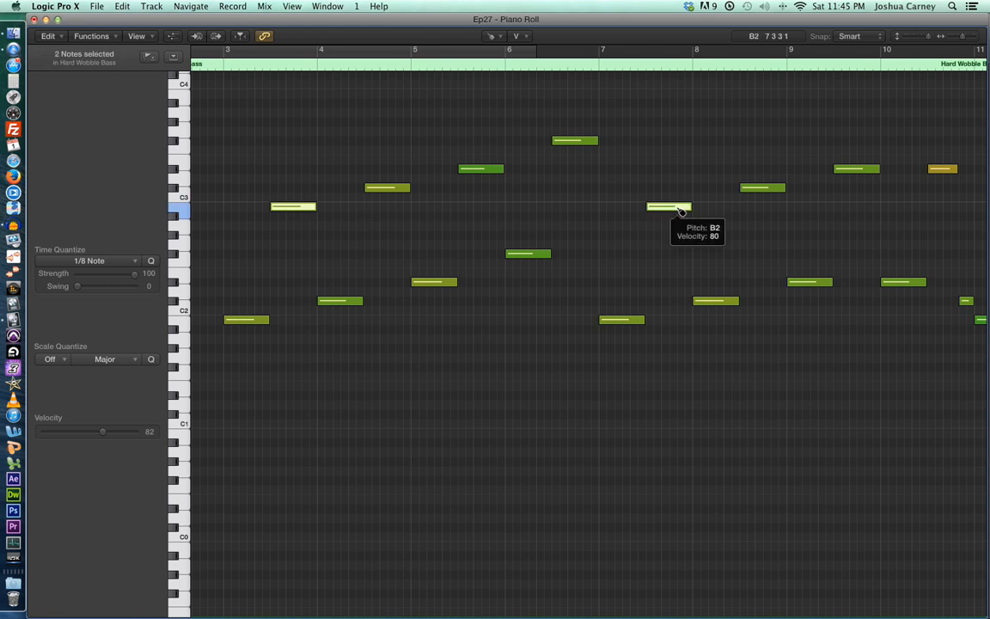
key("super+j")
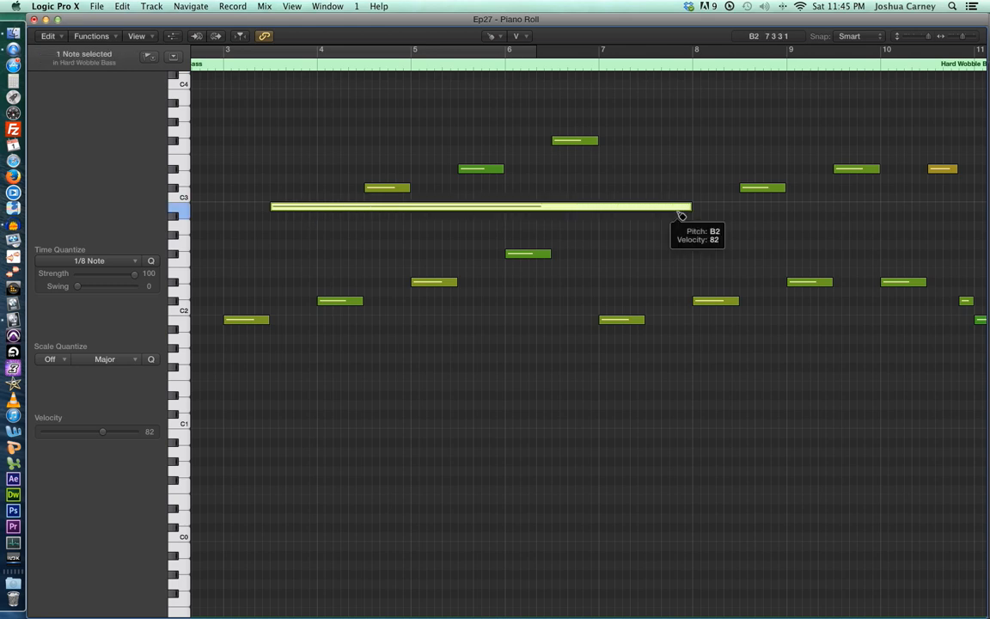
key("super+z")
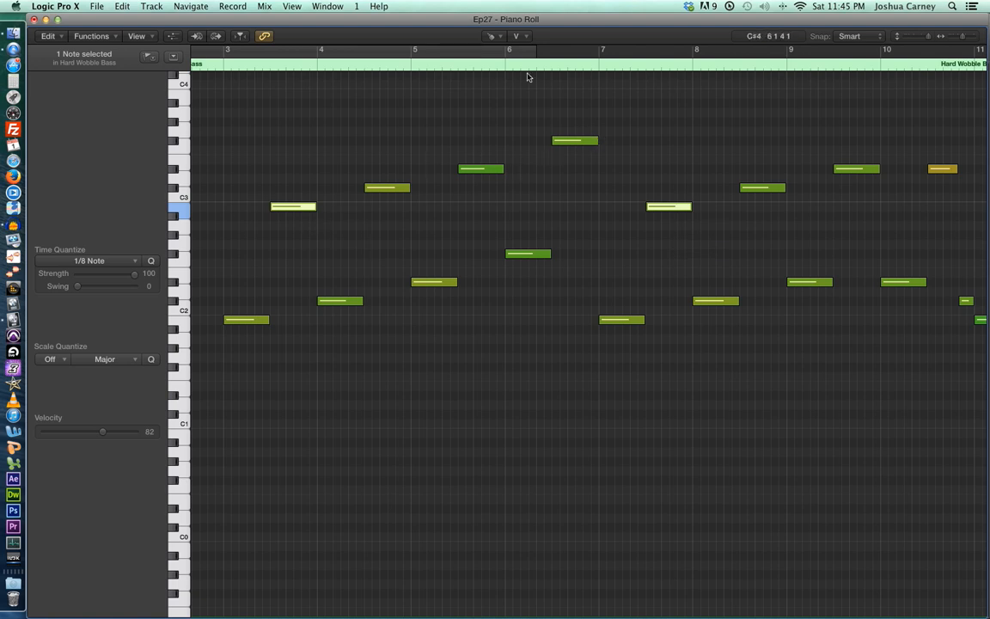
- Mute the B2 note in bar 3 with the Mute Tool and unmute it again
left_click(495, 37)
left_click(523, 144)
left_click(328, 158)
left_click(288, 206)
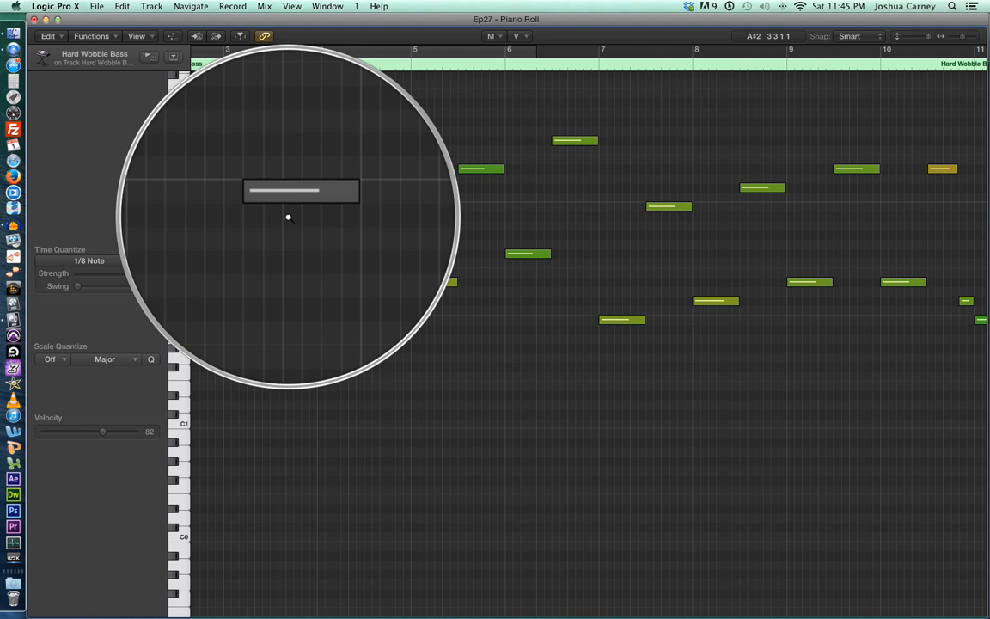
left_click(289, 207)
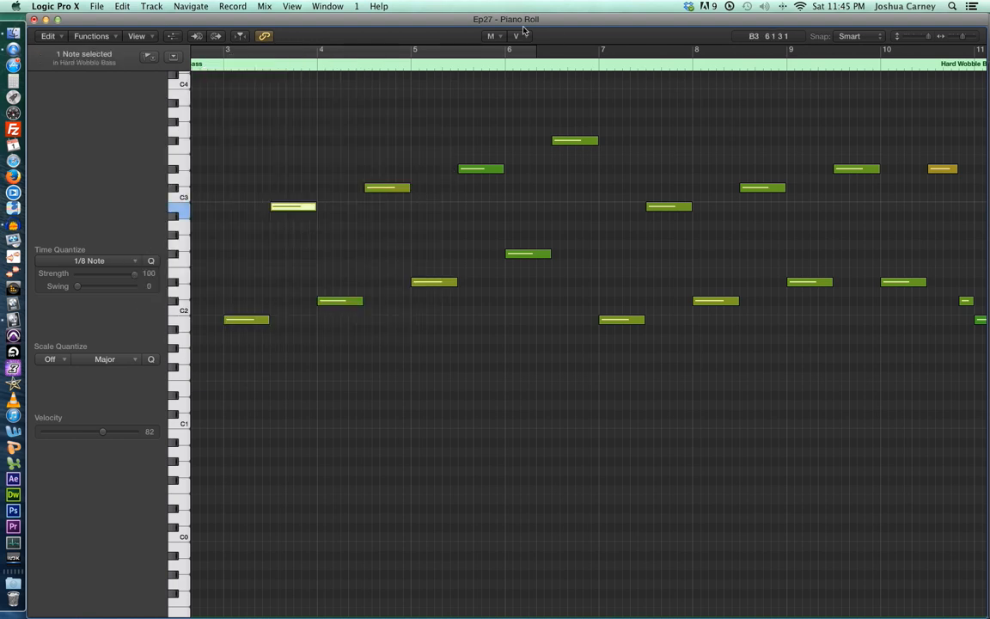
- Return to the Pointer Tool, mute and unmute the B2 note in bar 3 with the mute command, and deselect it
key("t")
left_click(459, 50)
left_click(416, 104)
left_click(293, 206)
key("ctrl+m")
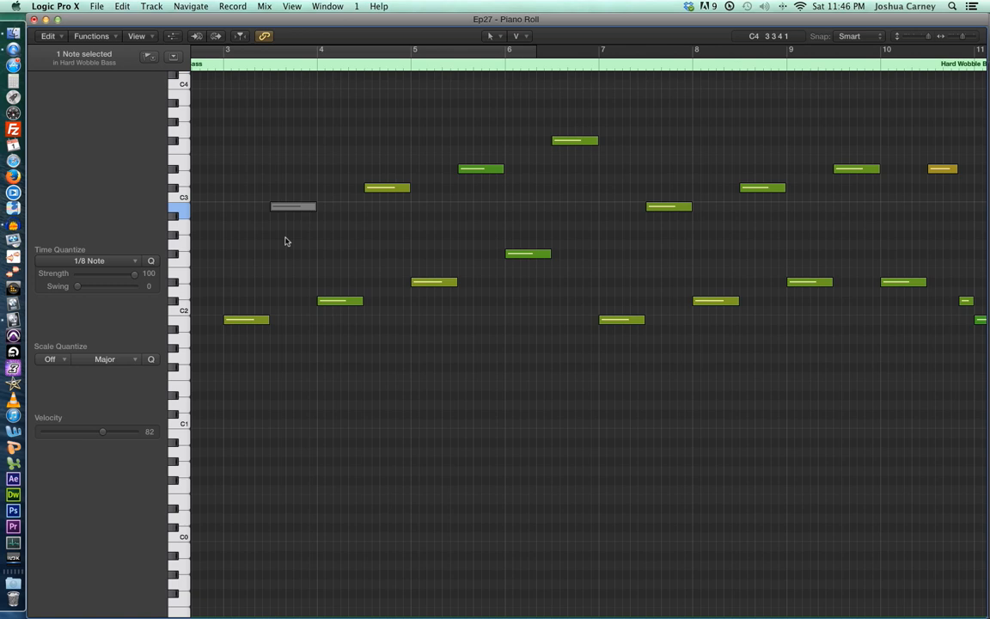
key("ctrl+m")
left_click(464, 75)
- Activate the Quantize Tool, try it on the B2 note in bar 3 and set Time Quantize to 1/4 Note
left_click(492, 36)
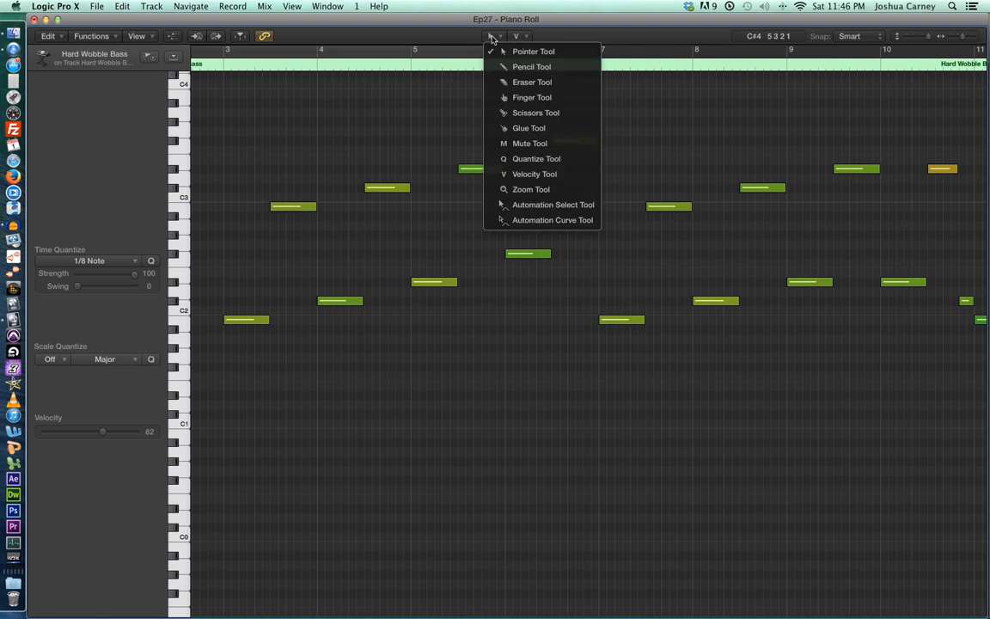
left_click(558, 160)
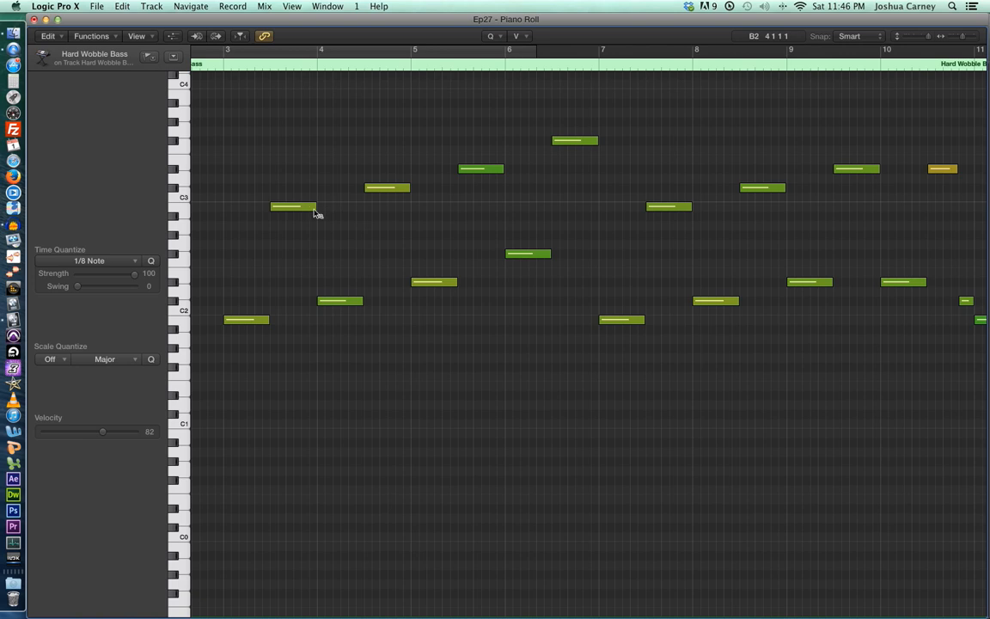
left_click(305, 206)
left_click(94, 262)
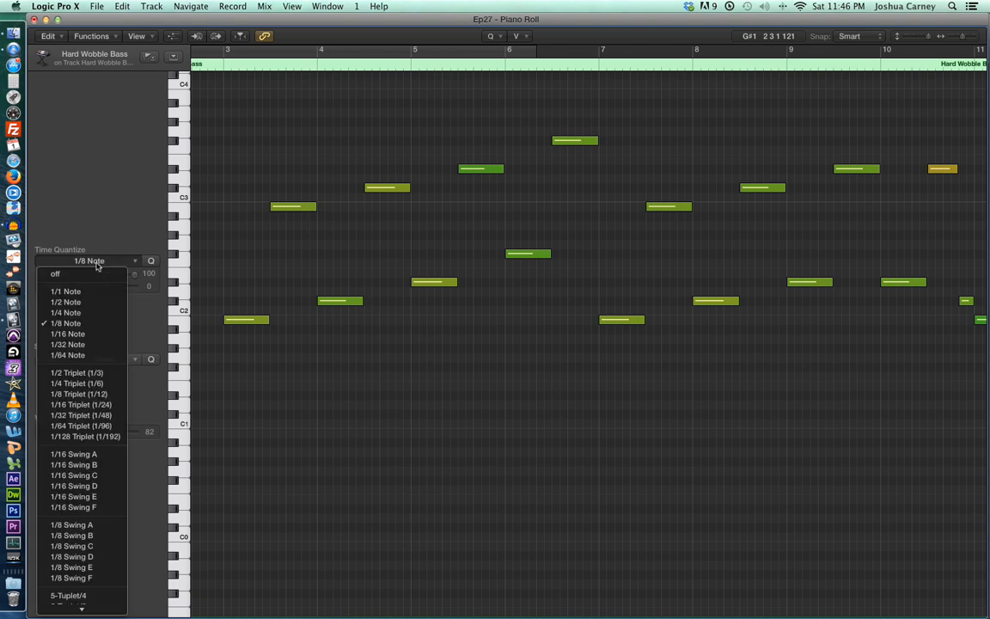
left_click(67, 313)
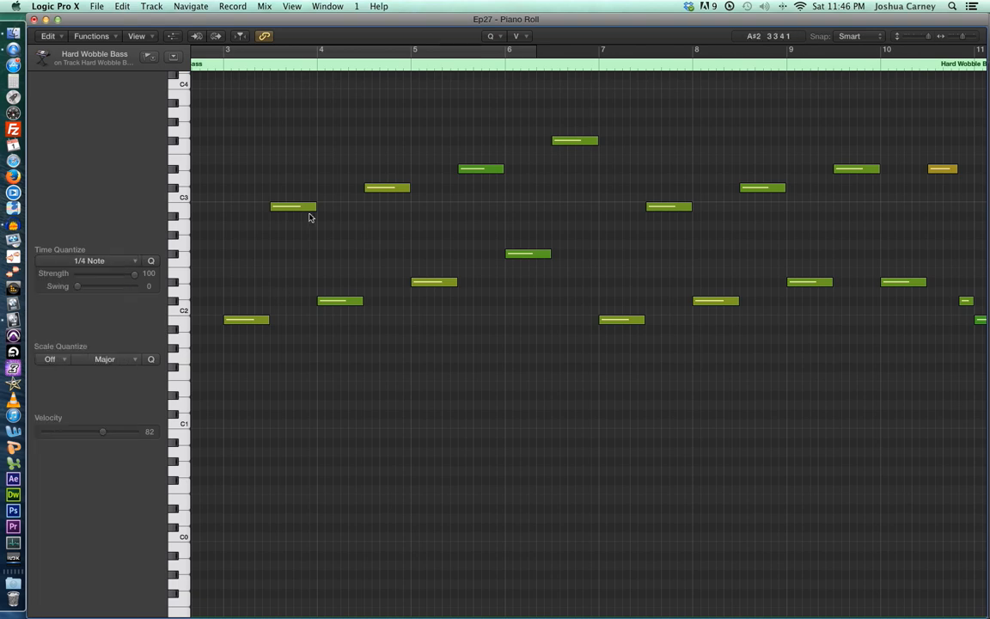
- Quantize the upper notes in bars 3, 4 and 6 to quarter notes individually, and the notes in bars 7 to 9 as a group
left_click_drag(297, 207, 281, 207)
left_click_drag(389, 190, 371, 190)
left_click(578, 170)
left_click_drag(576, 142, 561, 142)
left_click_drag(630, 131, 827, 366)
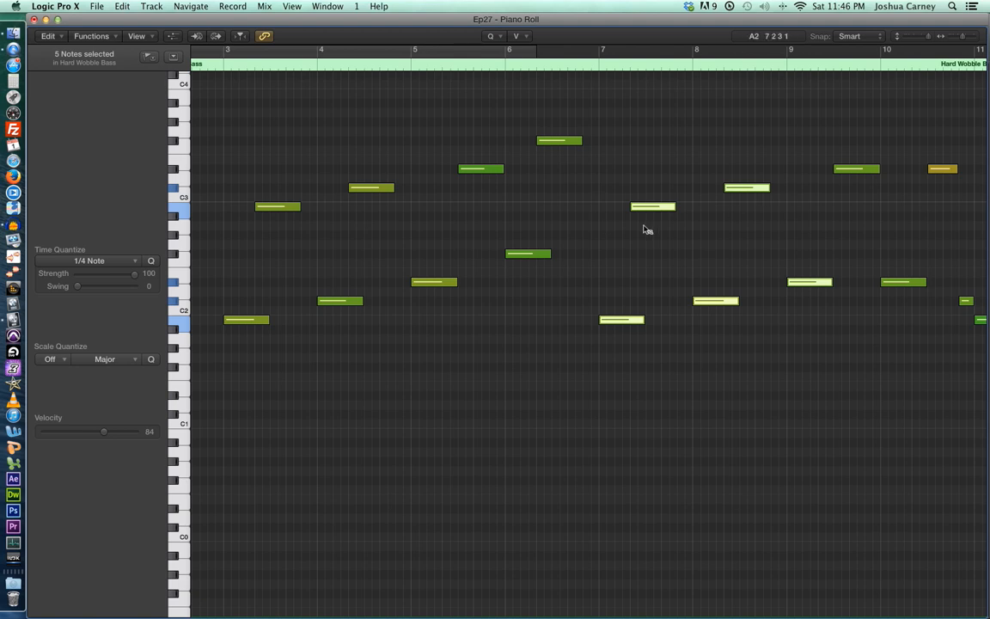
- Undo the quarter-note quantizing just applied to the individual notes and the bars 7 to 9 group
key("super+z")
key("super+z")
key("super+z")
key("super+z")
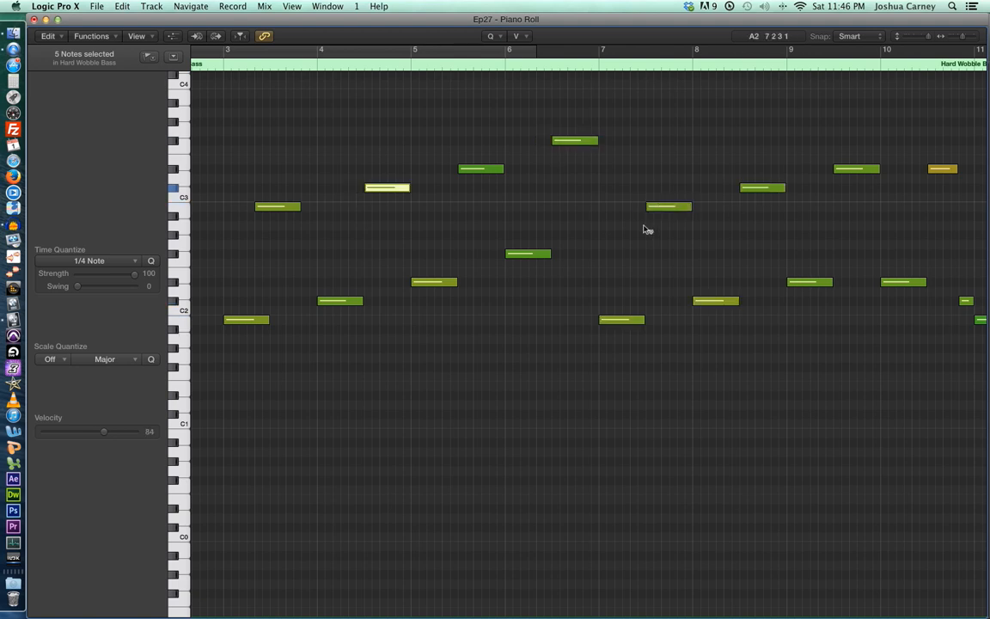
- Activate the Zoom Tool, magnify the area of notes around bars 4 to 8 and return to the previous zoom
left_click(490, 36)
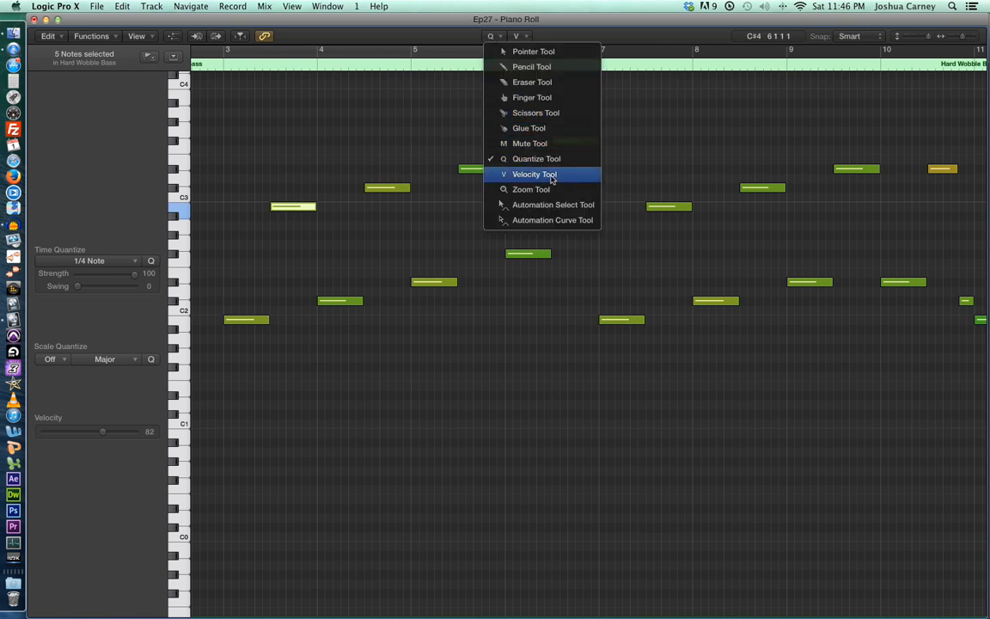
left_click(550, 190)
left_click_drag(299, 122, 758, 409)
left_click(654, 315)
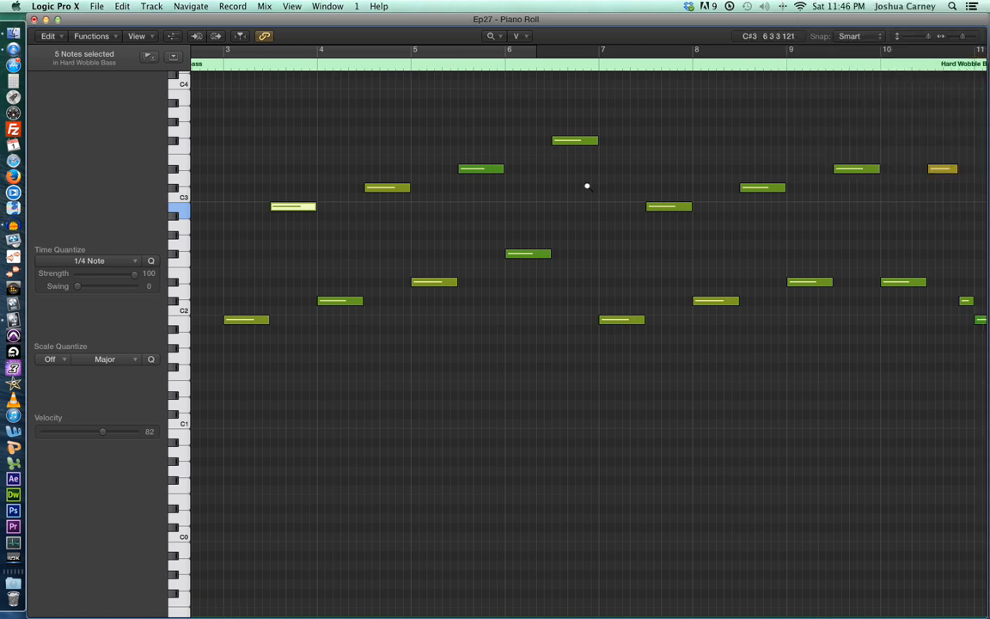
- Scroll through the Piano Roll's pitch range and zoom in horizontally on the notes in bars 3 to 5
scroll(587, 186, "down", 3)
scroll(588, 188, "up", 3)
scroll(588, 188, "down", 6)
scroll(588, 189, "up", 3)
scroll(587, 189, "up", 3)
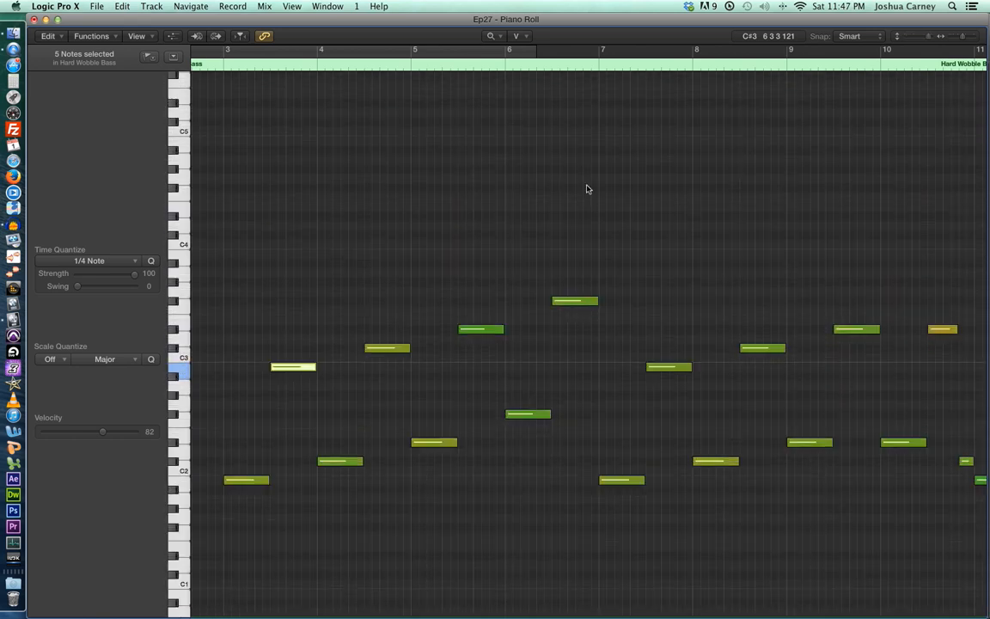
scroll(587, 188, "up", 10)
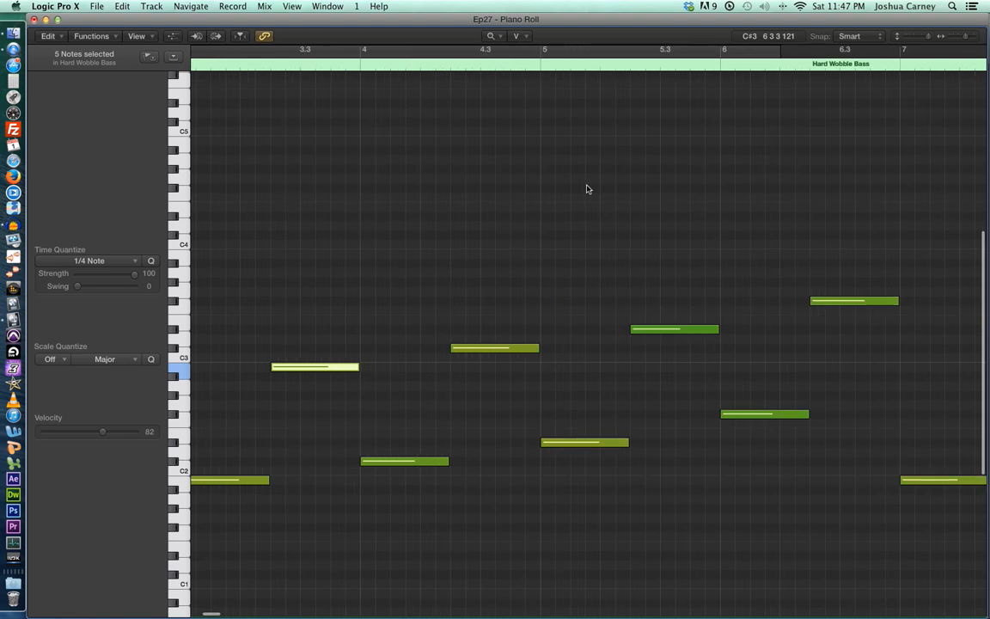
scroll(586, 188, "down", 2)
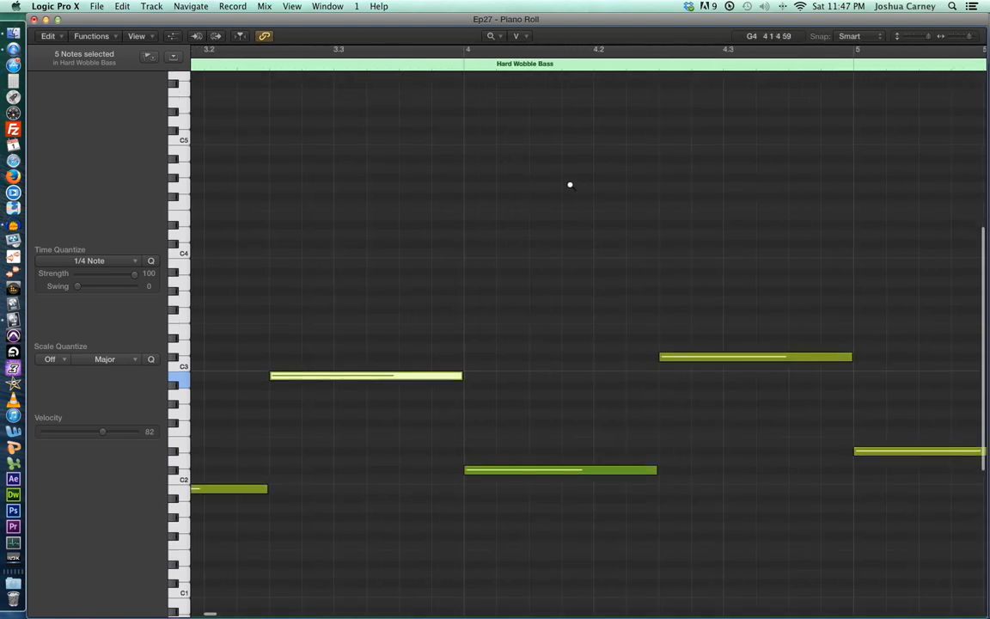
- Return to the Pointer Tool, deselect the notes and fit the region's whole note range in the Piano Roll
left_click(495, 40)
left_click(519, 39)
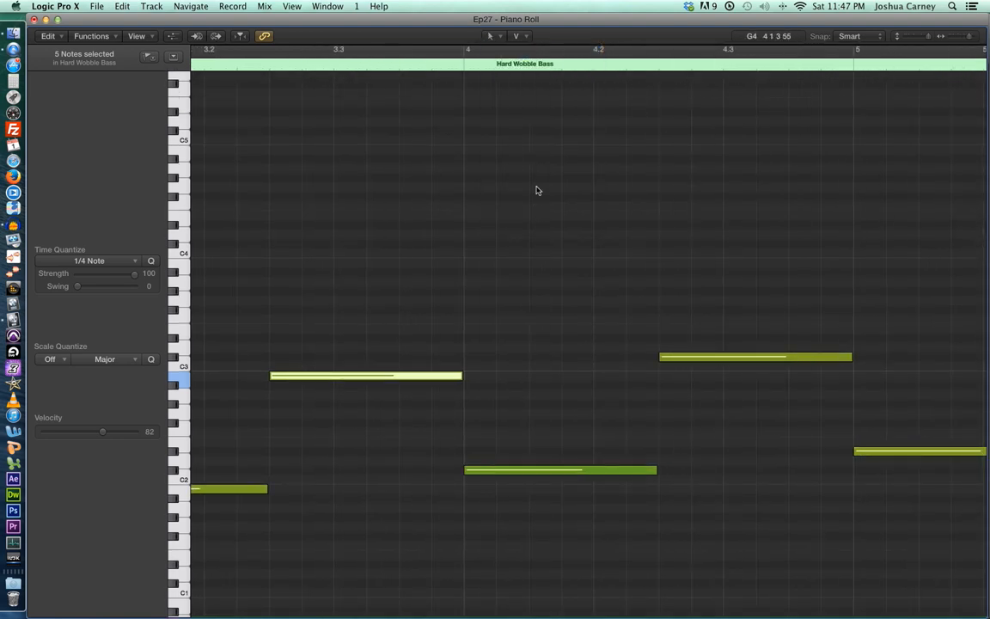
left_click(522, 226)
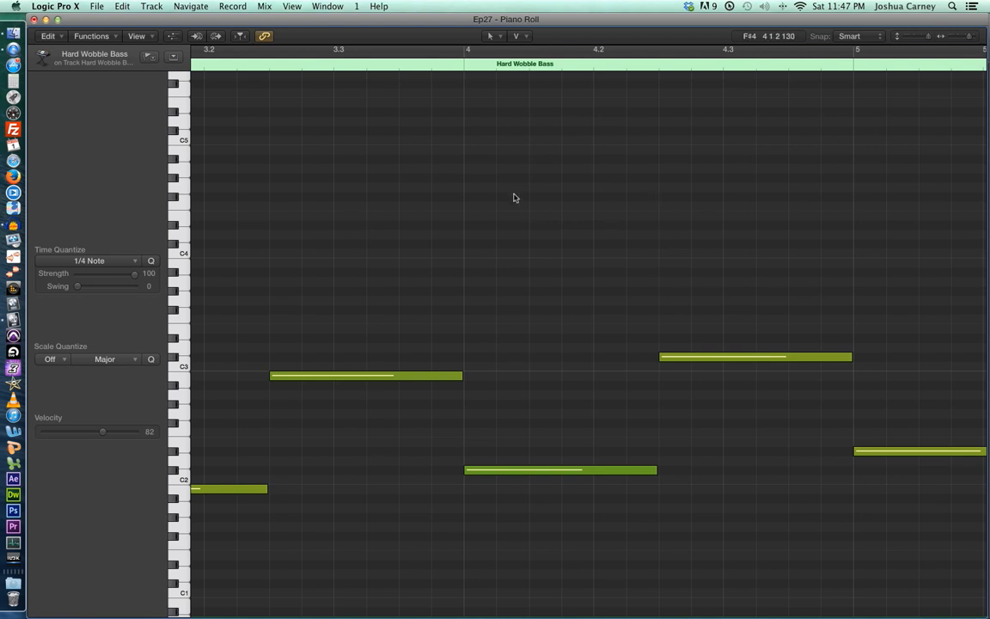
key("z")
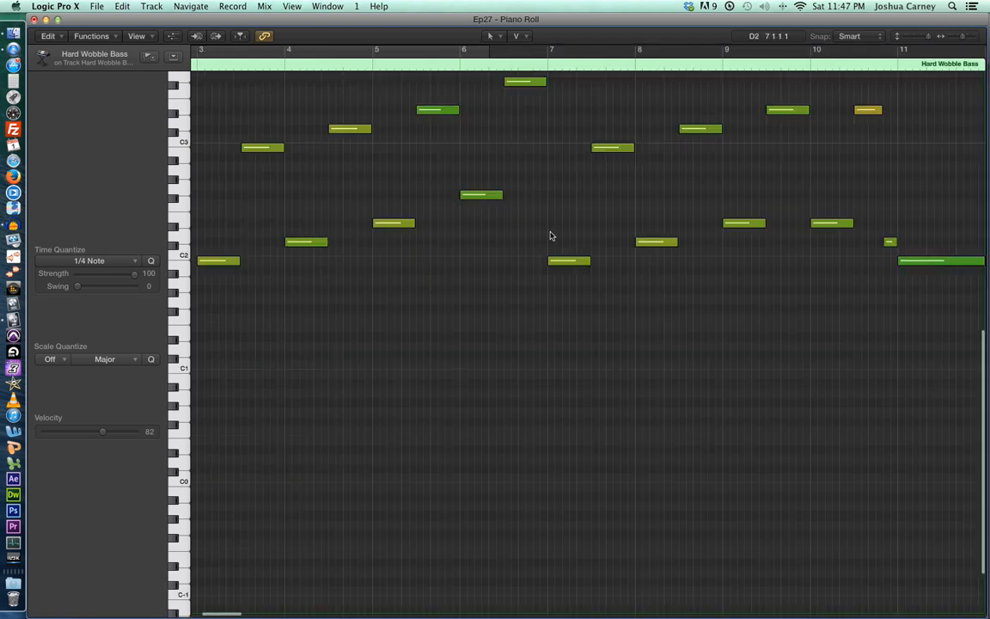
scroll(550, 235, "up", 3)
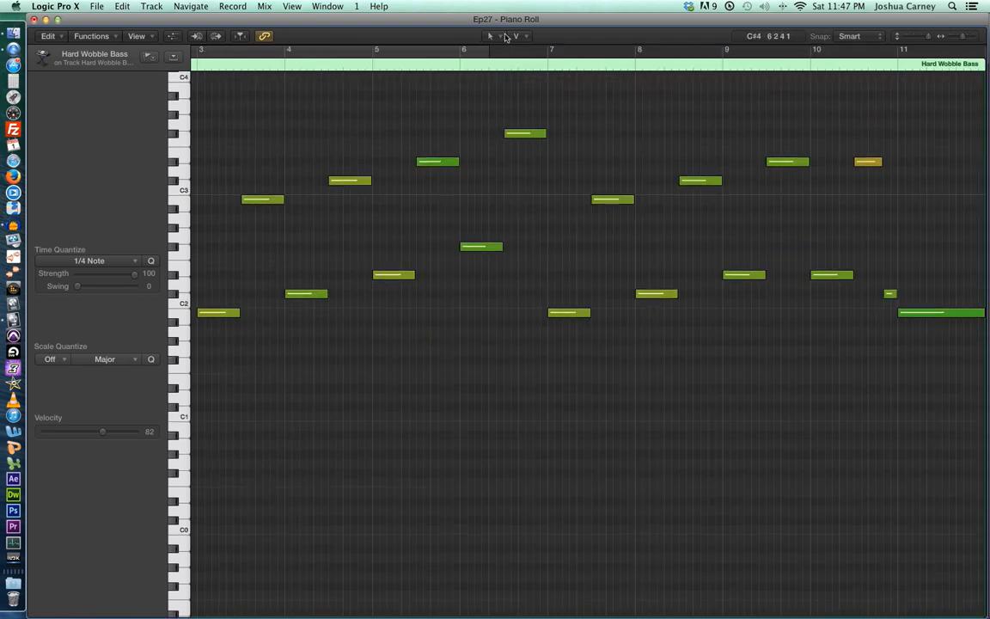
- With the secondary Velocity Tool, lower the velocity of the D#3 note in bar 5 to 25 and further to 1
left_click(523, 39)
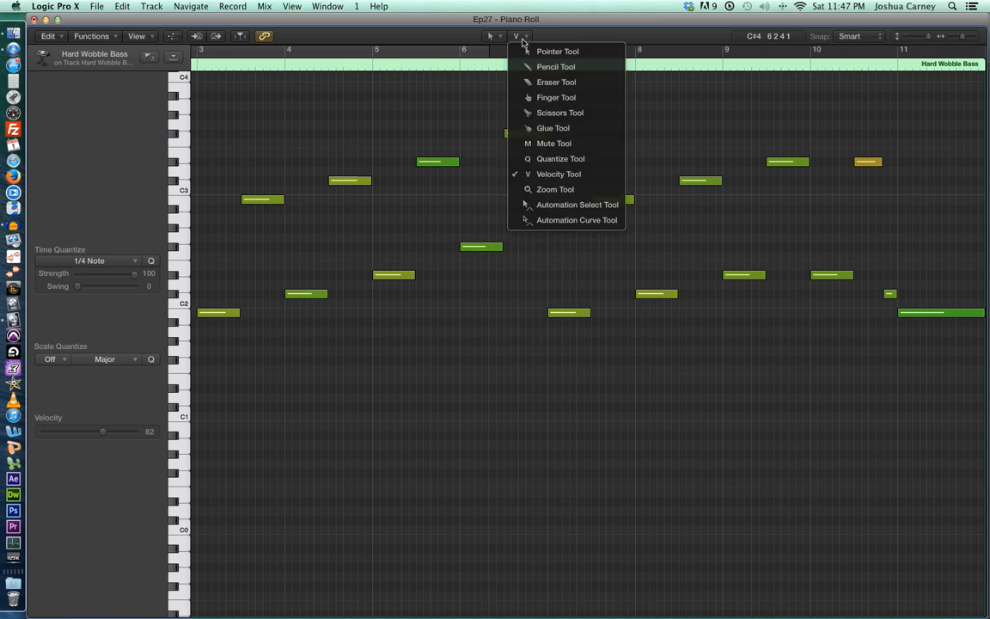
left_click(470, 28)
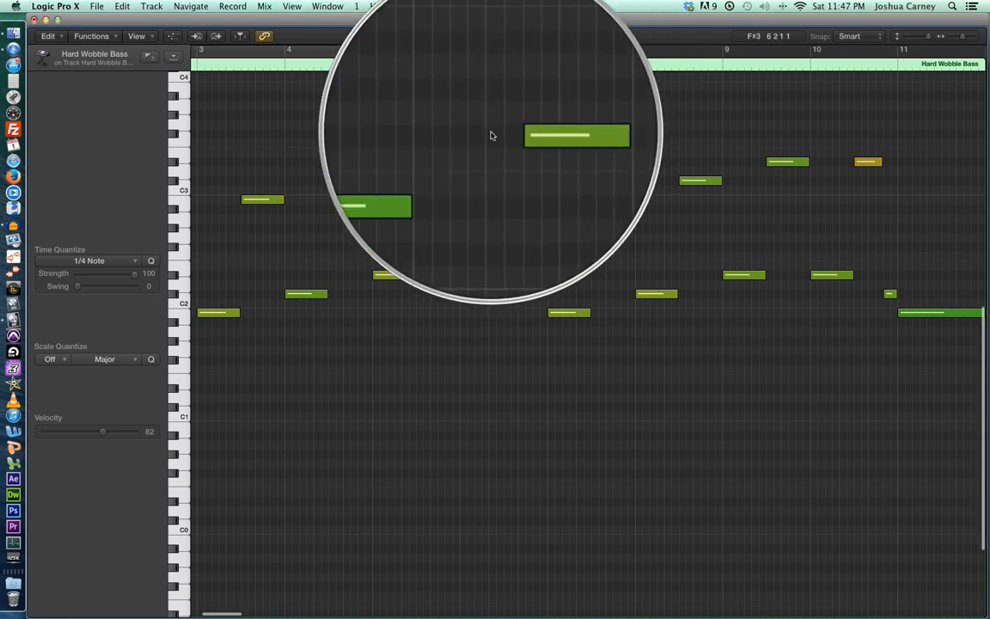
scroll(492, 135, "right", 1)
left_click_drag(435, 163, 436, 220)
left_click(436, 220)
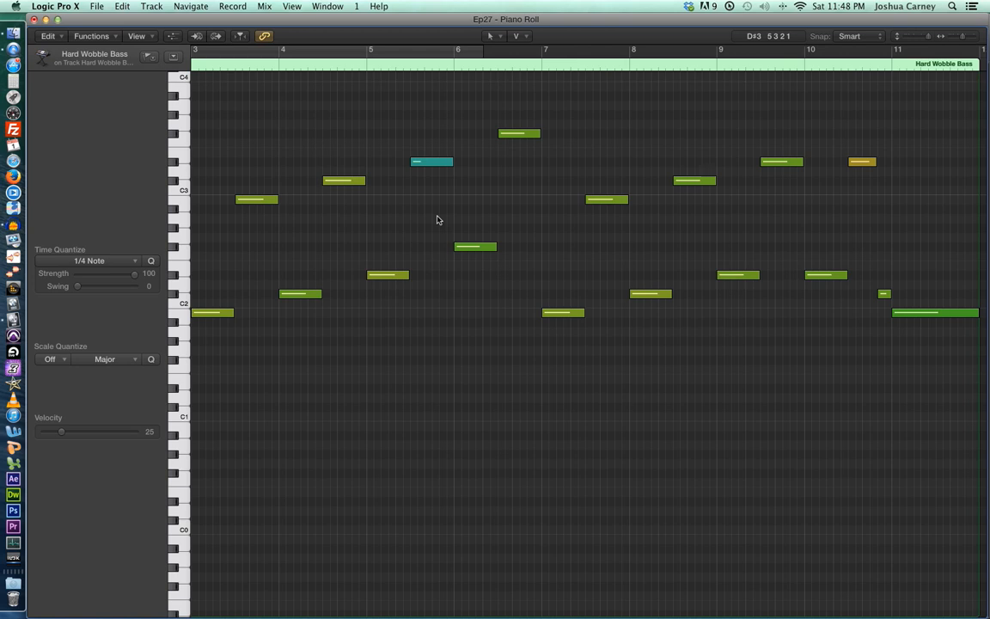
left_click_drag(440, 164, 453, 421)
left_click(450, 181)
left_click(444, 394)
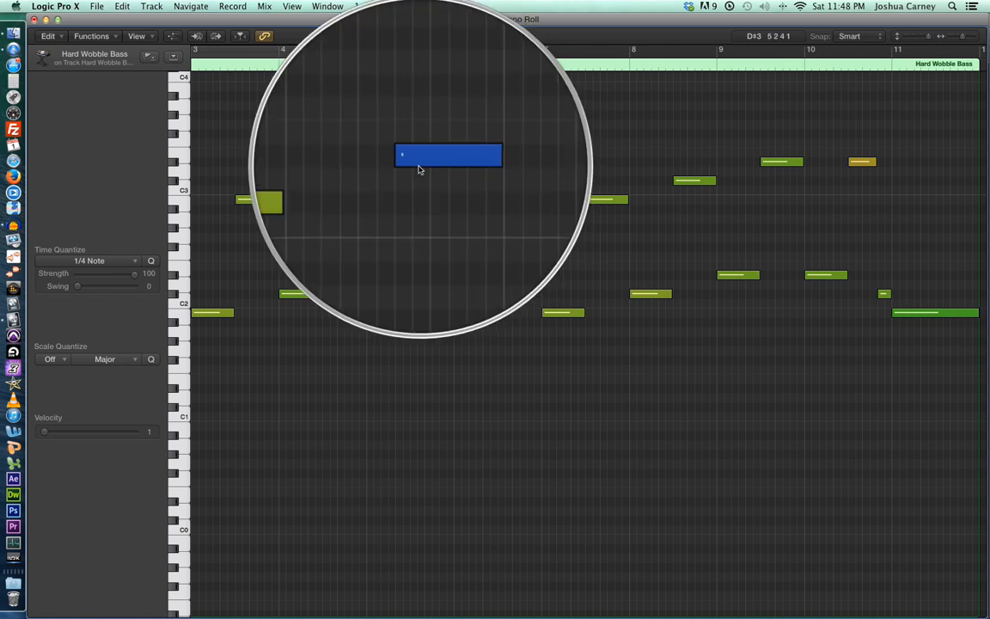
mouse_move(415, 163)
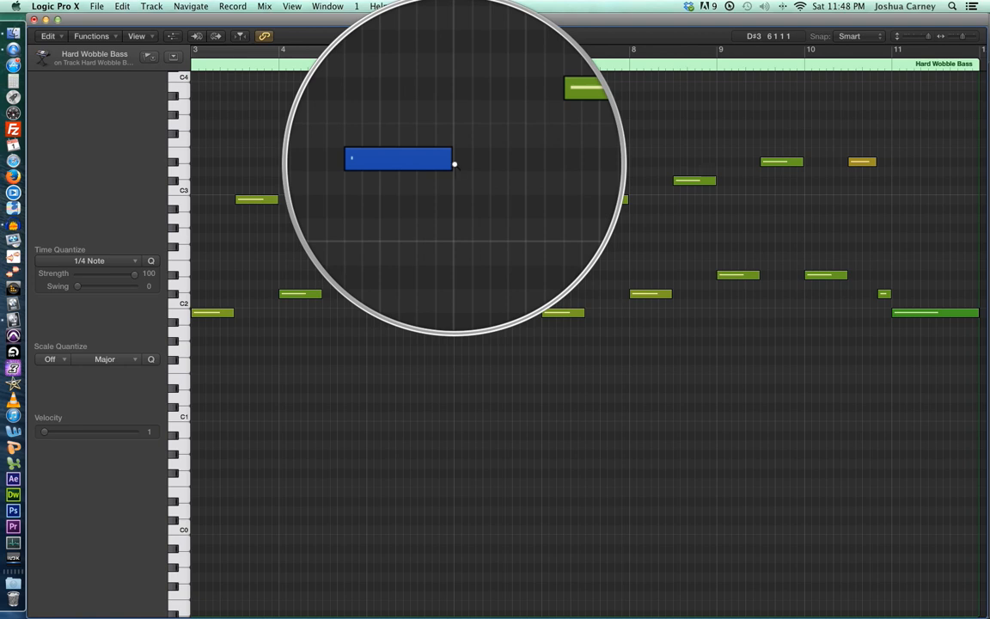
key("ctrl+alt+z")
scroll(454, 167, "left", 1)
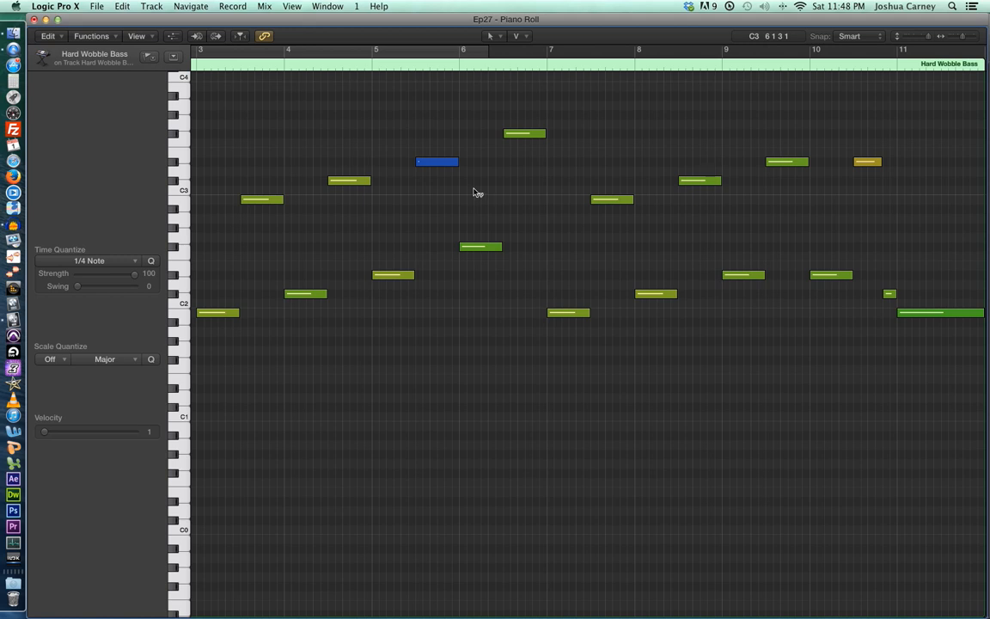
- Select all notes, give them the same velocity of 80 with the Velocity Tool, and deselect them
key("super+a")
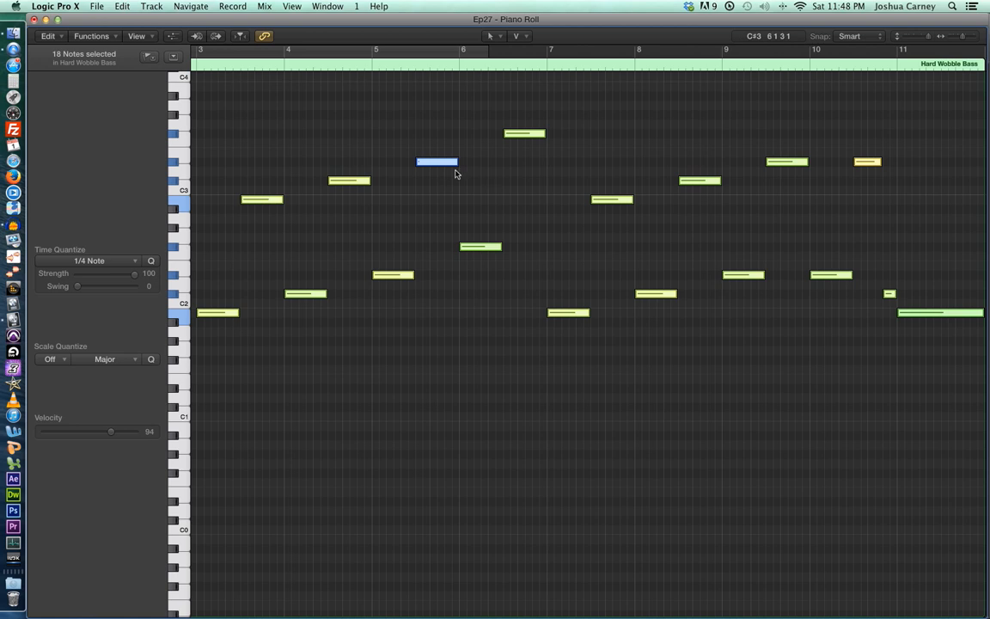
mouse_move(446, 165)
left_click_drag(446, 166, 448, 325)
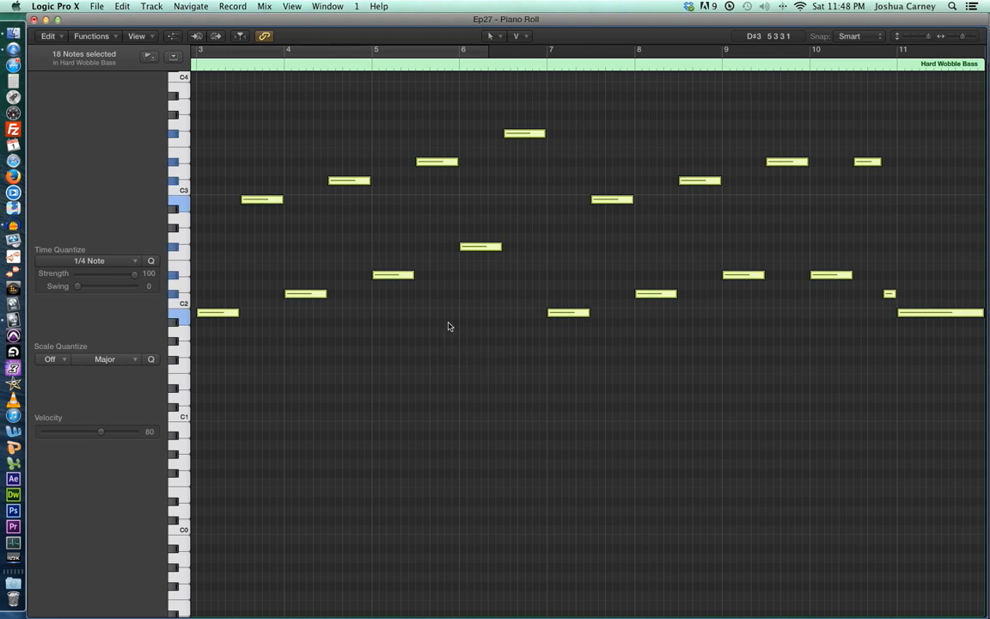
left_click(449, 325)
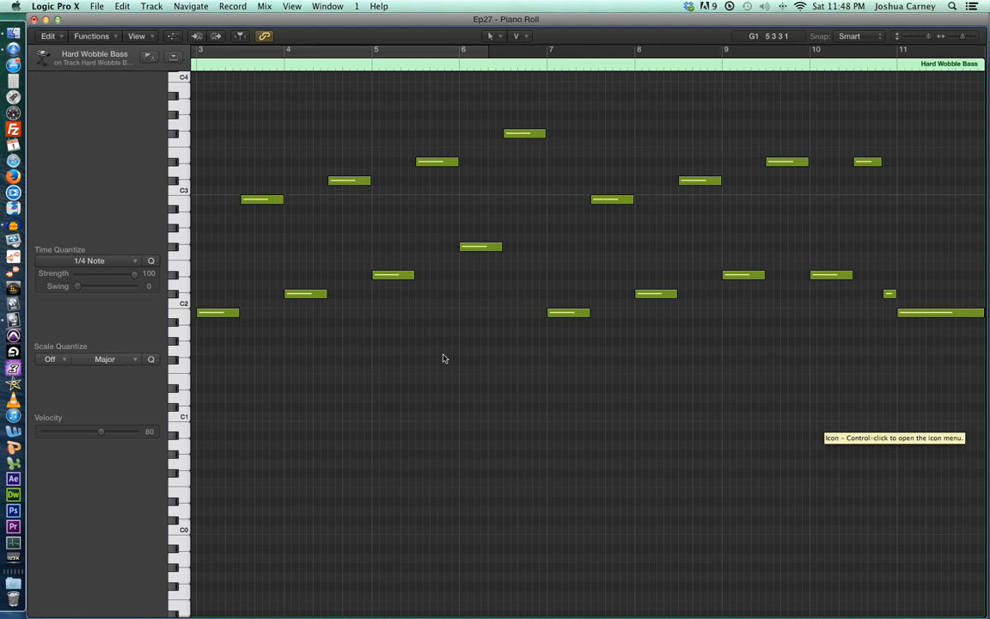
- Select all notes, raise their velocity to 100 in the region's note settings, and deselect them
key("super+a")
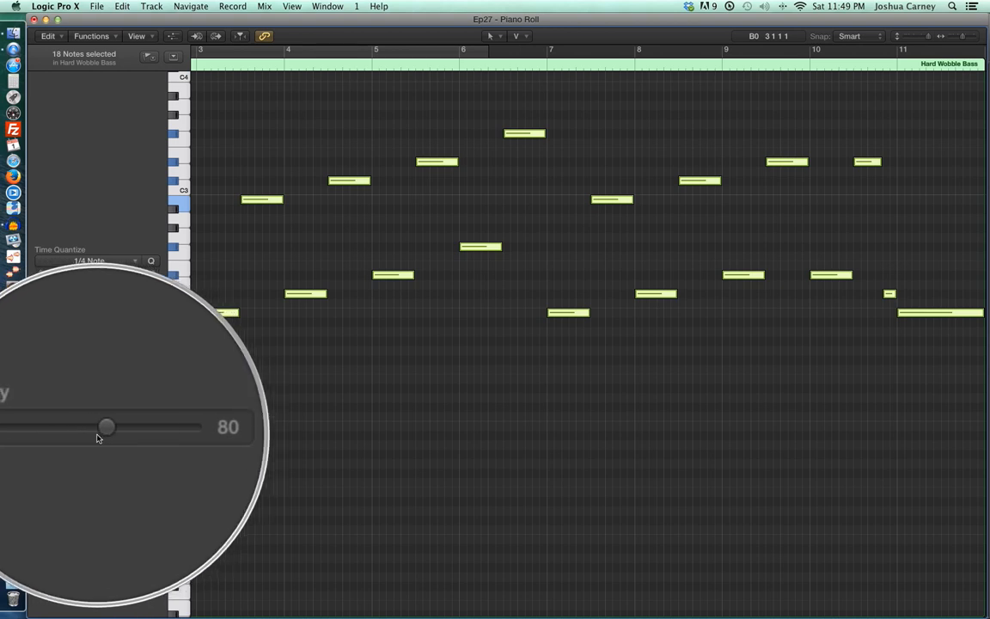
left_click_drag(100, 433, 119, 440)
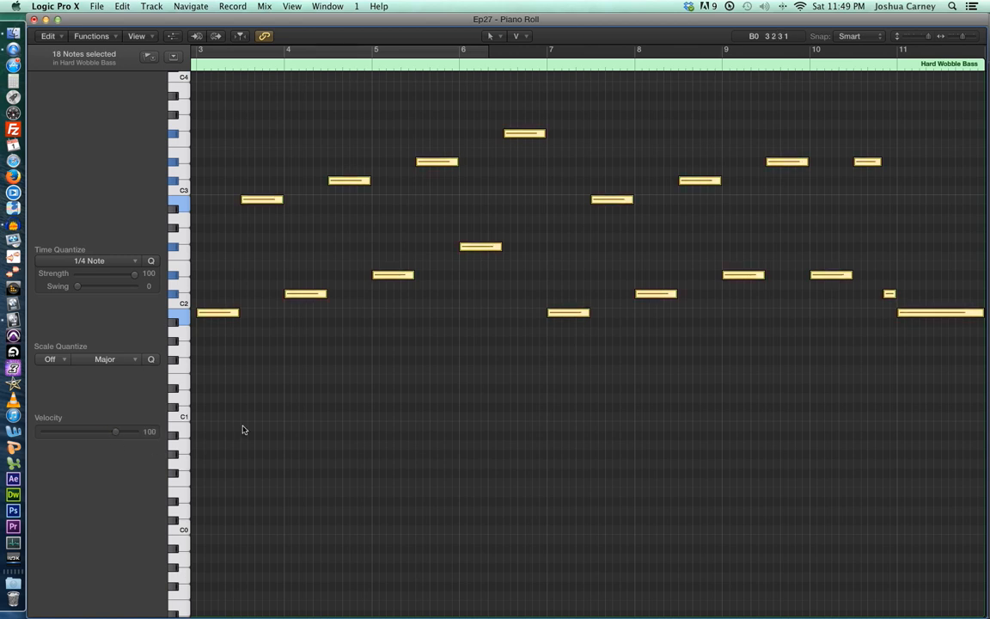
left_click(388, 540)
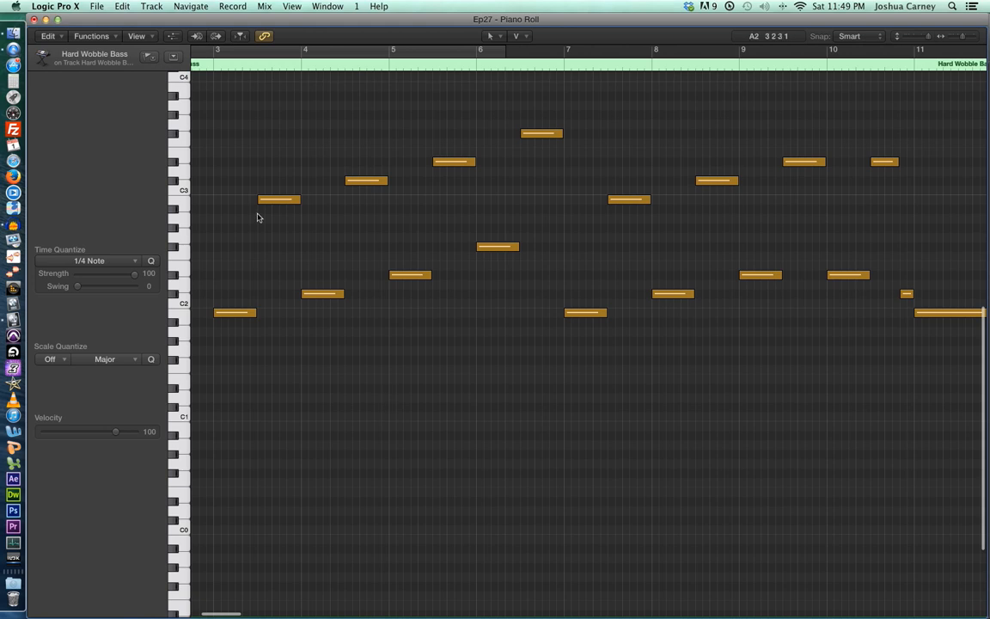
- Look over the automation tools, close the Piano Roll window and deselect the Hard Wobble Bass region
left_click(490, 36)
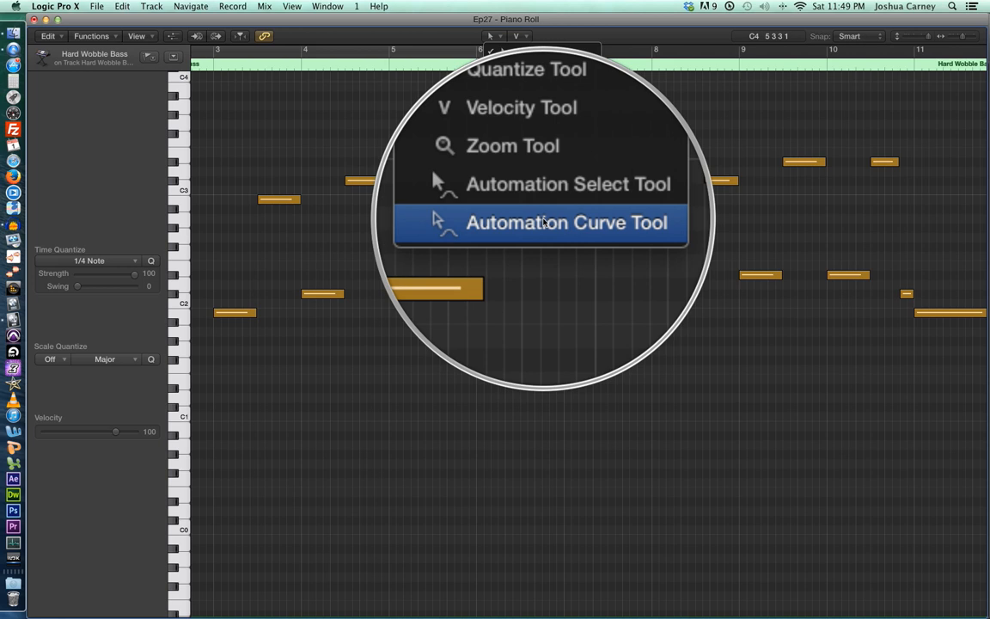
left_click(411, 127)
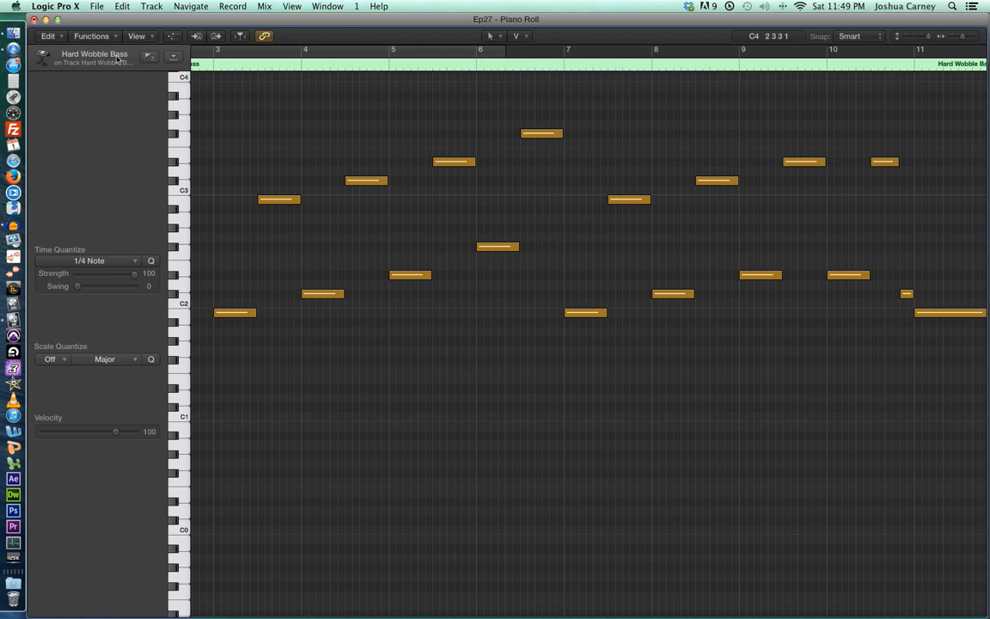
left_click(35, 19)
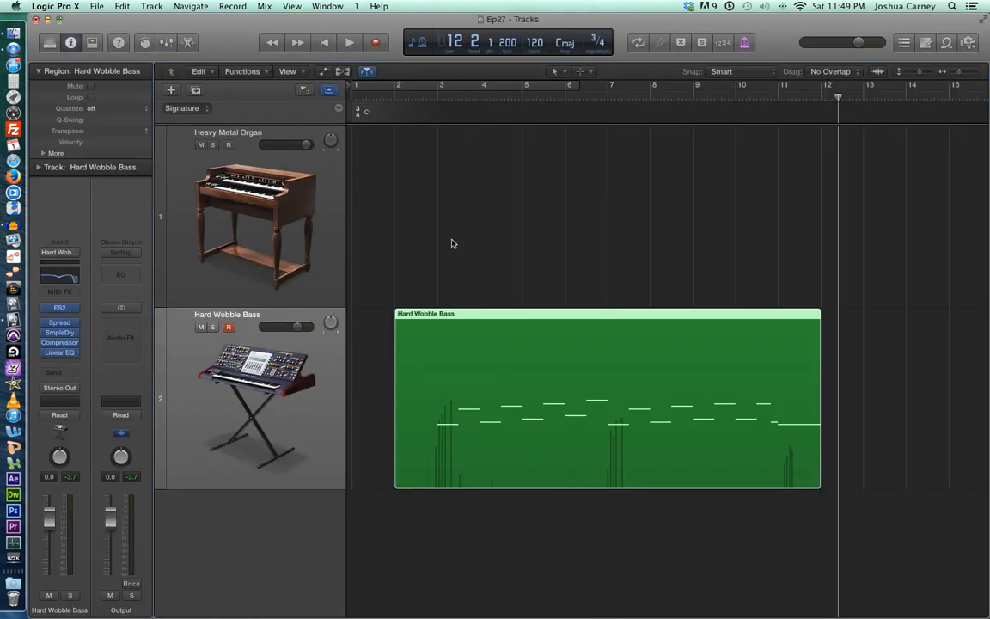
key("shift+super+a")
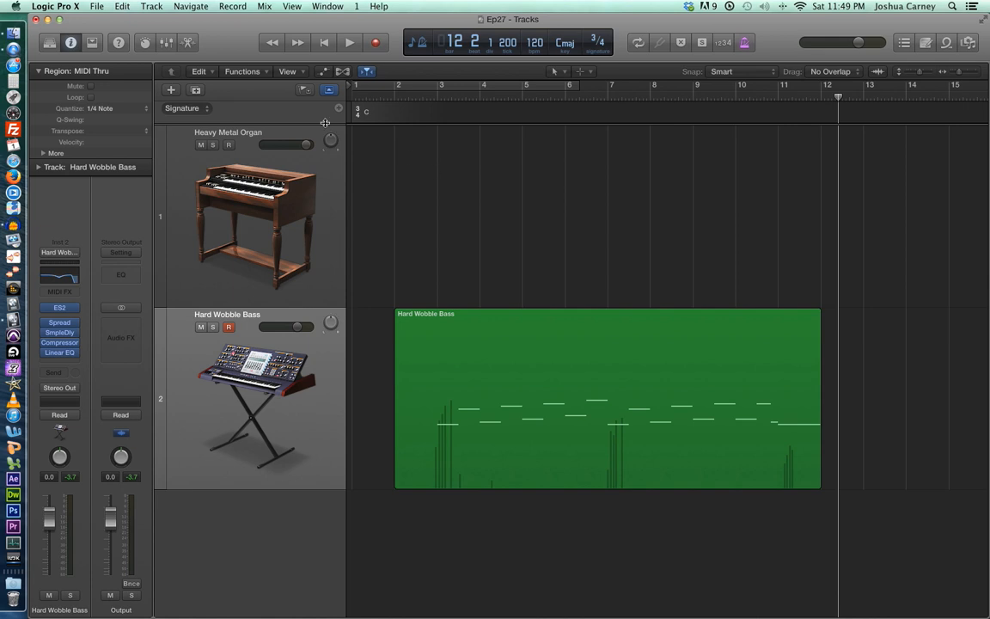
- In the project's MIDI input filter settings, enable filtering of Aftertouch and Polyphonic Aftertouch, and close the settings
left_click(97, 6)
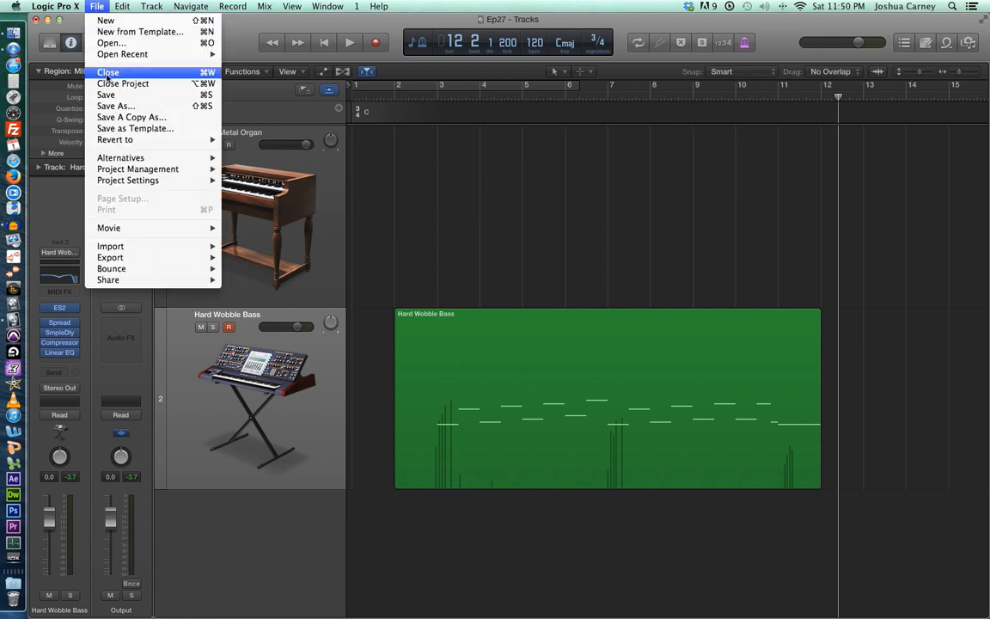
mouse_move(144, 182)
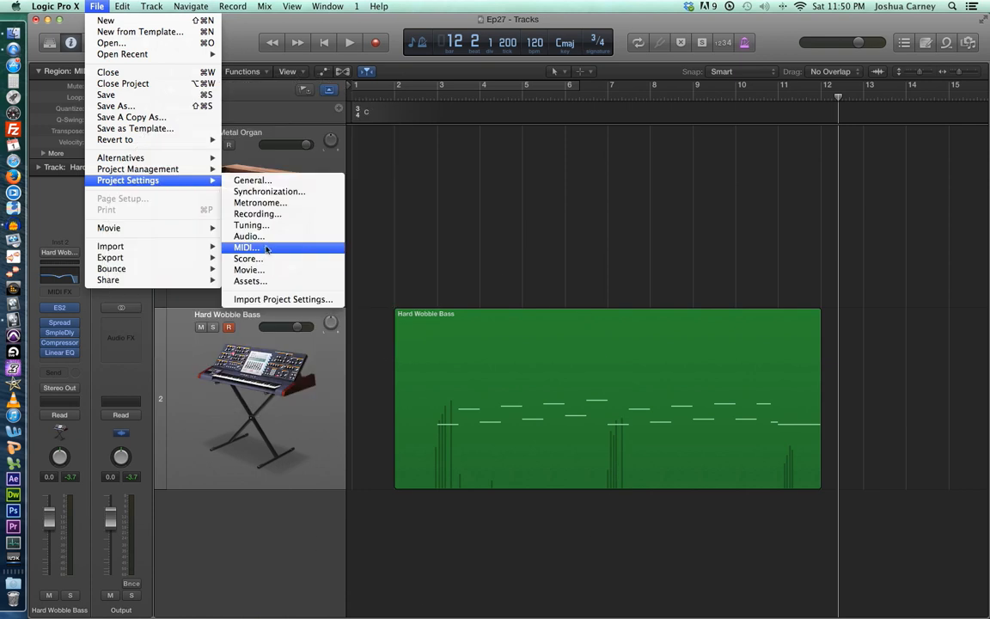
left_click(255, 247)
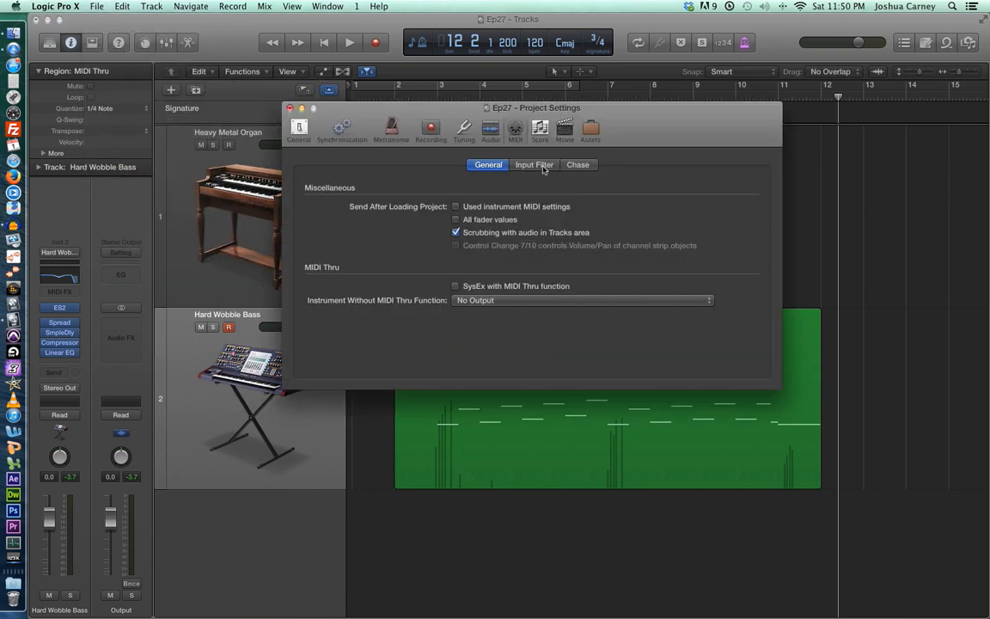
left_click(533, 164)
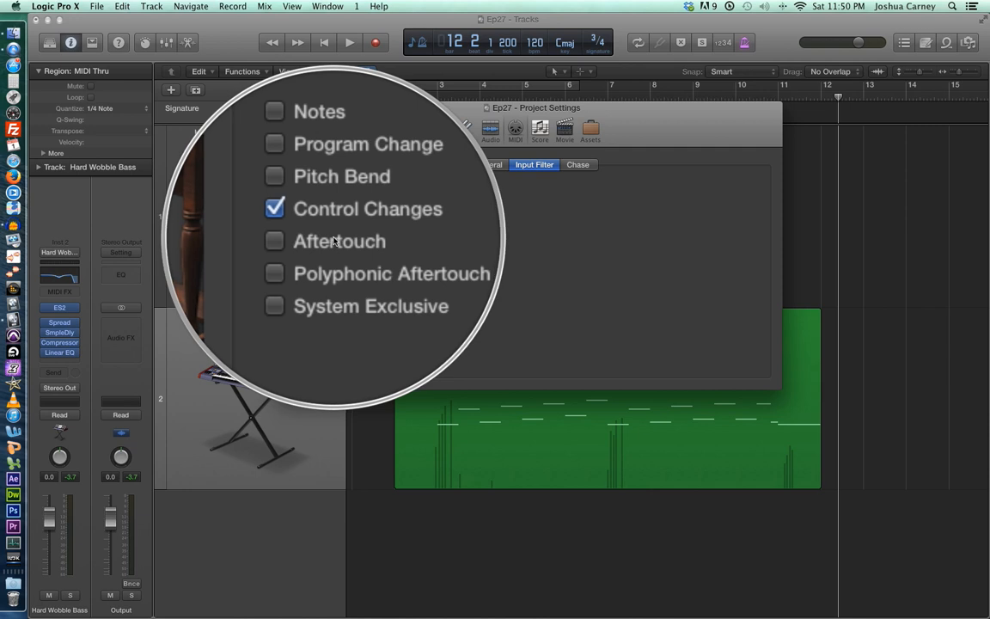
left_click(310, 239)
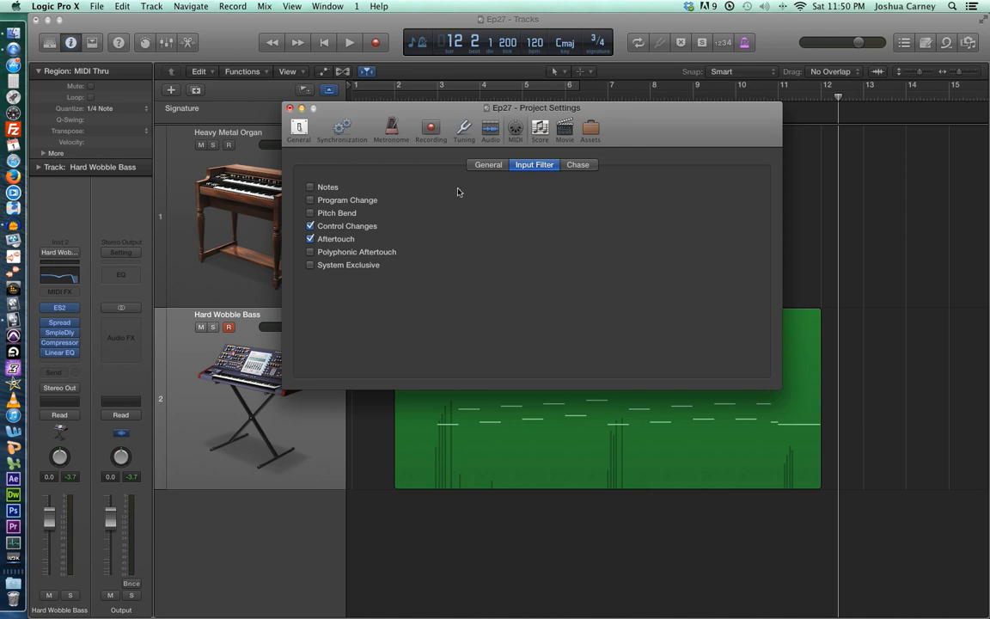
left_click(310, 251)
left_click(289, 108)
- Create an empty MIDI region at bar 3 on the Heavy Metal Organ track
key("space")
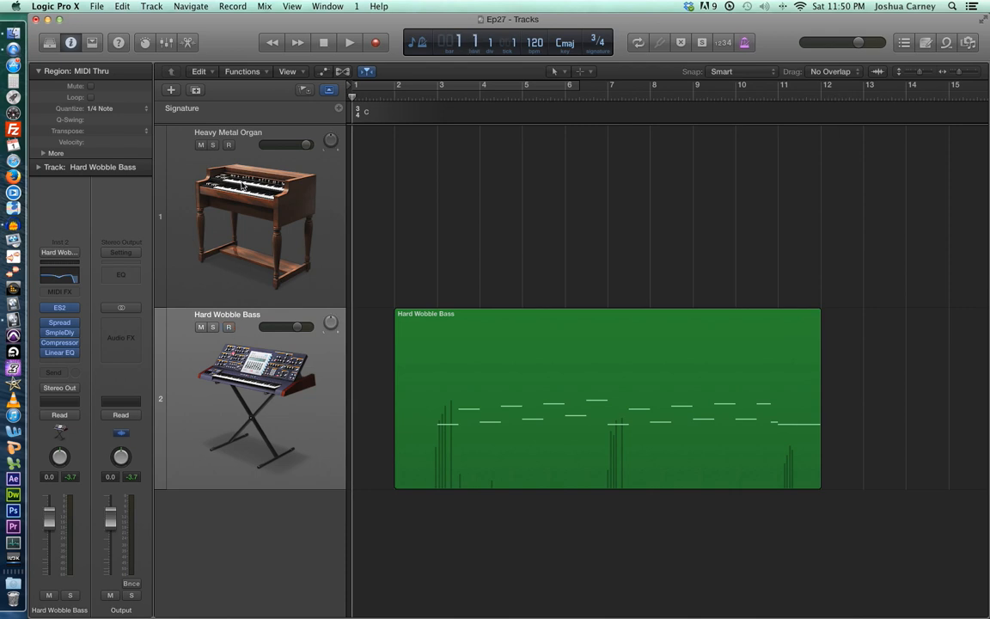
left_click(219, 168)
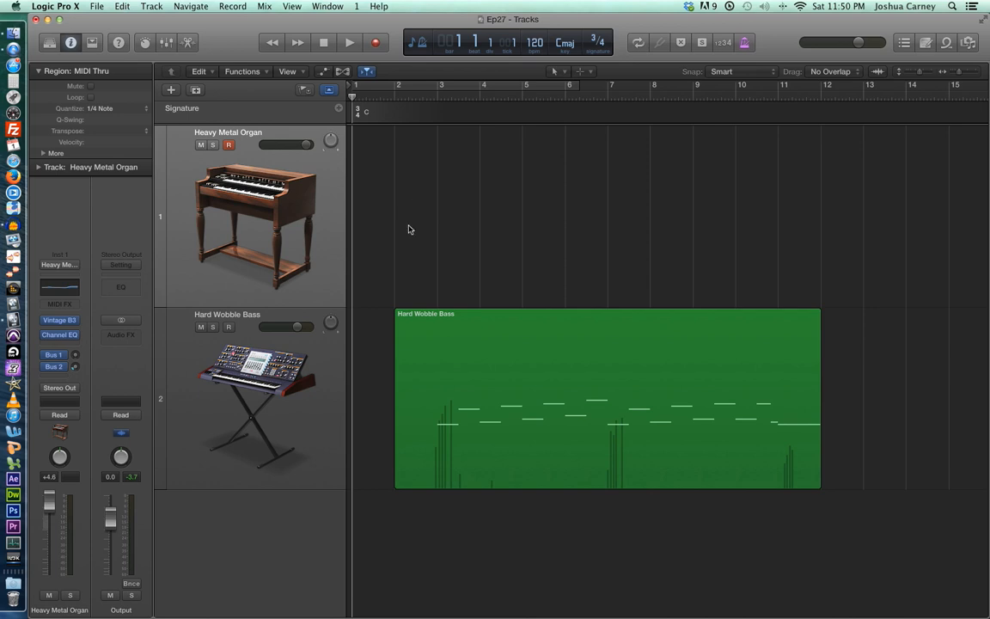
left_click(437, 100)
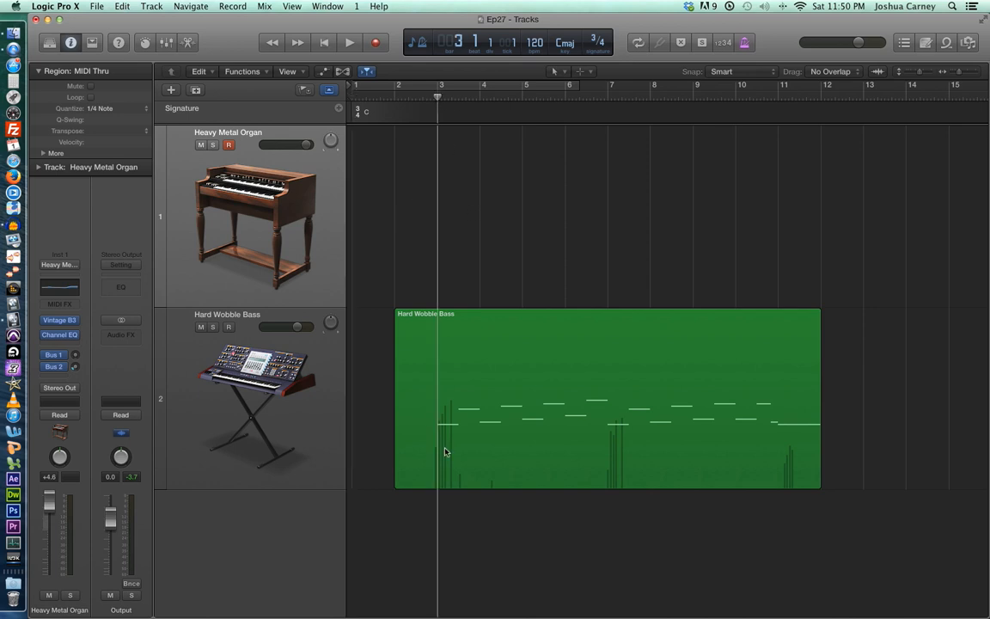
right_click(460, 189)
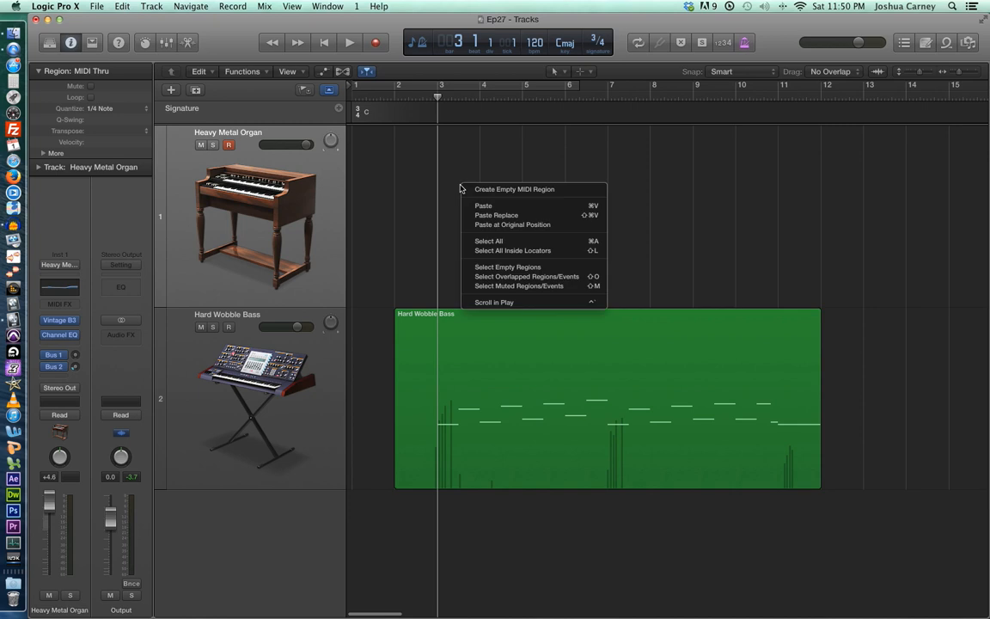
left_click(522, 190)
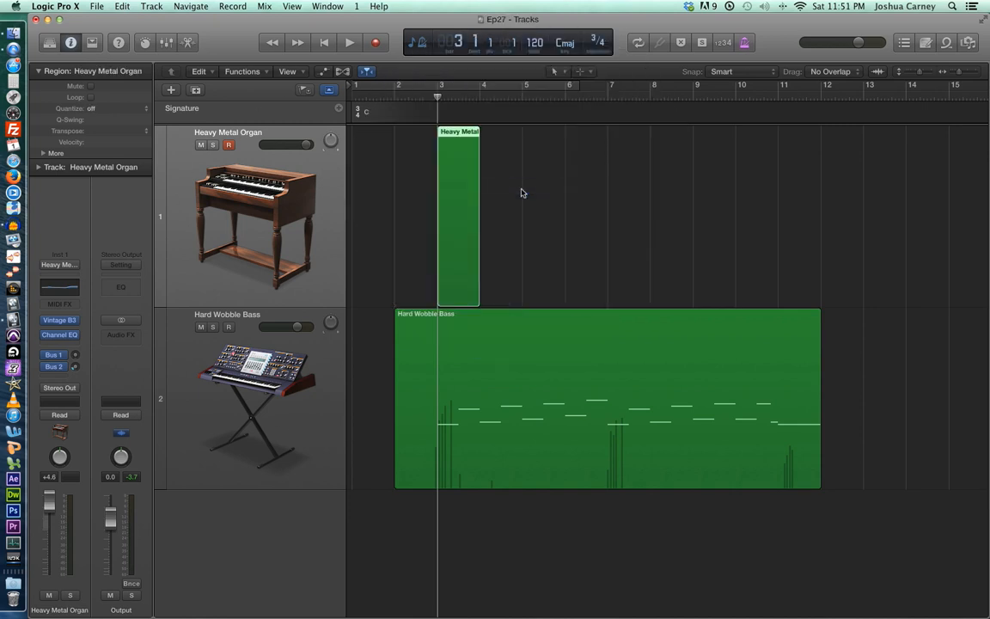
- Extend the end of the Heavy Metal Organ region to bar 12 and open the region in the Piano Roll
left_click_drag(480, 302, 820, 306)
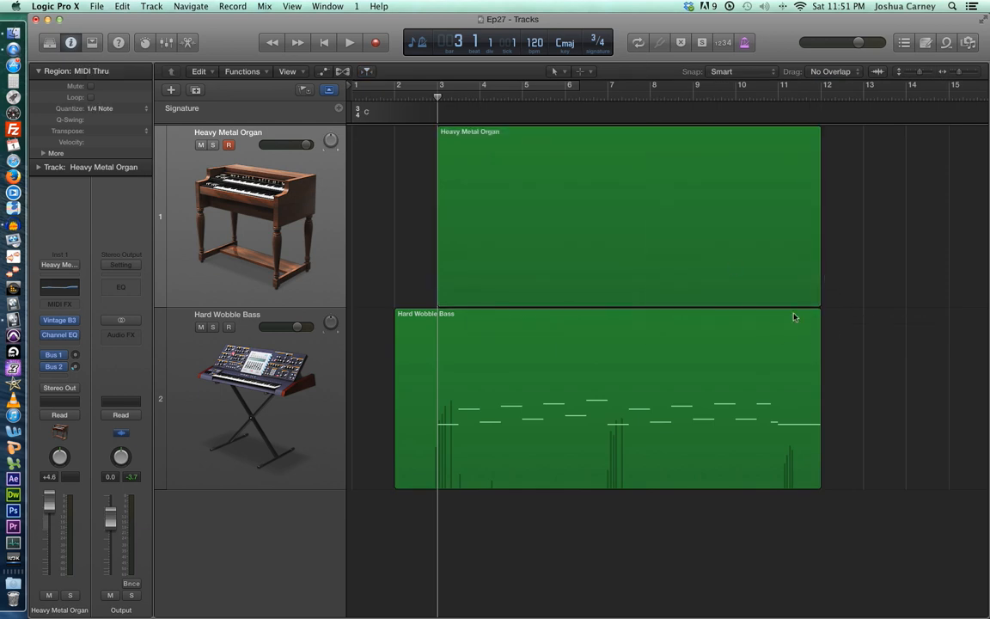
left_click(470, 219)
key("super+4")
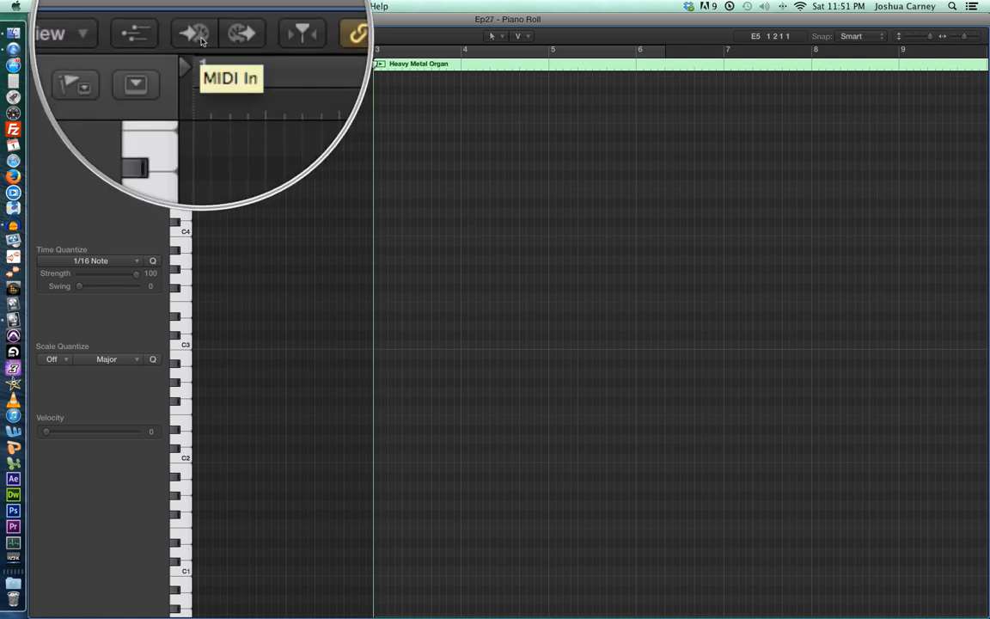
- Enable MIDI In in the Piano Roll and undo all the trial notes entered in bar 3
left_click(201, 40)
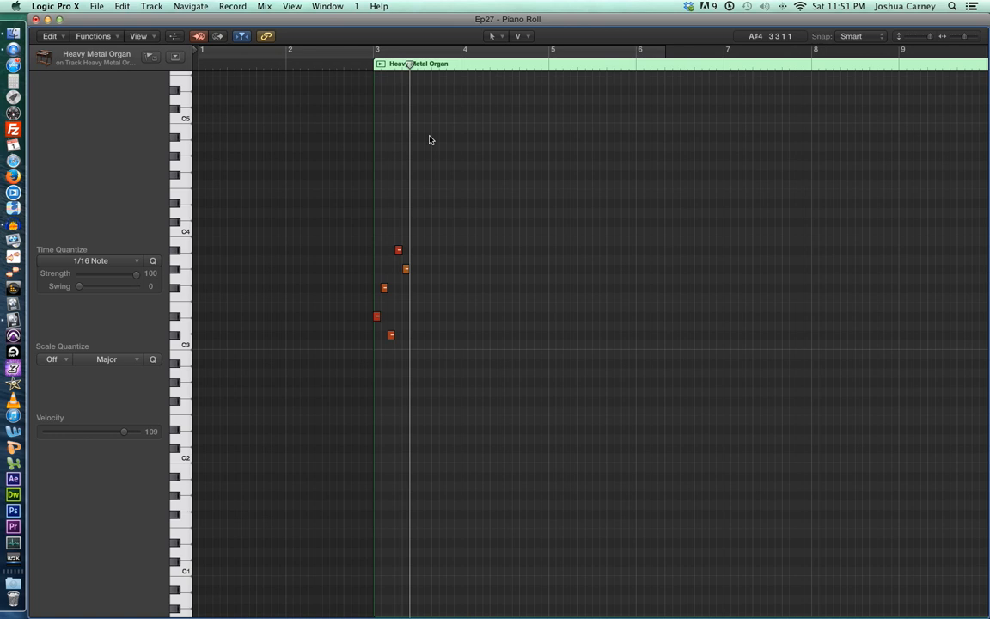
key("super+z")
key("super+z")
key("super+z")
key("super+z")
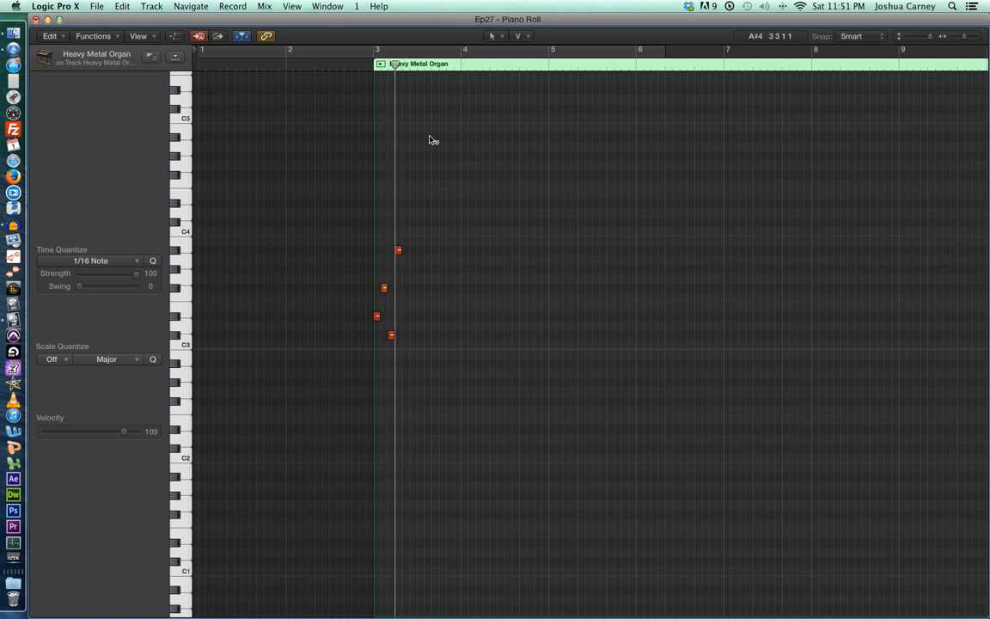
key("super+z")
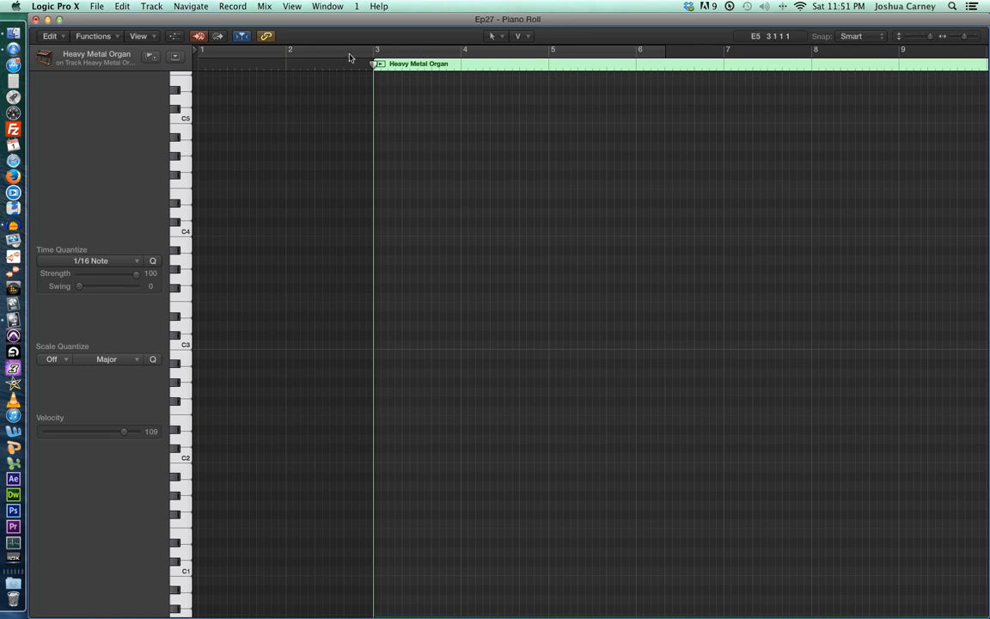
- Open the Step Input Keyboard and place it over the empty lower area of the note grid
left_click(320, 6)
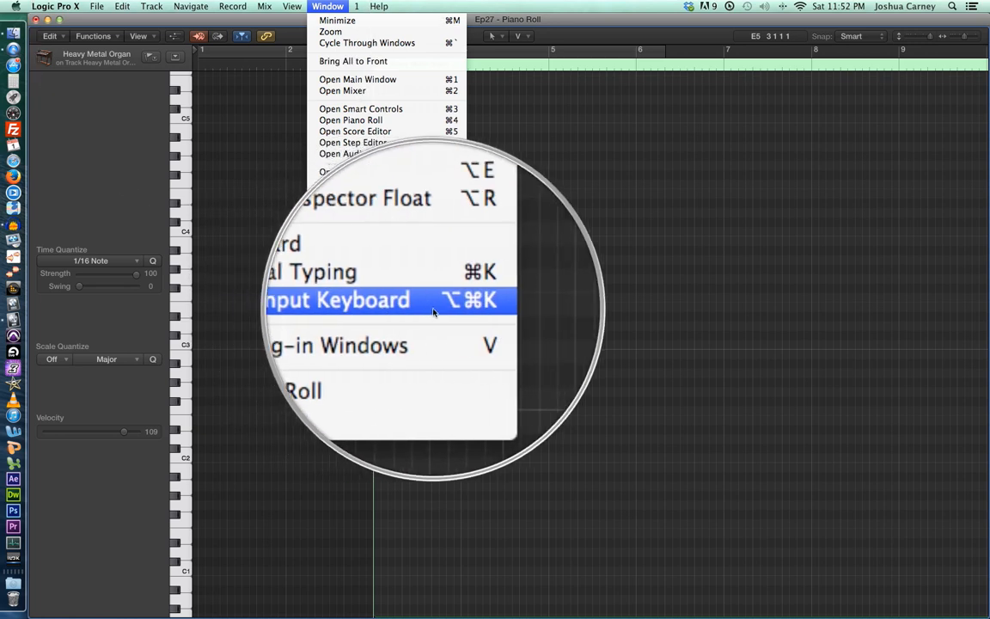
left_click(428, 367)
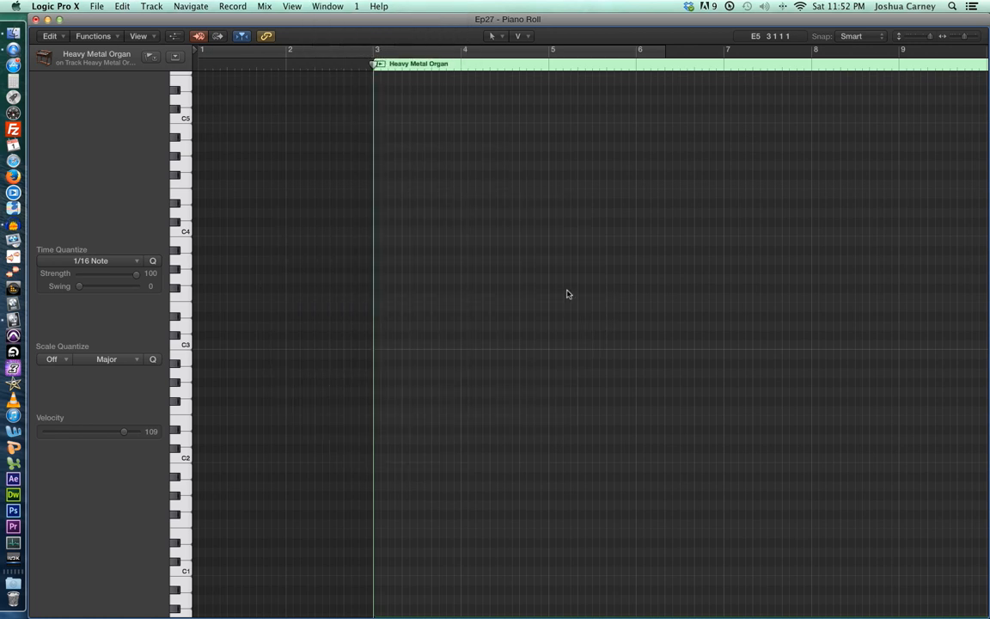
key("alt+super+k")
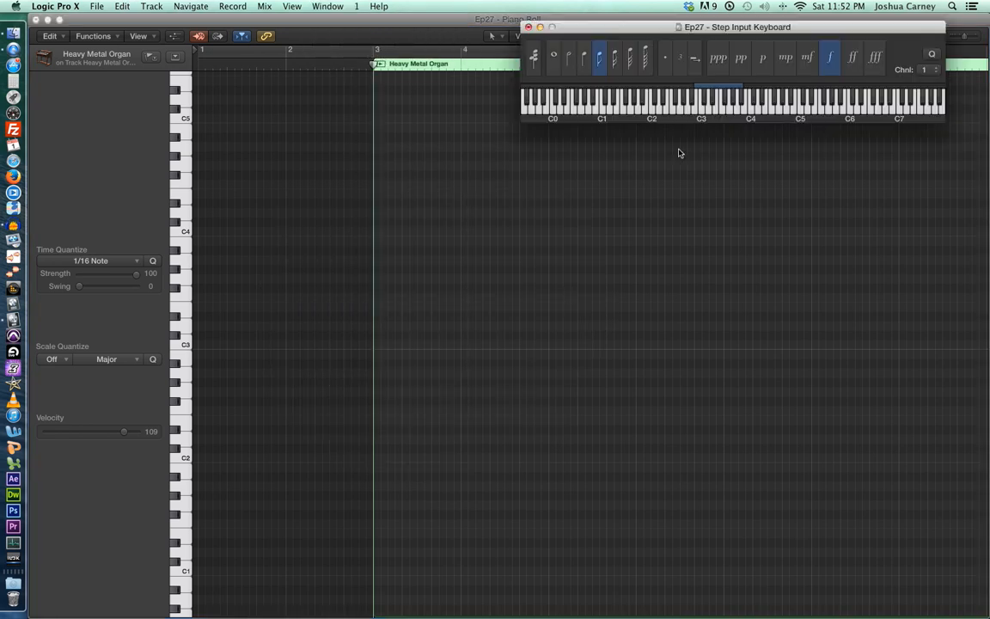
left_click_drag(692, 33, 669, 250)
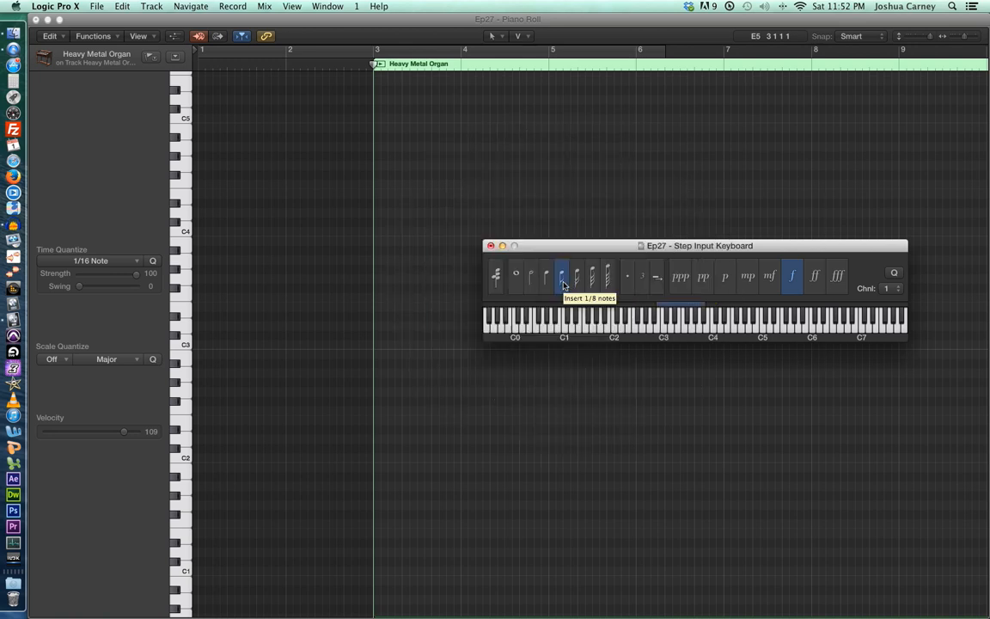
left_click_drag(577, 249, 395, 426)
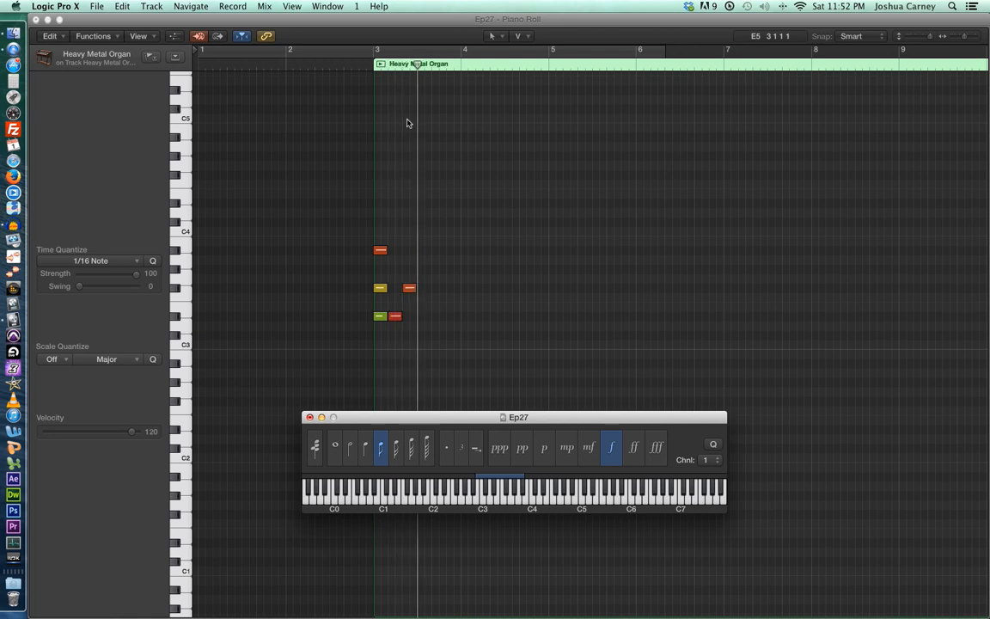
- Delete all the trial 1/8 notes and chord notes entered at bar 3 of the organ region
key("BackSpace")
key("BackSpace")
key("BackSpace")
key("BackSpace")
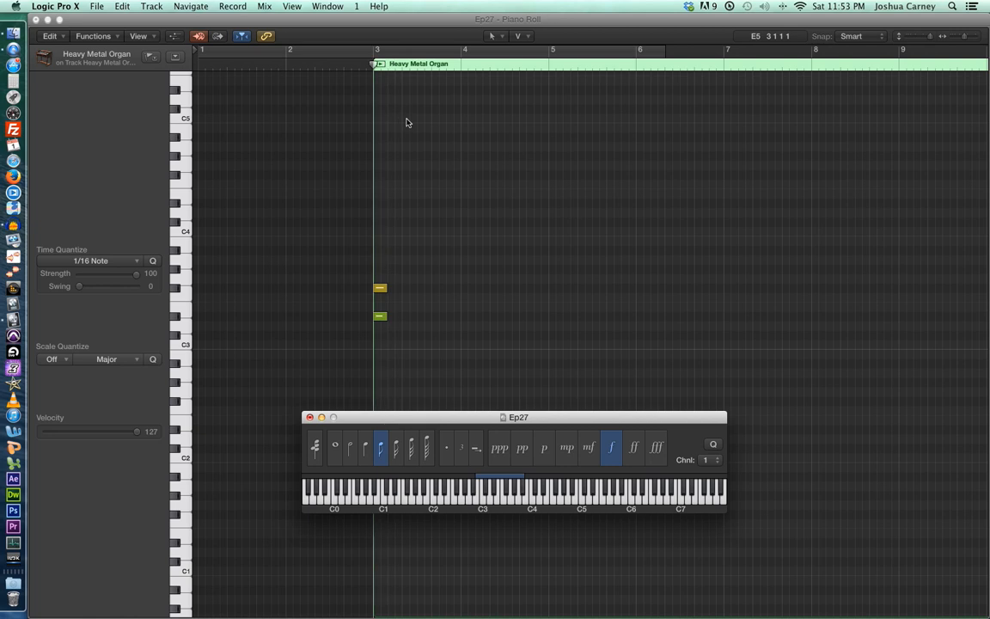
key("BackSpace")
key("BackSpace")
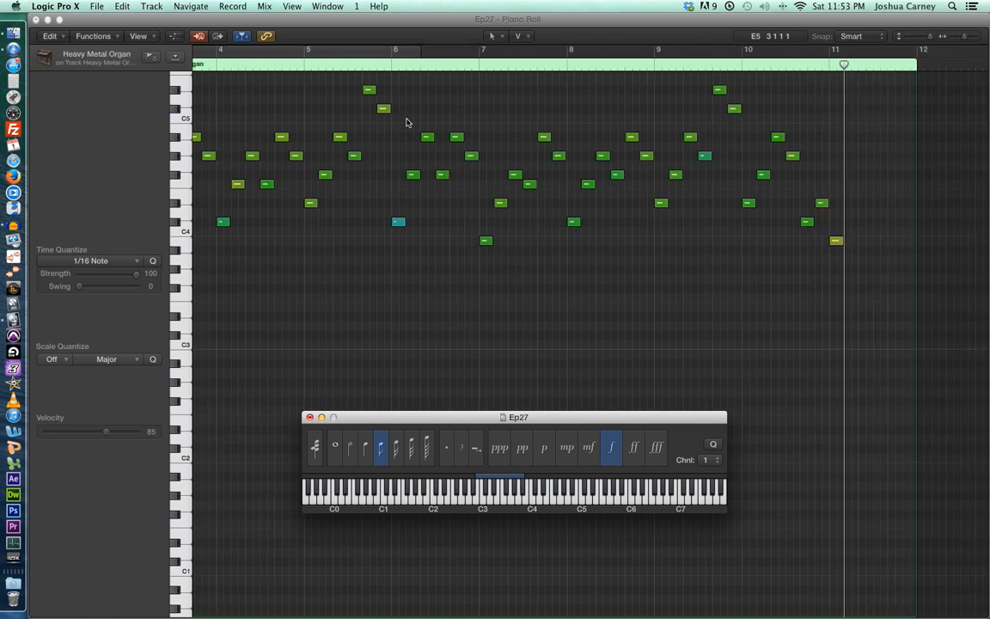
- Close the Step Input Keyboard and switch off MIDI In for the organ region
left_click(309, 417)
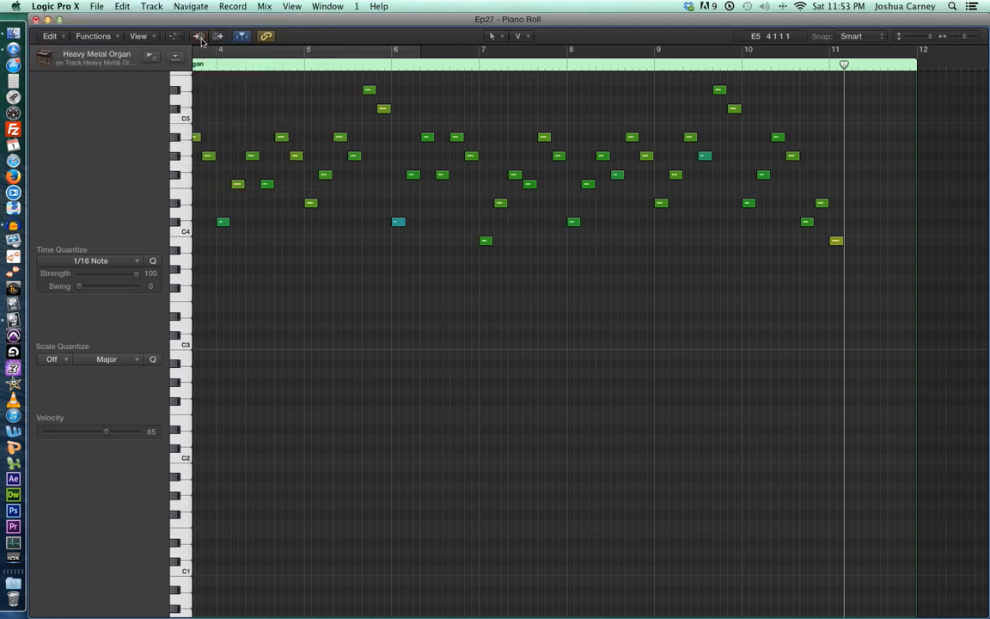
scroll(462, 331, "up", 1)
scroll(463, 331, "up", 2)
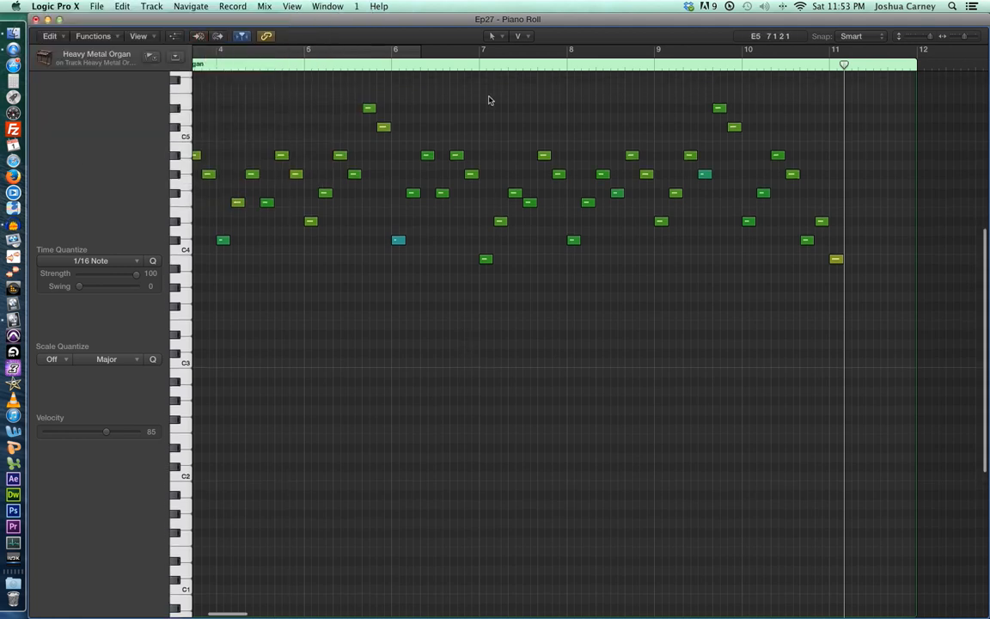
scroll(565, 235, "up", 3)
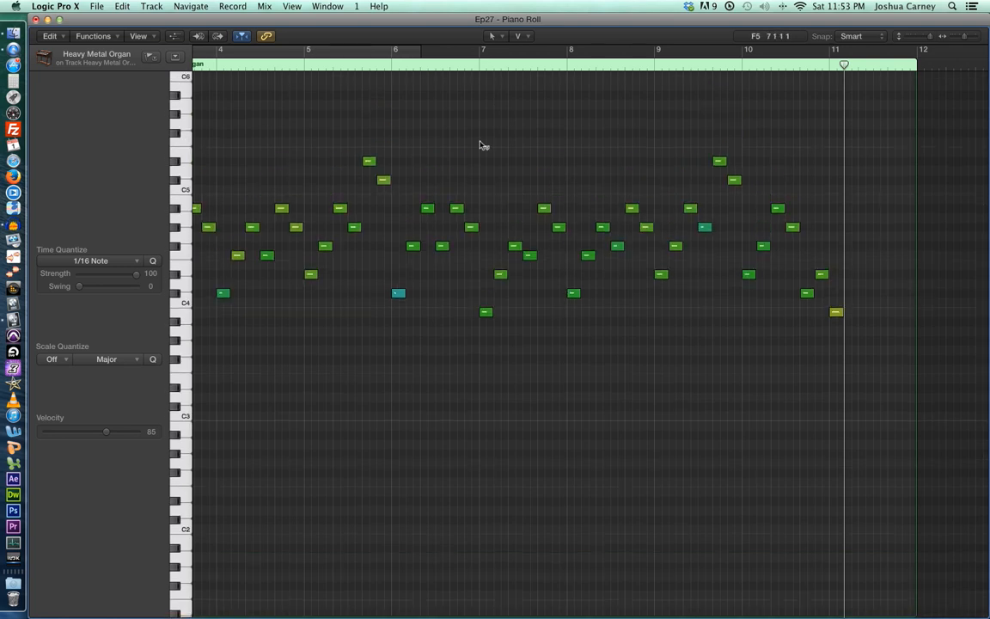
- Select all the organ notes, lower them to a uniform velocity of 65, and deselect them
key("super+a")
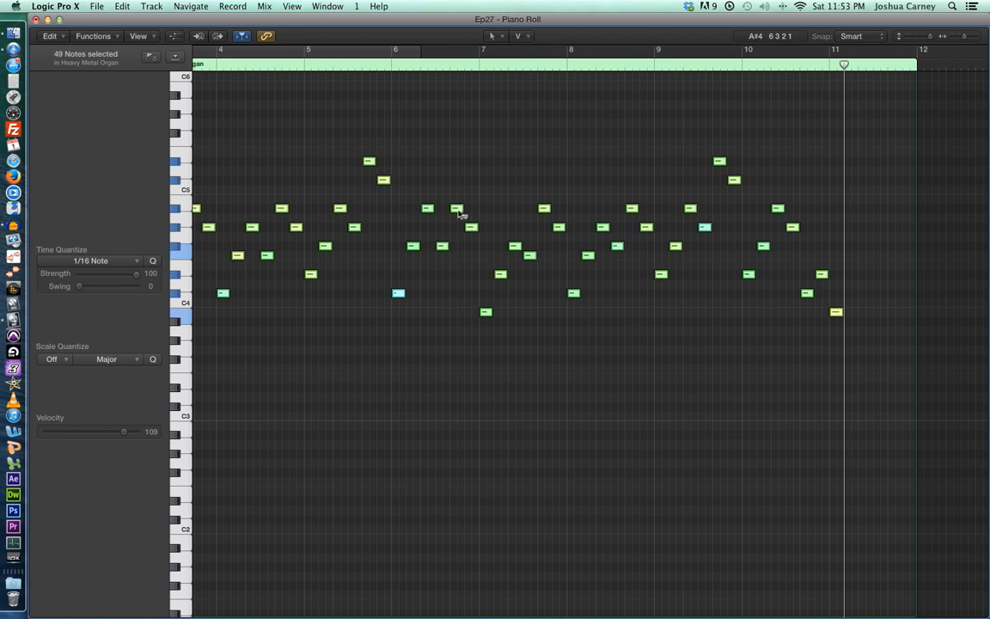
mouse_move(460, 214)
mouse_move(459, 213)
left_mouse_down()
mouse_move(457, 118)
mouse_move(471, 279)
mouse_move(471, 229)
left_mouse_up()
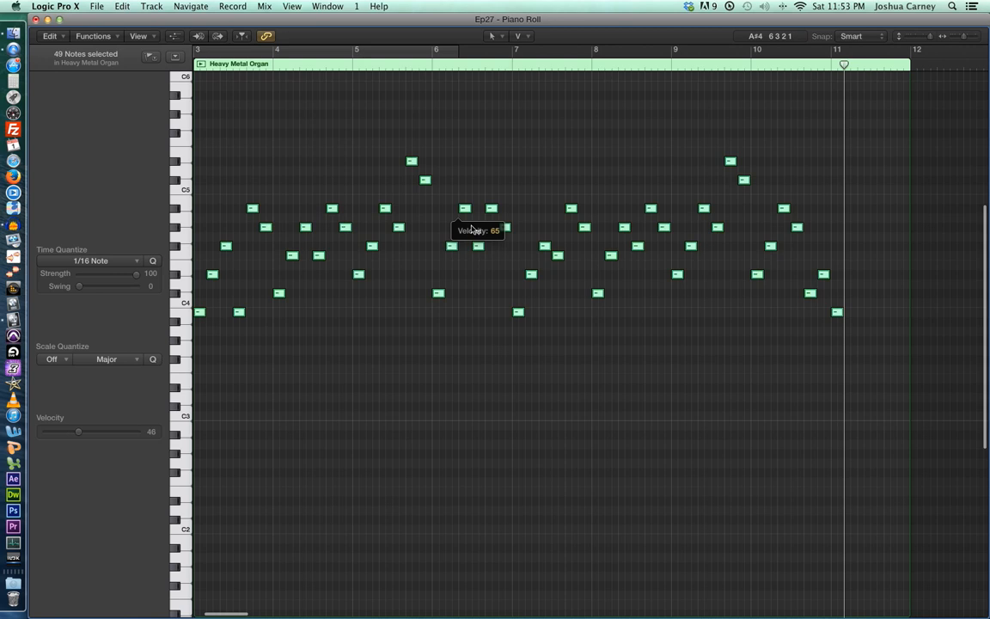
left_click(481, 349)
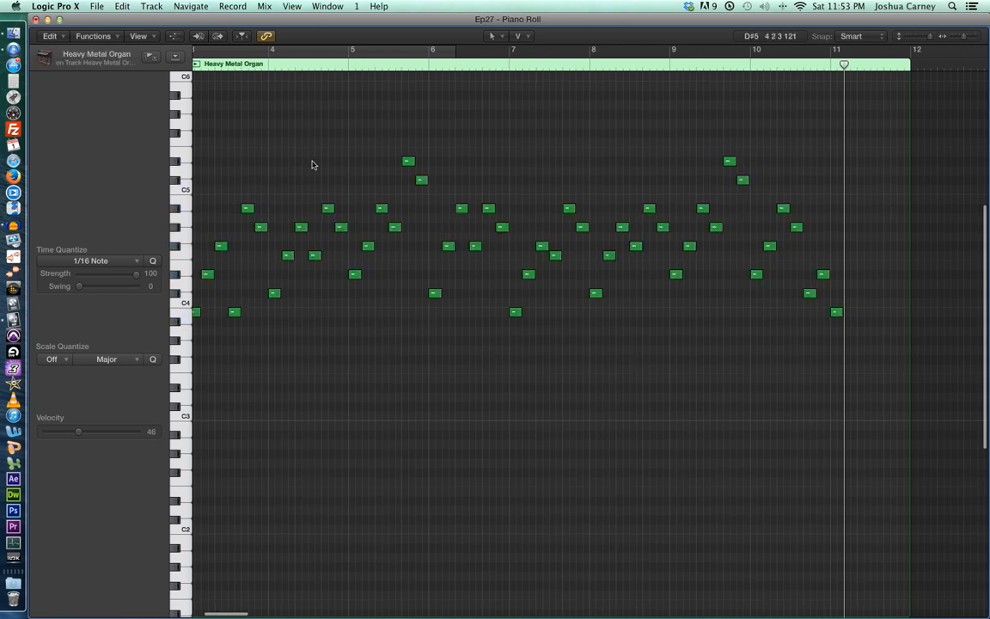
- Close the Piano Roll window and play the arrangement from just before bar 3
left_click(36, 20)
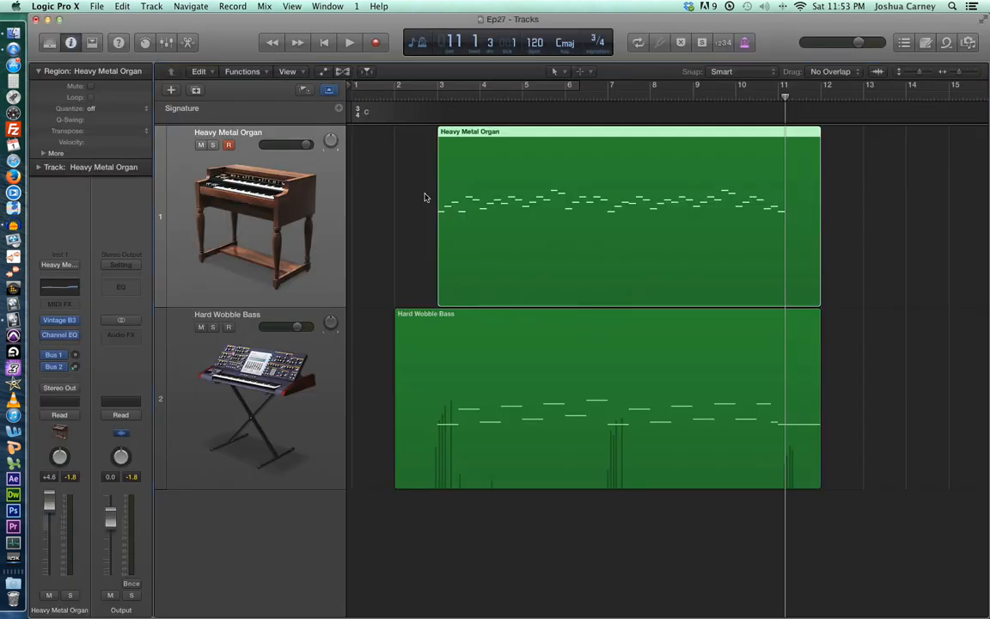
left_click(893, 219)
left_click(421, 102)
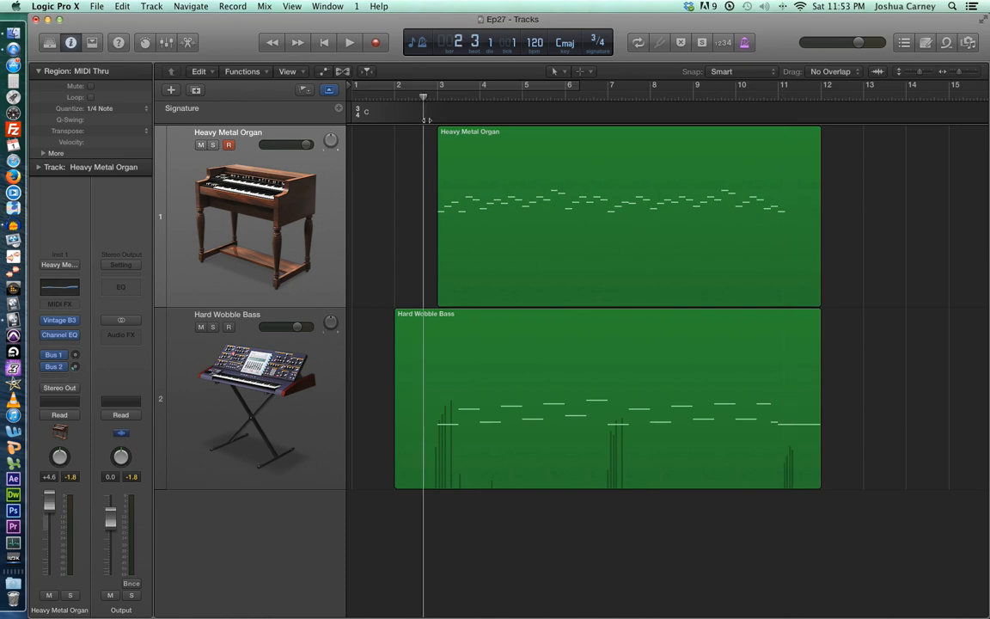
key("space")
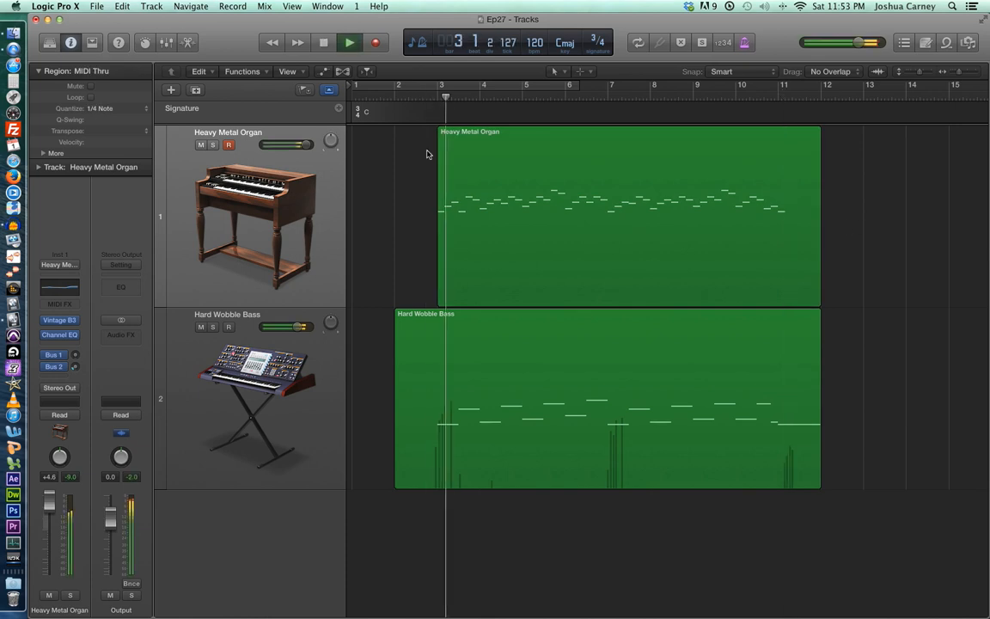
- Lower the Hard Wobble Bass track's volume to -4.8 dB during playback, then reselect the Heavy Metal Organ track and stop
left_click(199, 469)
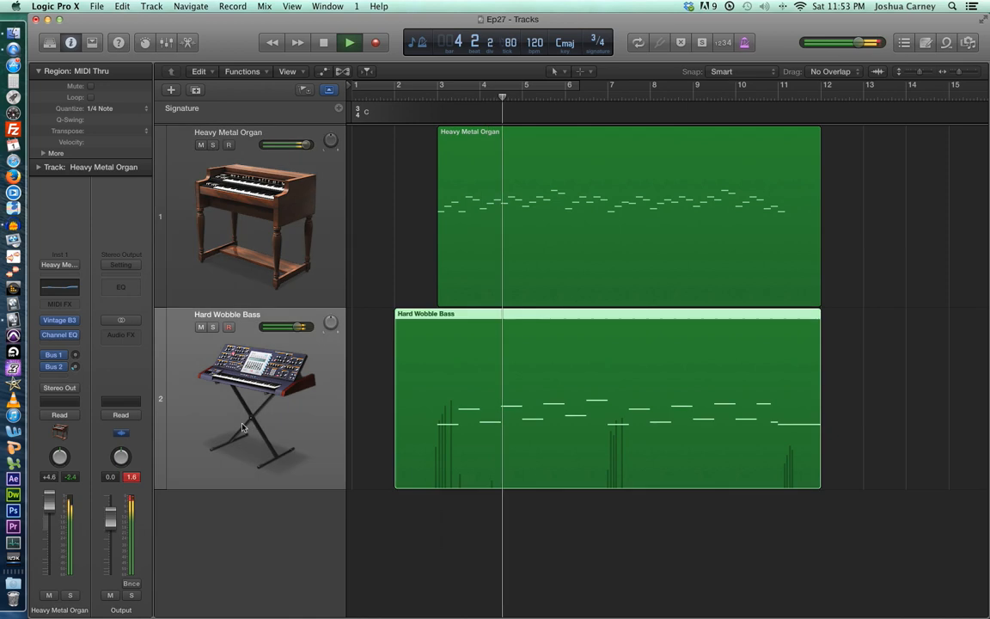
left_click_drag(59, 513, 59, 532)
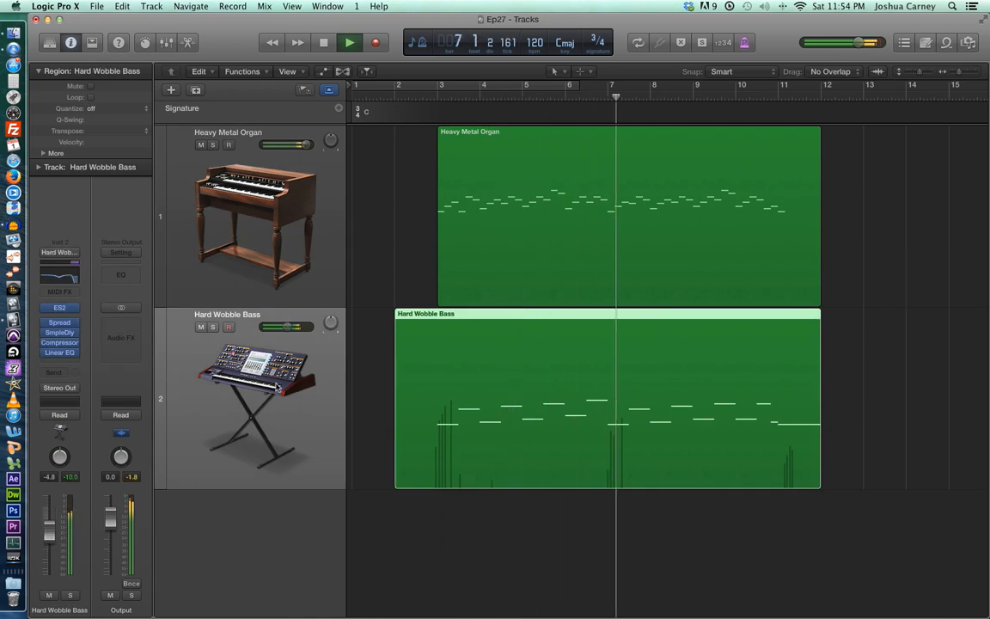
left_click(268, 267)
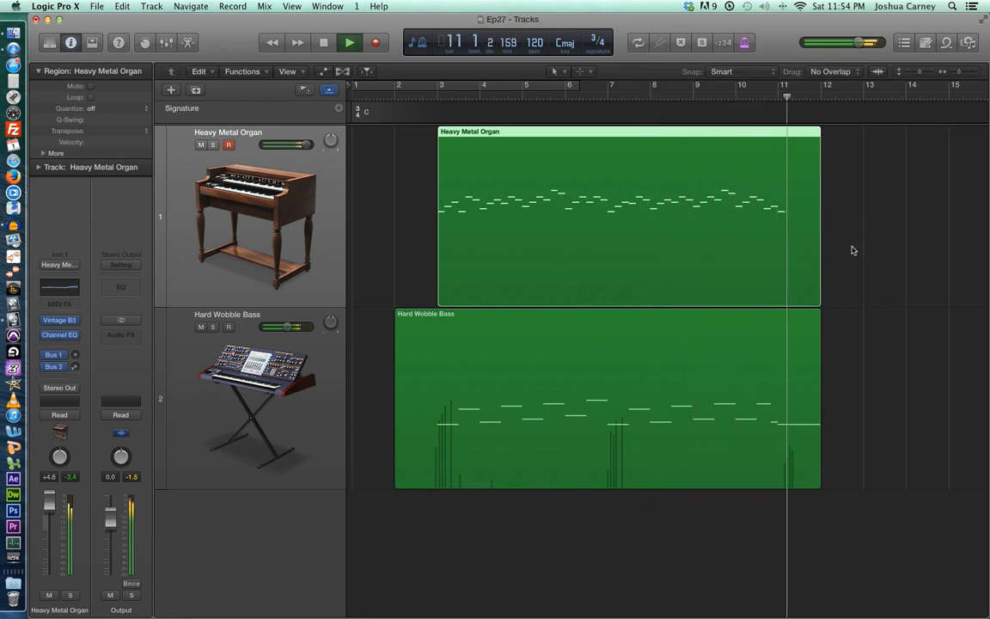
key("space")
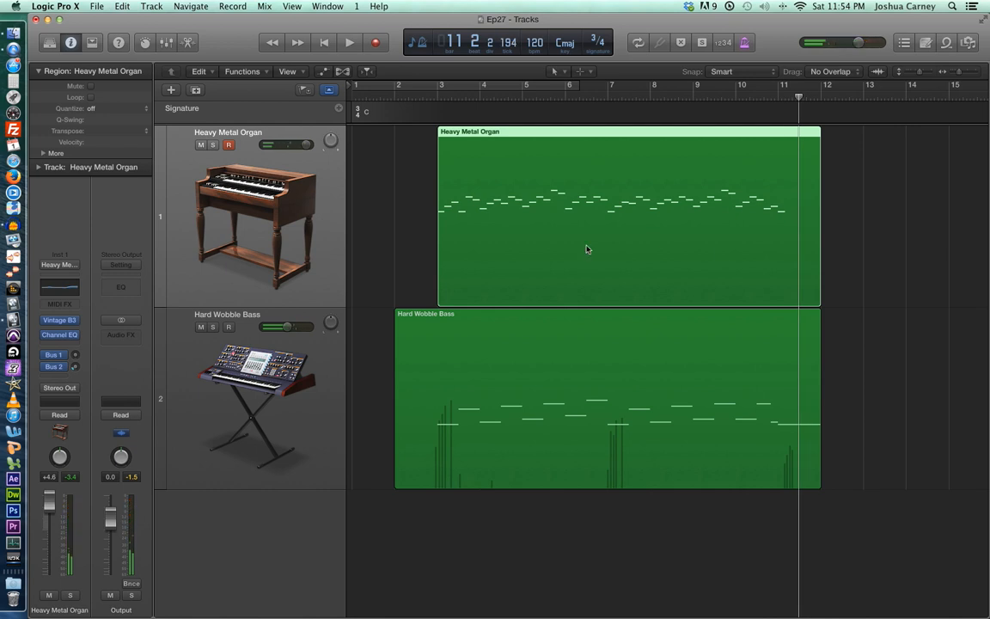
- Select all Heavy Metal Organ notes in the Piano Roll, shorten them to a length of 0 0 1 0, and deselect them
key("super+4")
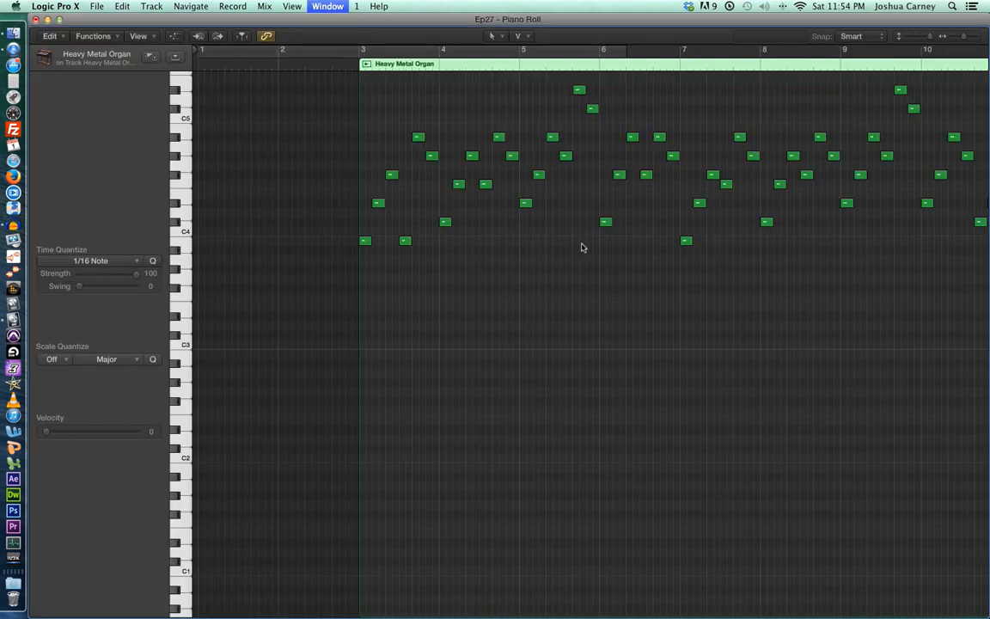
scroll(539, 273, "up", 3)
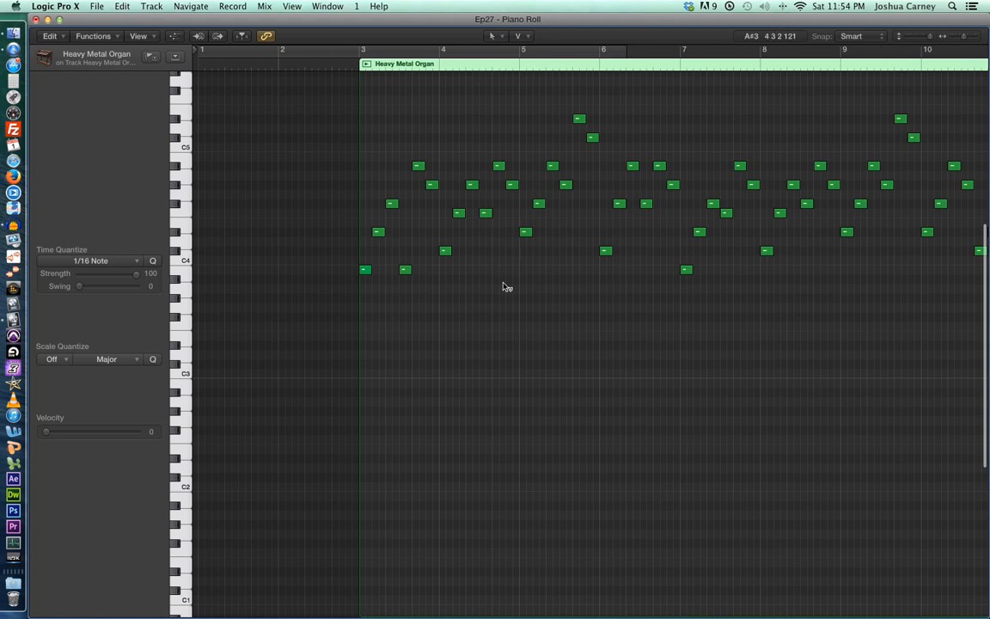
key("super+a")
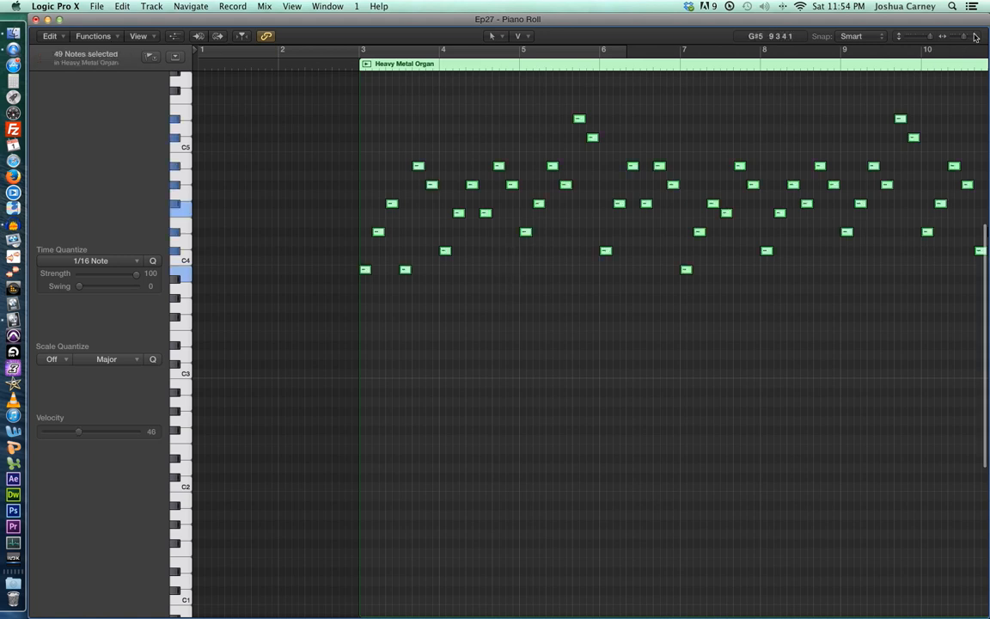
left_click_drag(963, 37, 967, 36)
left_click_drag(542, 273, 532, 289)
left_click(543, 298)
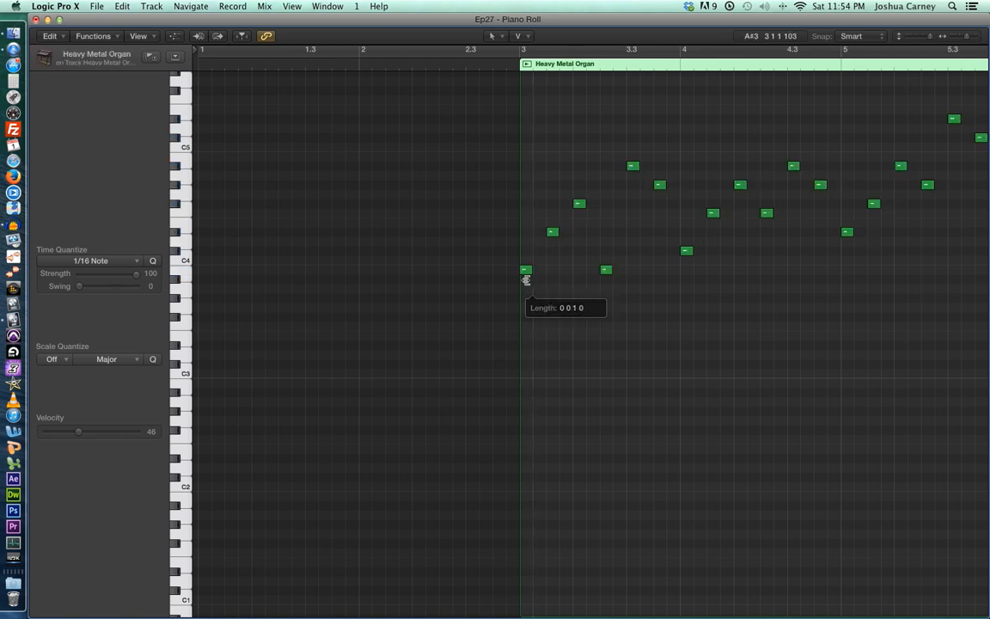
- Play the shortened organ notes from just before bar 3 and stop playback
left_click(507, 65)
scroll(472, 226, "up", 1)
scroll(471, 227, "up", 3)
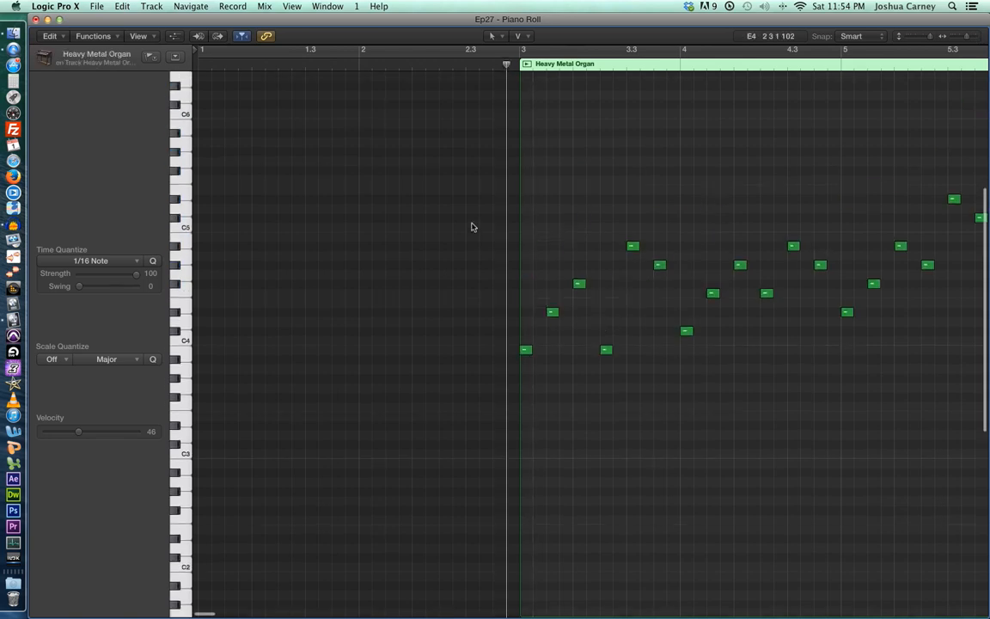
key("space")
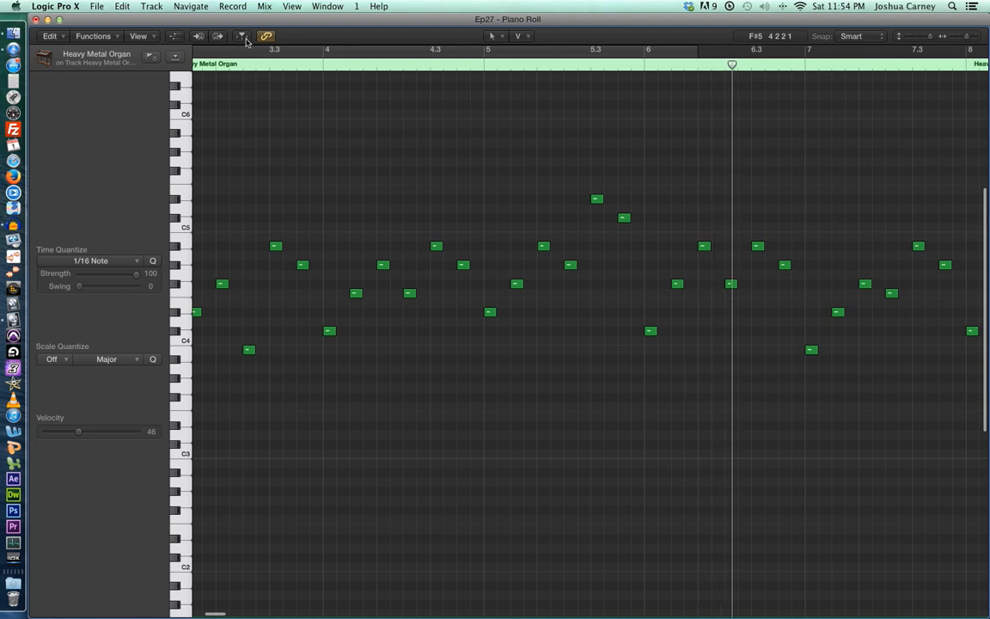
key("space")
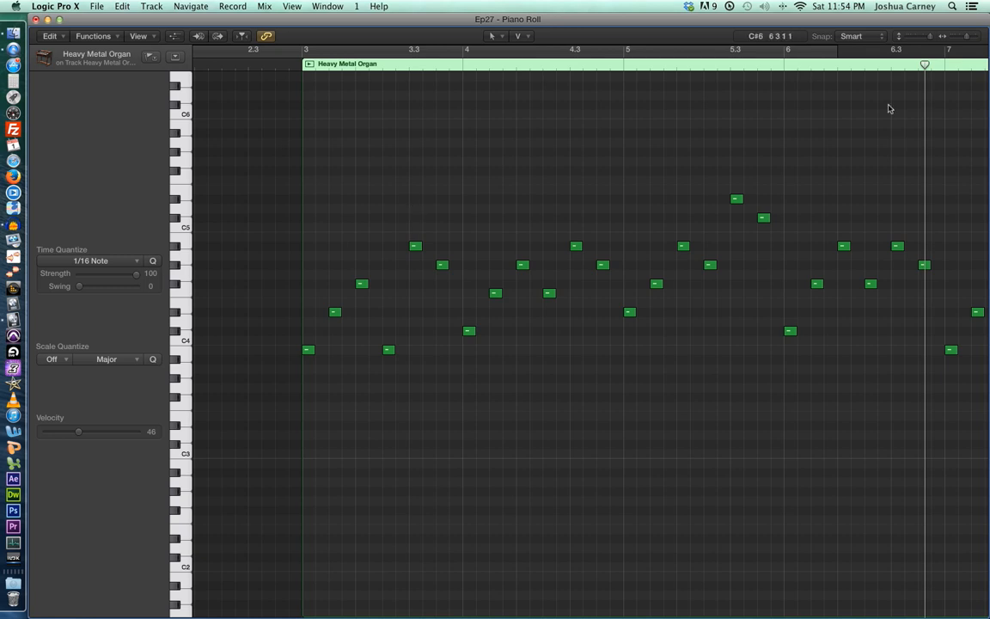
- Turn Catch Playhead back on and play the organ part again from just before bar 3
left_click(241, 36)
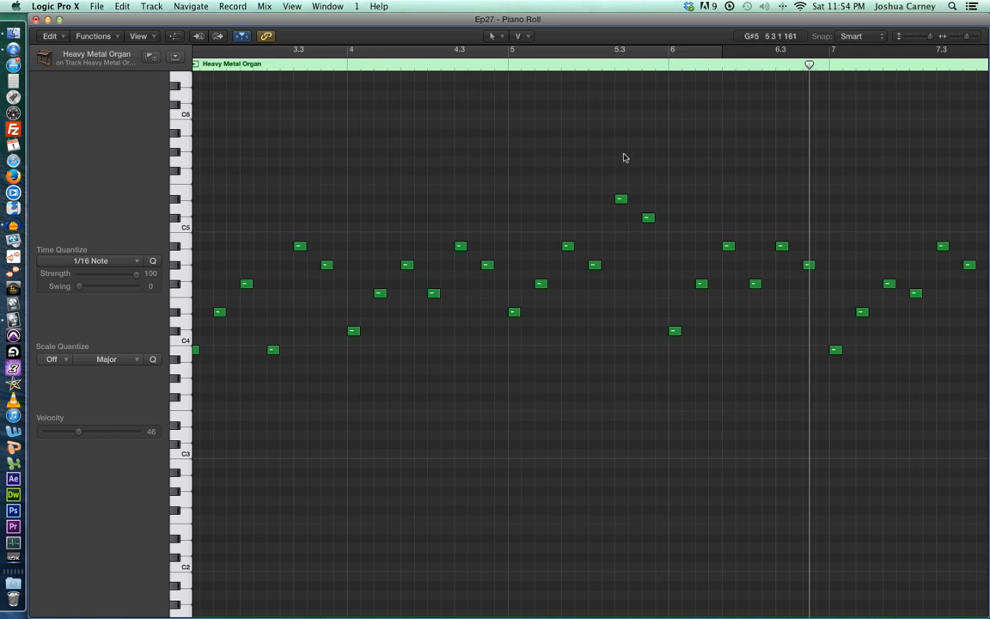
scroll(627, 159, "left", 5)
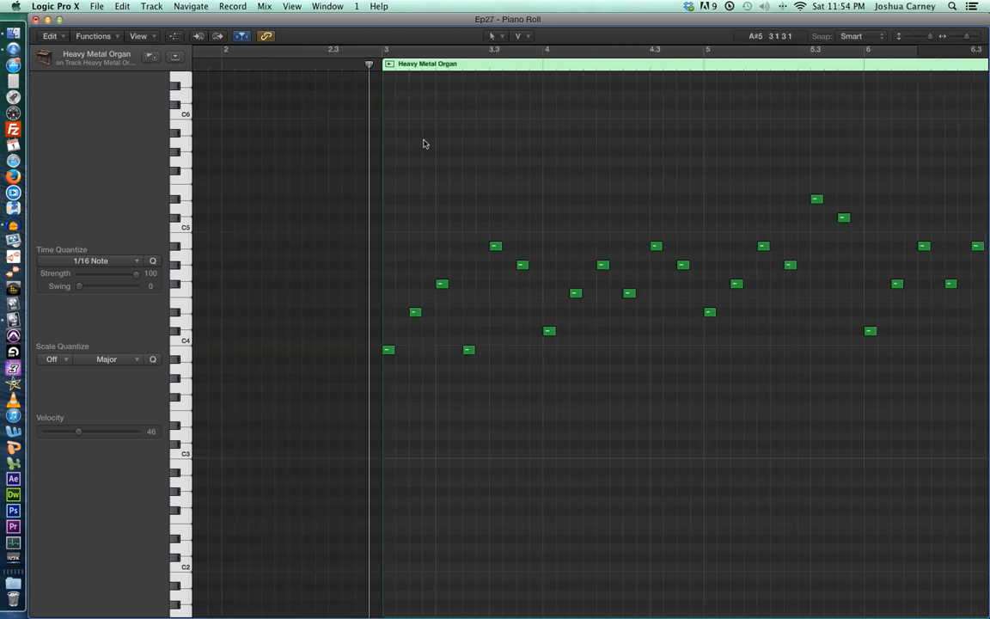
scroll(448, 148, "right", 10)
scroll(448, 148, "left", 10)
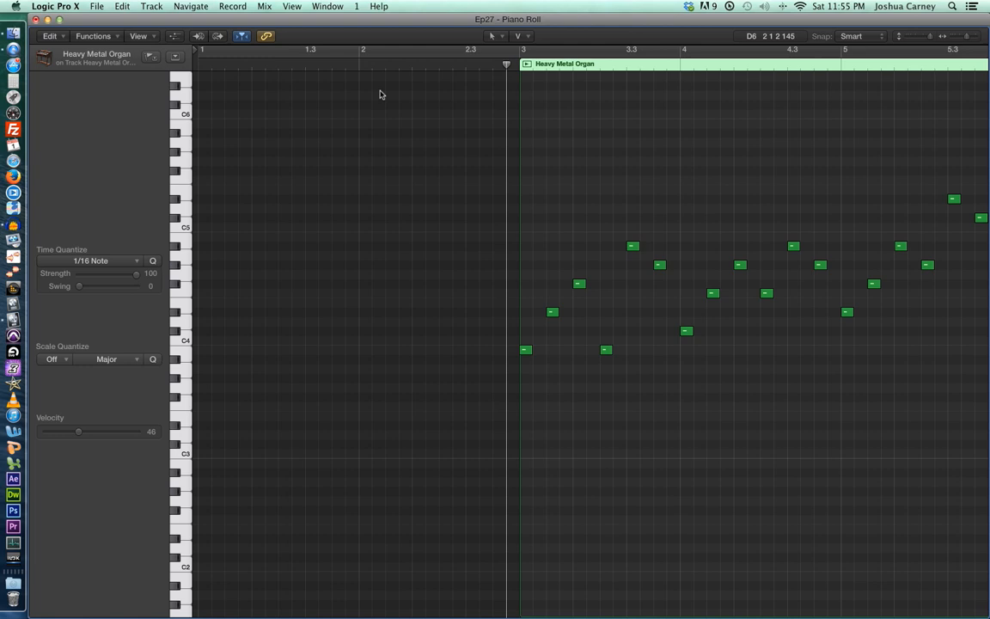
key("space")
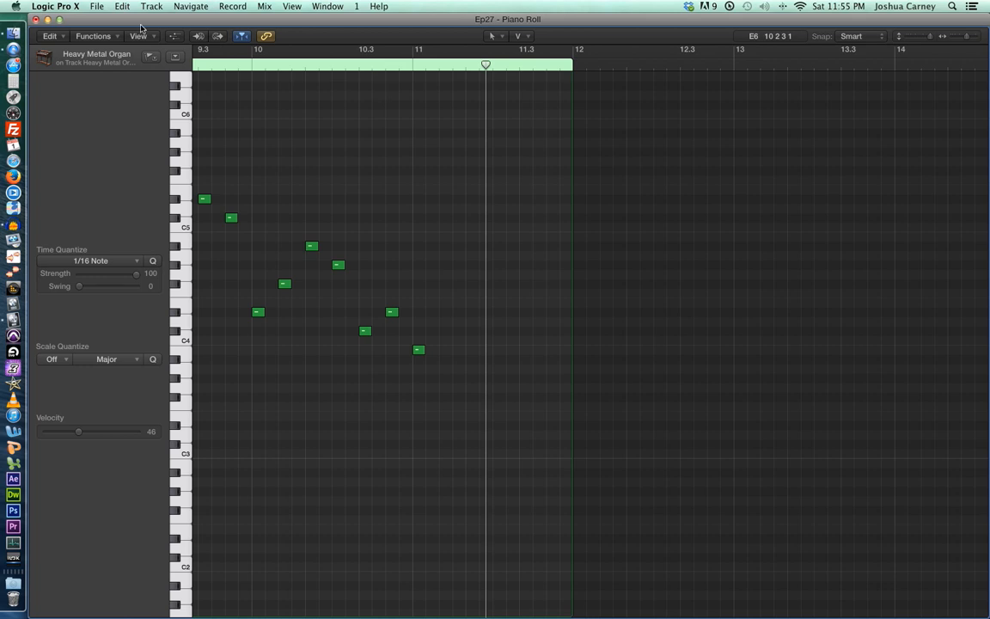
- Close the Piano Roll, select the Hard Wobble Bass track with recording enabled, and open its ES2 instrument window
left_click(36, 20)
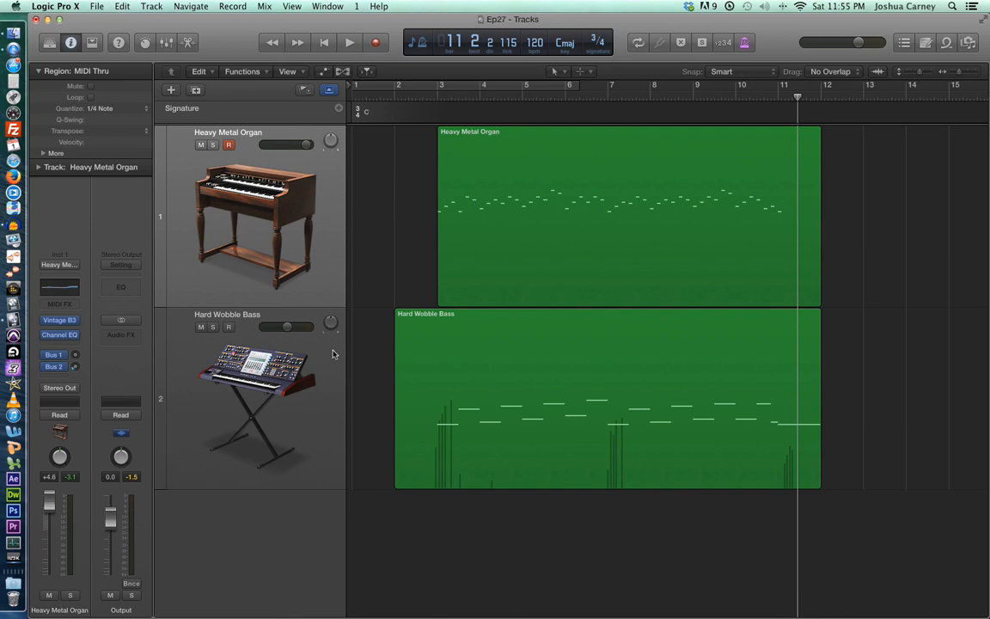
left_click(235, 337)
left_click(230, 328)
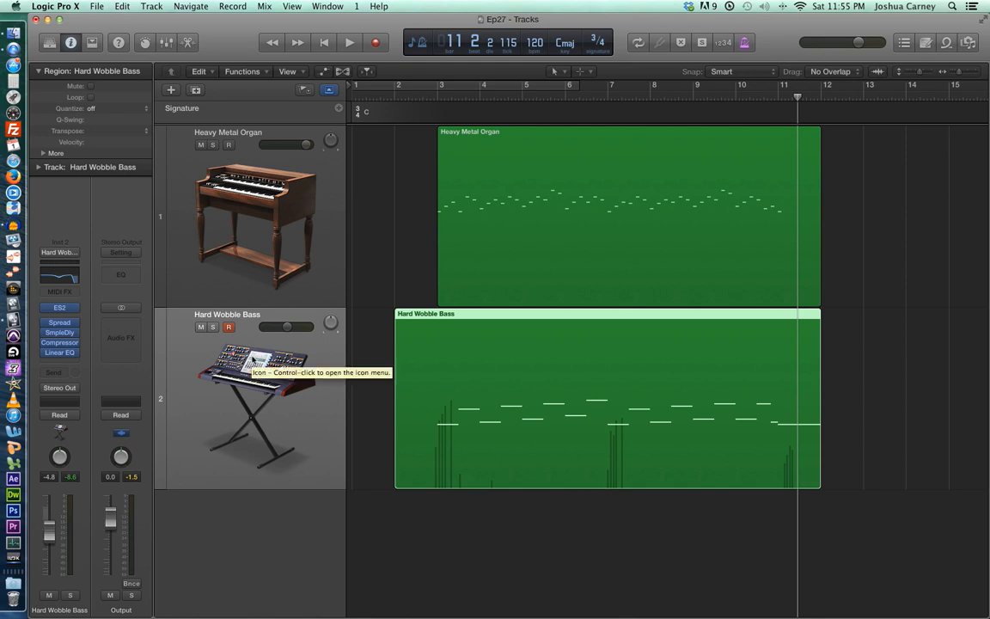
left_click(60, 307)
left_click_drag(636, 20, 655, 20)
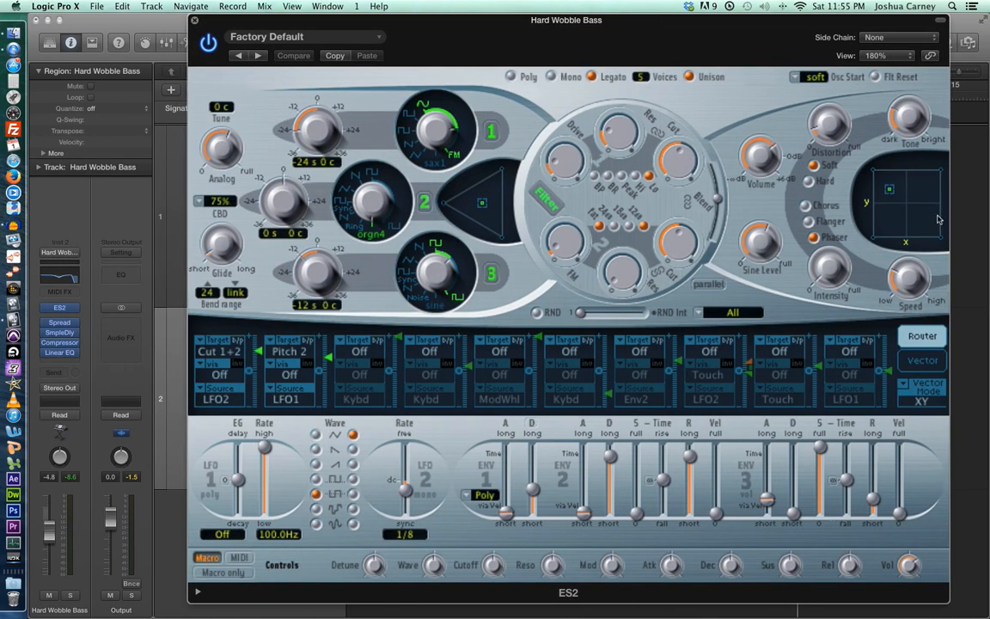